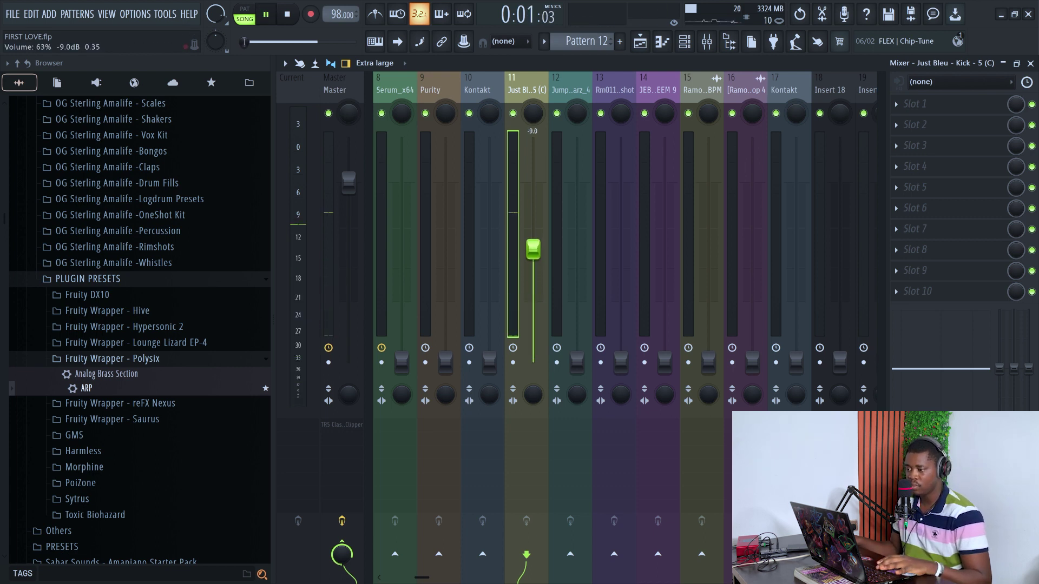
Set the kick track's level to -8.5 dB and load DS-10 Drum Shaper in its first effect slot.
left_click_drag(533, 249, 532, 246)
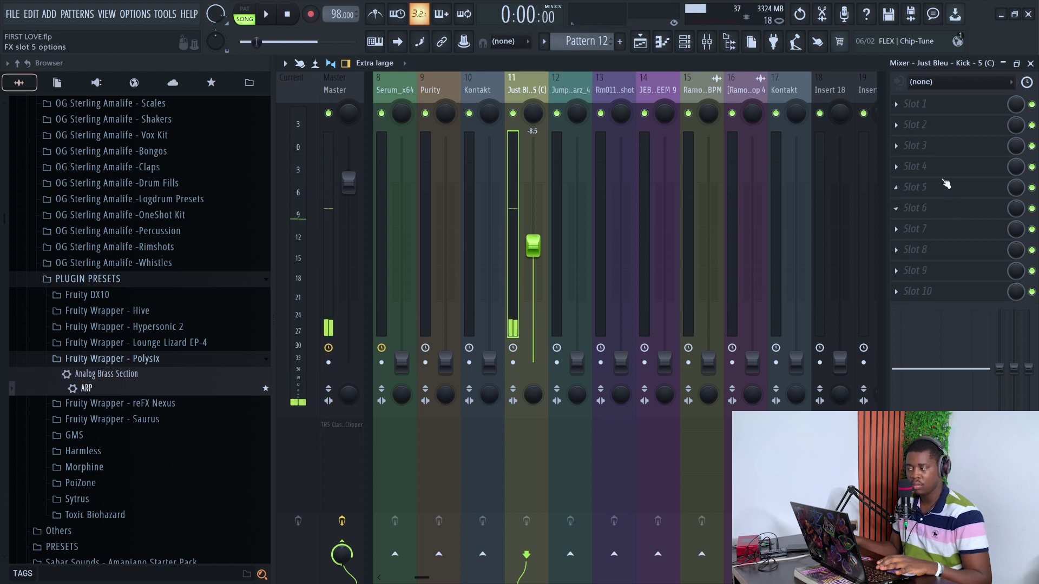
left_click(923, 104)
mouse_move(624, 111)
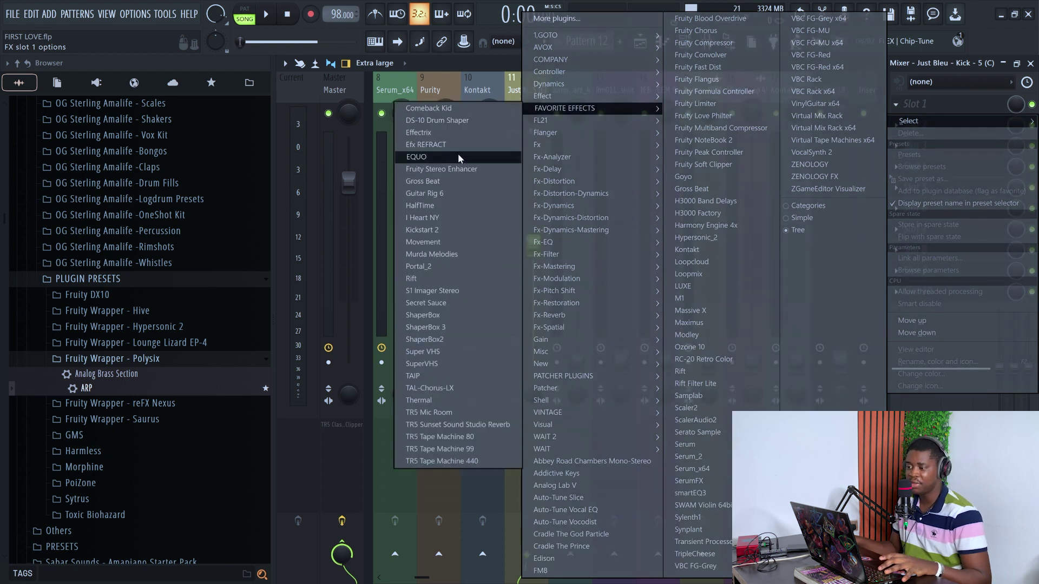
left_click(477, 121)
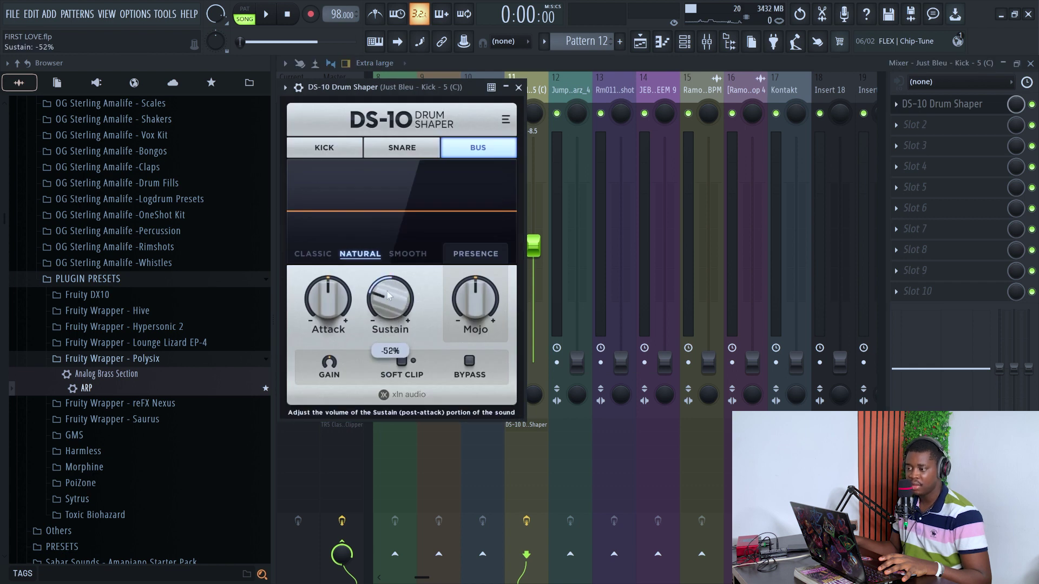
Lower the Sustain of the kick's Drum Shaper to about -90% during playback.
key("space")
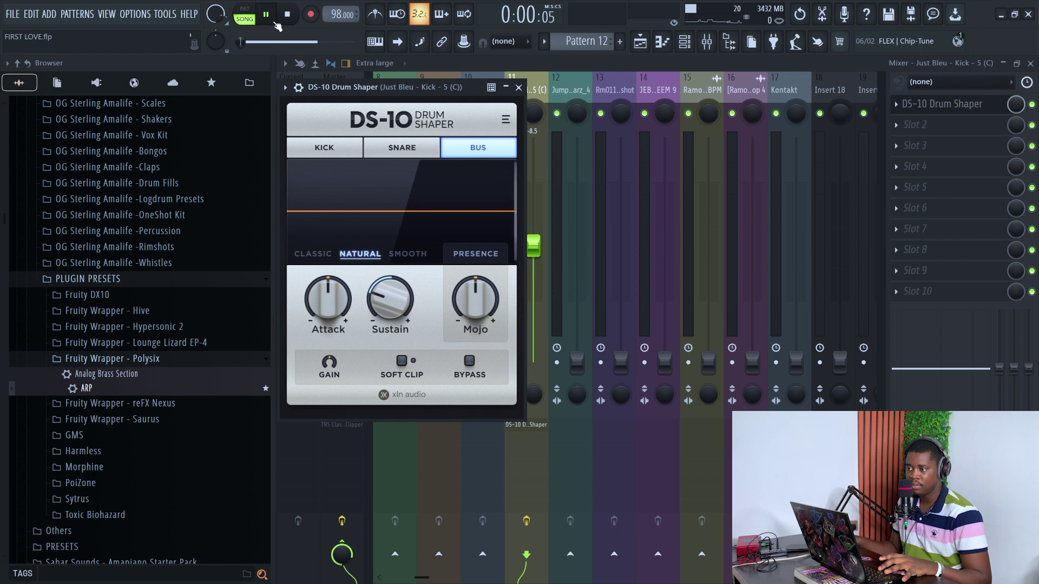
left_click_drag(389, 303, 398, 376)
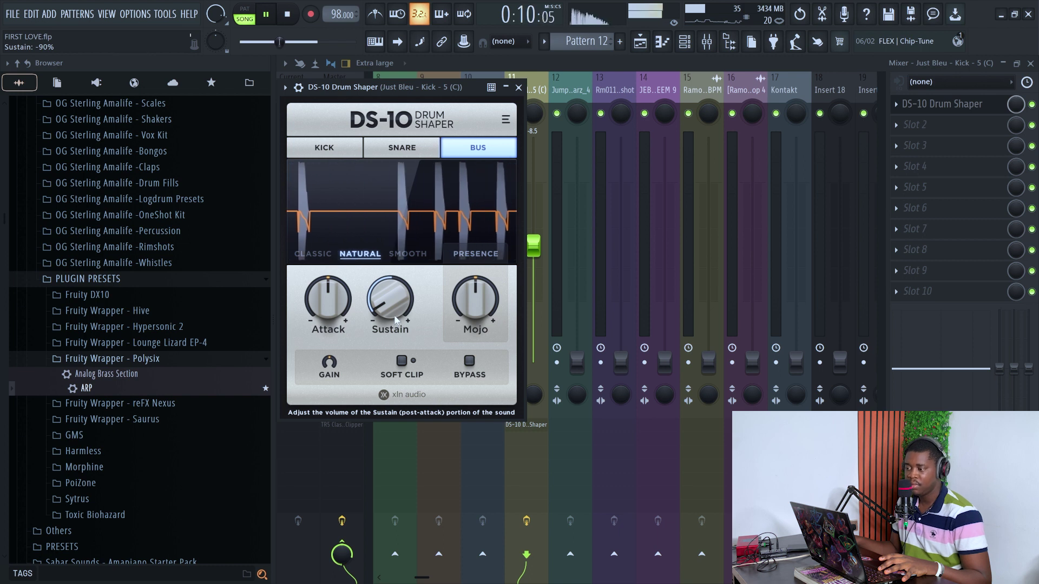
left_click(519, 88)
key("space")
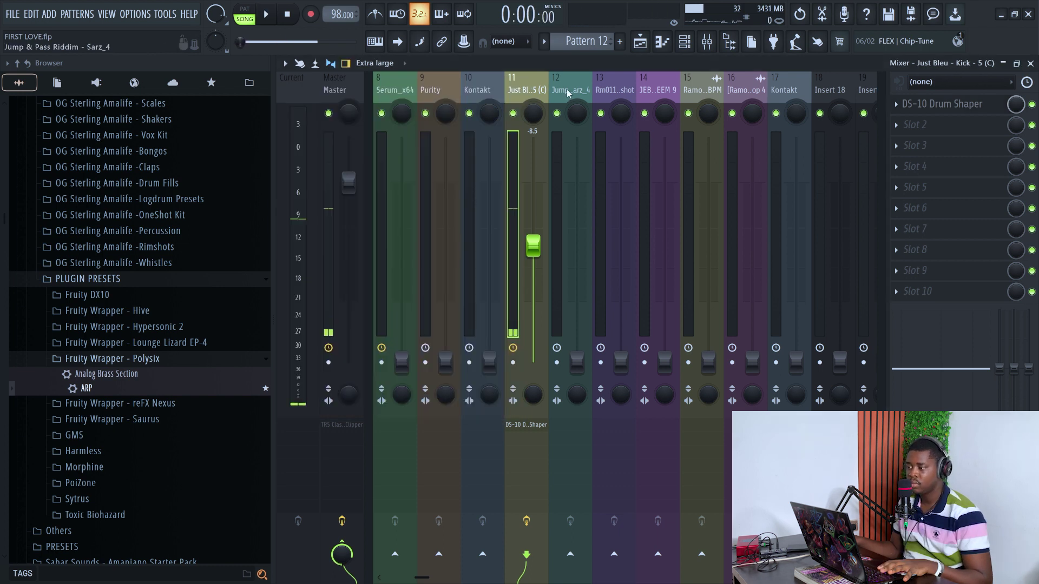
Play the song and raise the Jump & Pass Riddim track's level to about -8.4 dB.
left_click(564, 94)
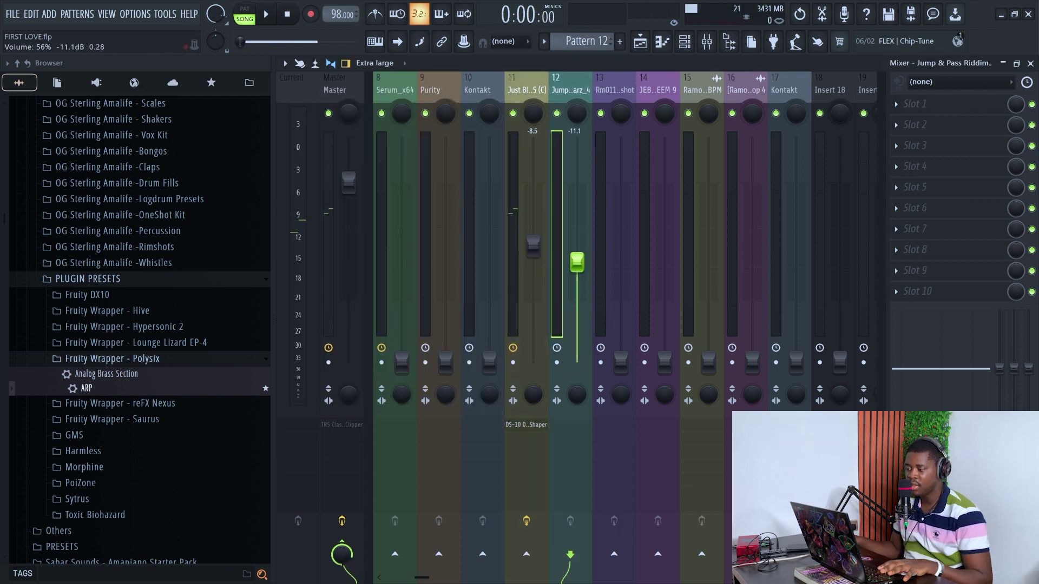
key("space")
left_click_drag(578, 256, 577, 248)
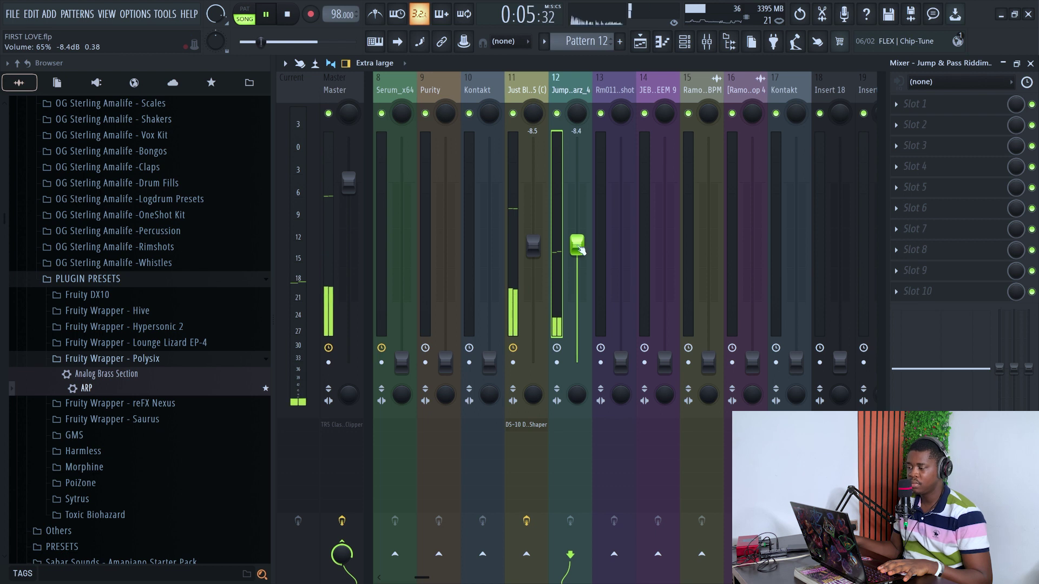
Load Fruity Parametric EQ 2 on the Jump & Pass Riddim track with the 20Hz + 18kHz cut preset.
left_click(914, 104)
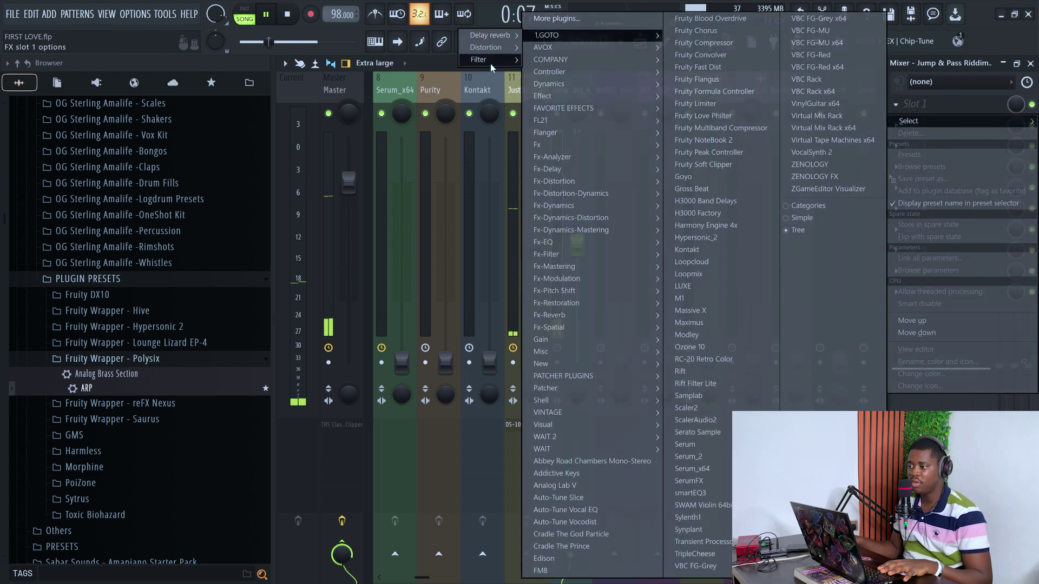
left_click(450, 116)
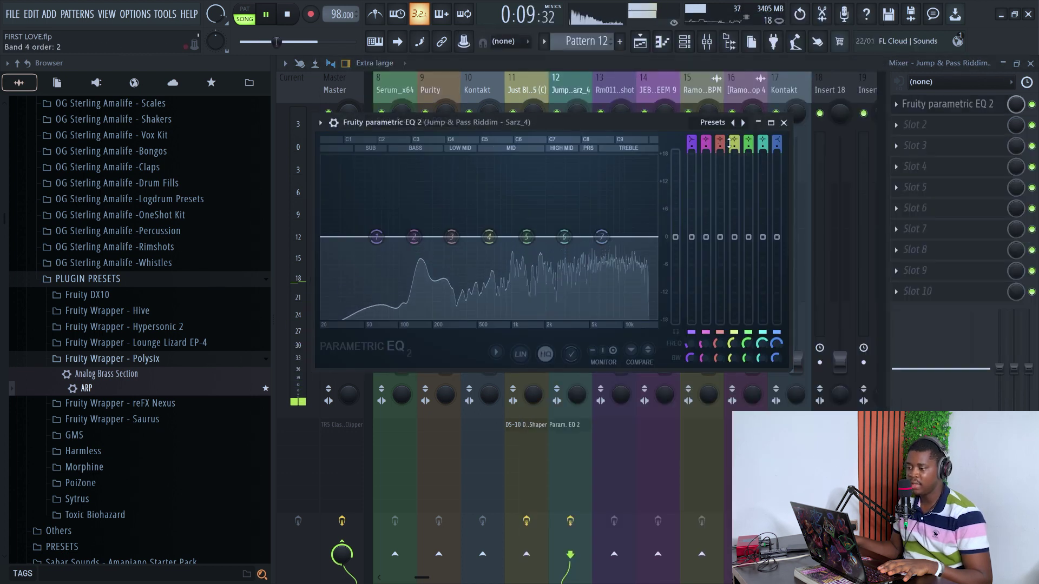
left_click(712, 122)
left_click(778, 189)
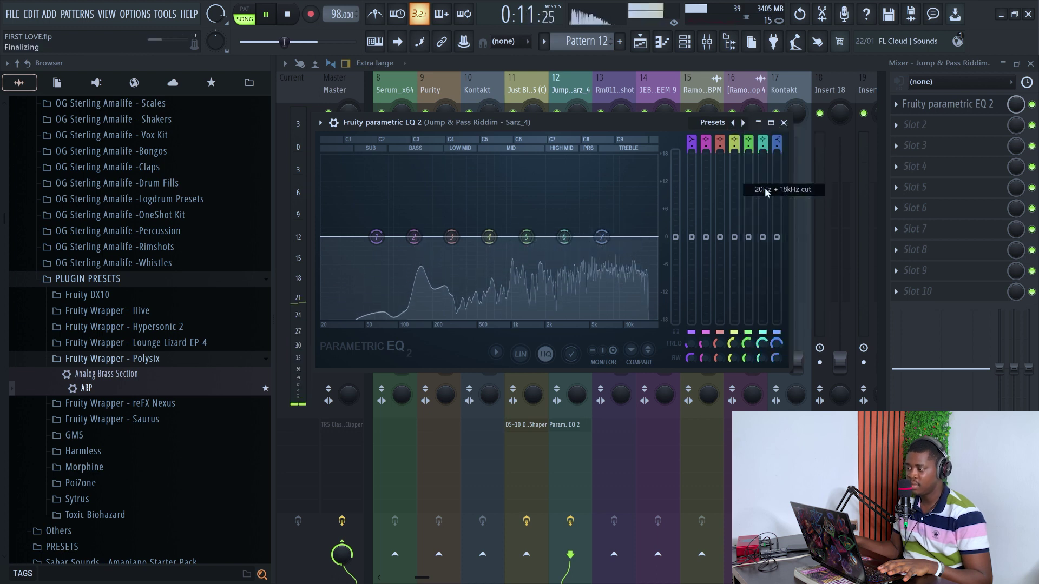
Move the EQ's low cut up to about 121 Hz and set the Jump & Pass Riddim track's level to -8.5 dB.
left_click_drag(324, 237, 407, 237)
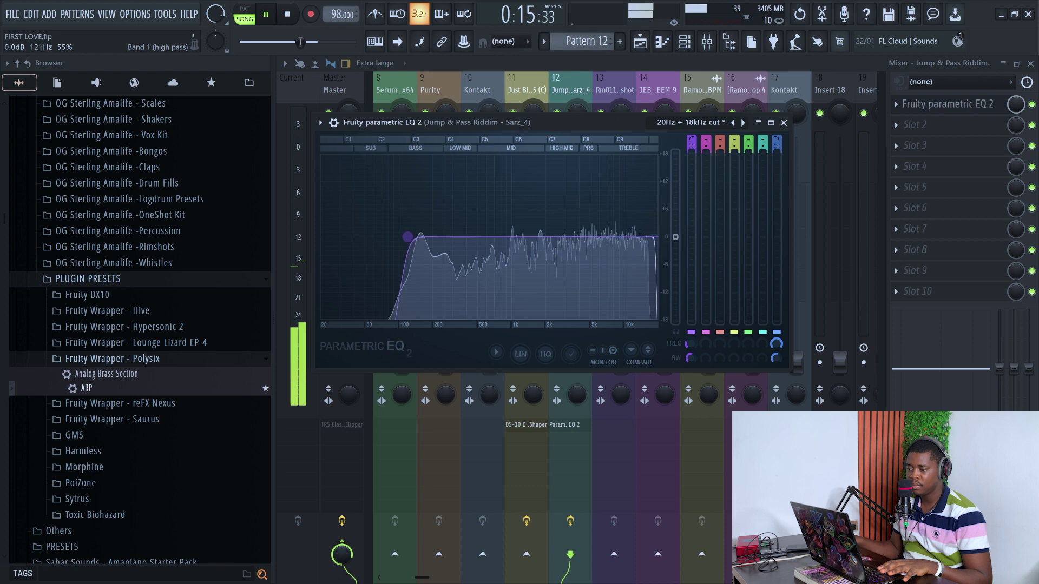
left_click(783, 122)
left_click_drag(578, 246, 577, 246)
key("space")
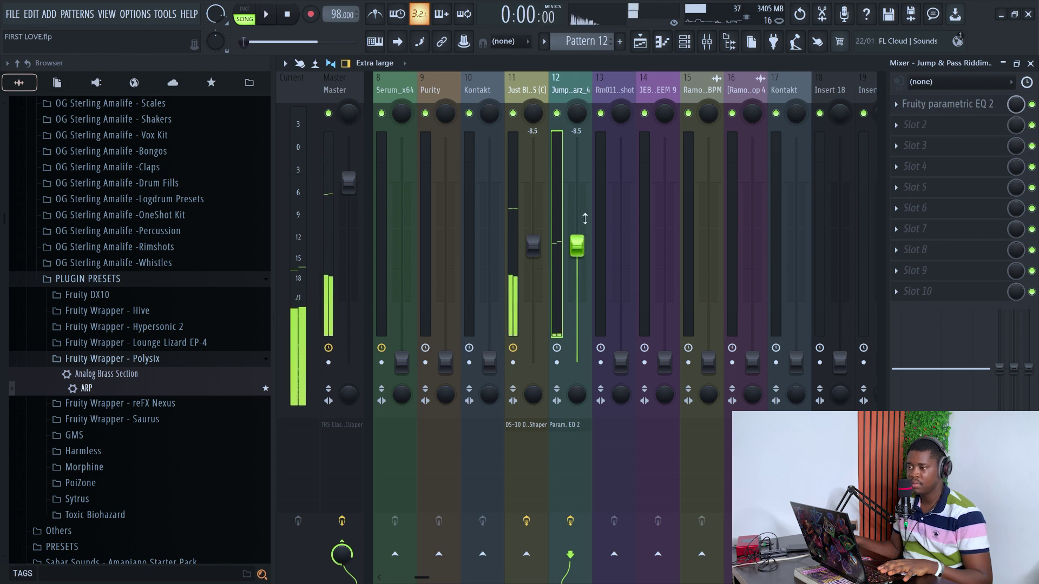
Raise the Rm011A-EQ Rimshot track's level to -9.7 dB and play the song.
left_click(607, 87)
left_click_drag(621, 282, 621, 253)
key("space")
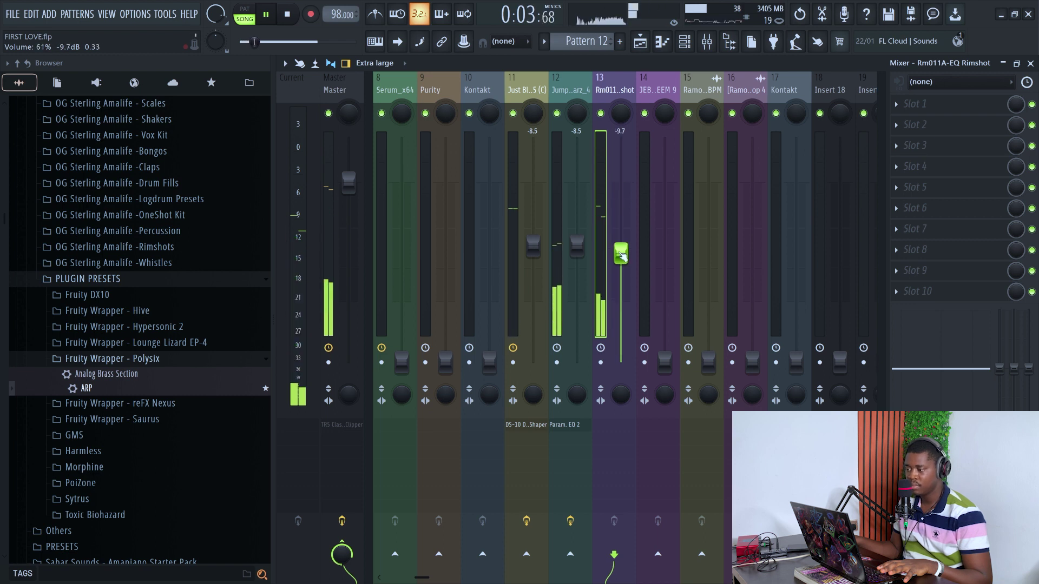
Add Fruity Parametric EQ 2 to the rimshot track with the 20Hz + 18kHz cut preset and move its low cut up to just above 200 Hz.
left_click(919, 104)
mouse_move(595, 34)
mouse_move(487, 59)
left_click(450, 119)
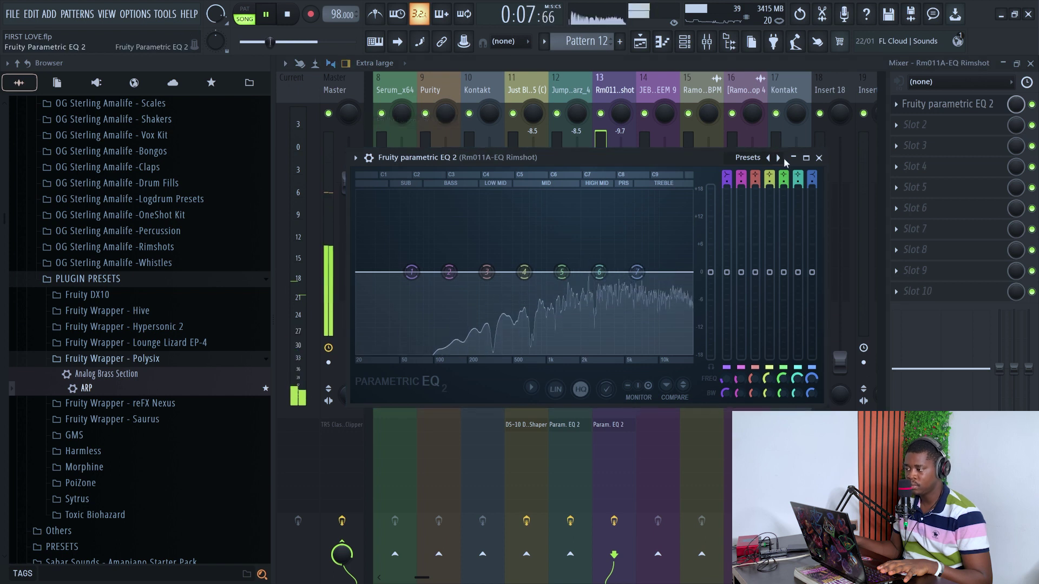
left_click(748, 158)
left_click(812, 216)
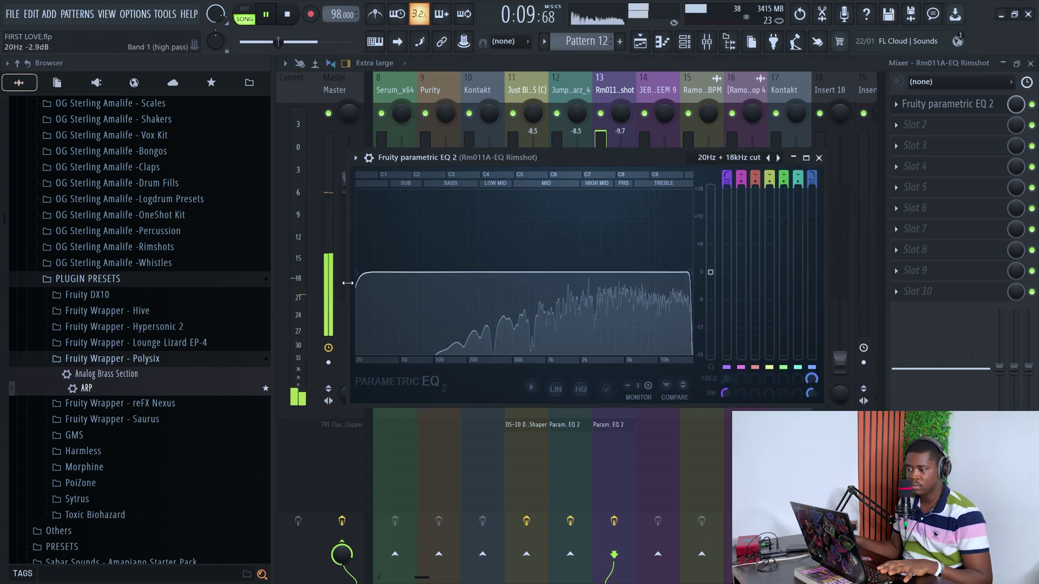
left_click_drag(347, 283, 481, 272)
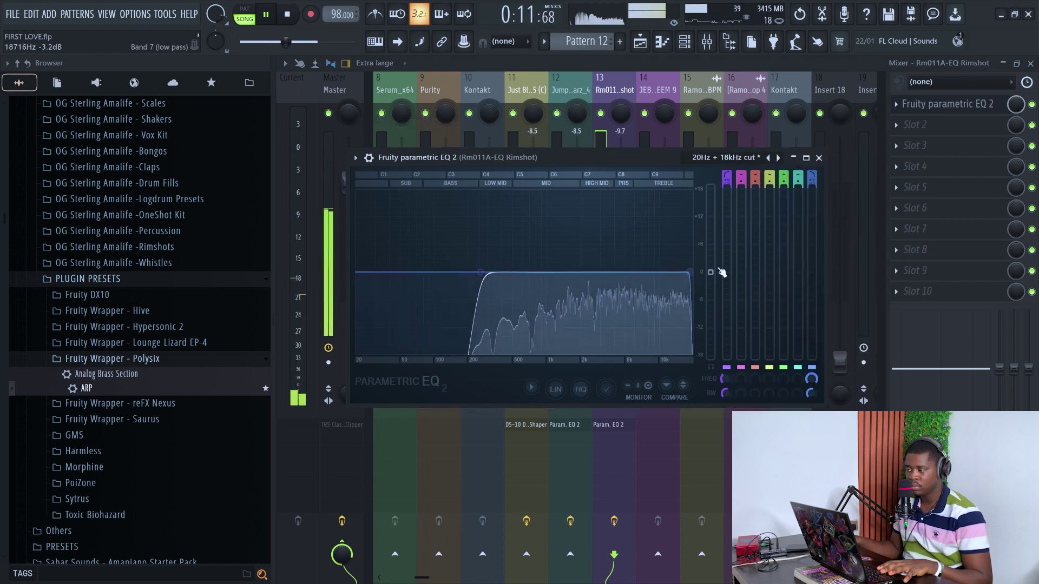
left_click(818, 158)
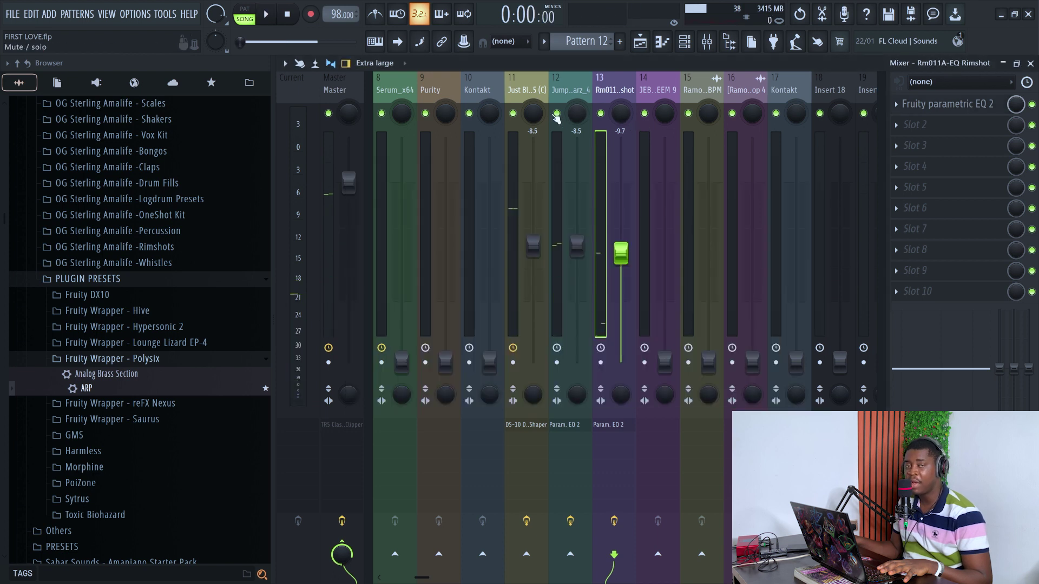
Balance the rimshot against the Jump & Pass Riddim track during playback, raising the rimshot to -4.5 dB and panning it right.
left_click(570, 87)
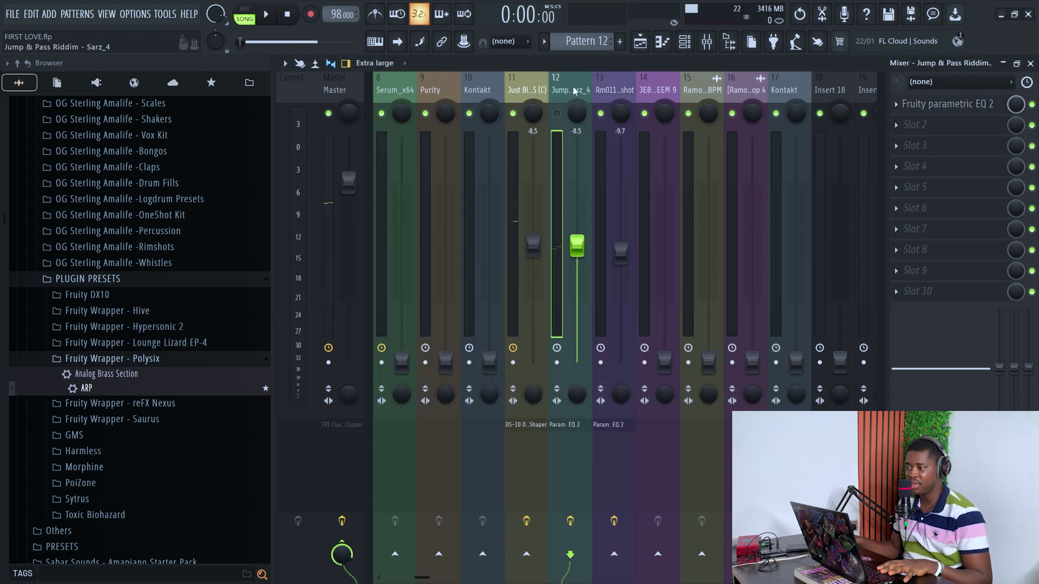
key("space")
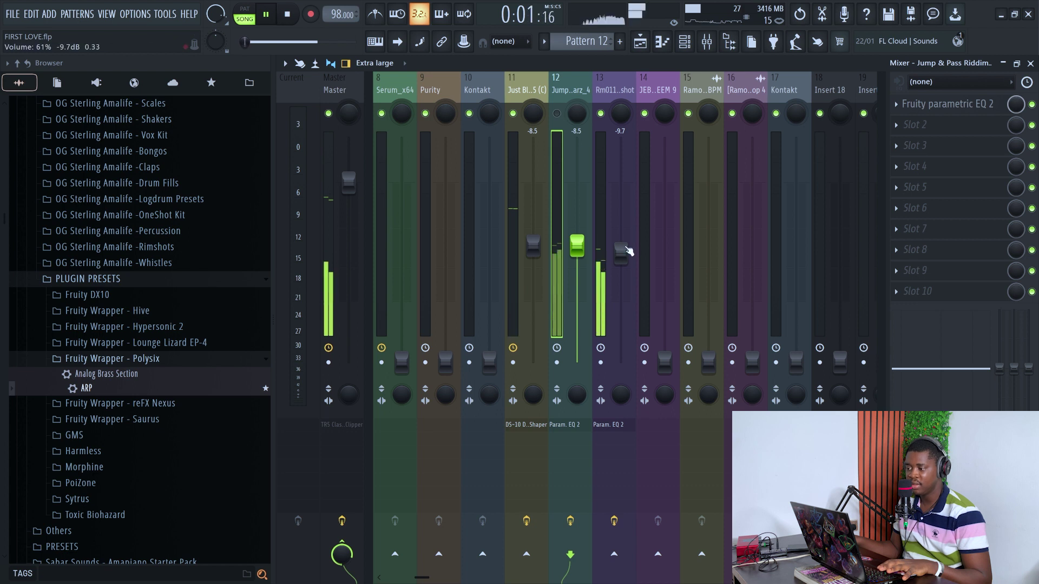
left_click_drag(628, 250, 628, 235)
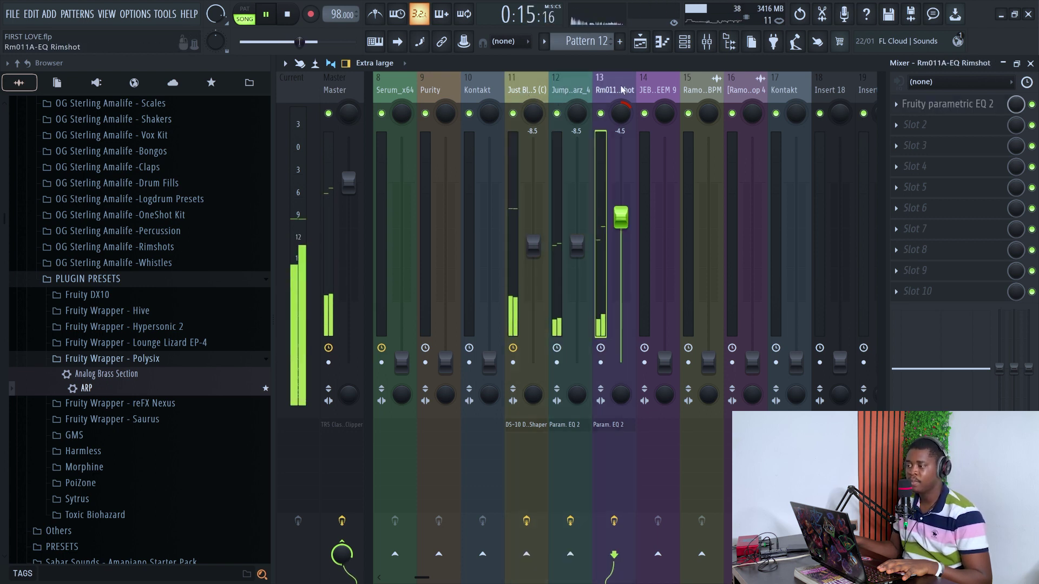
Set the JEB NS REEM 9 track's level to -6.9 dB and solo it during playback.
left_click(675, 95)
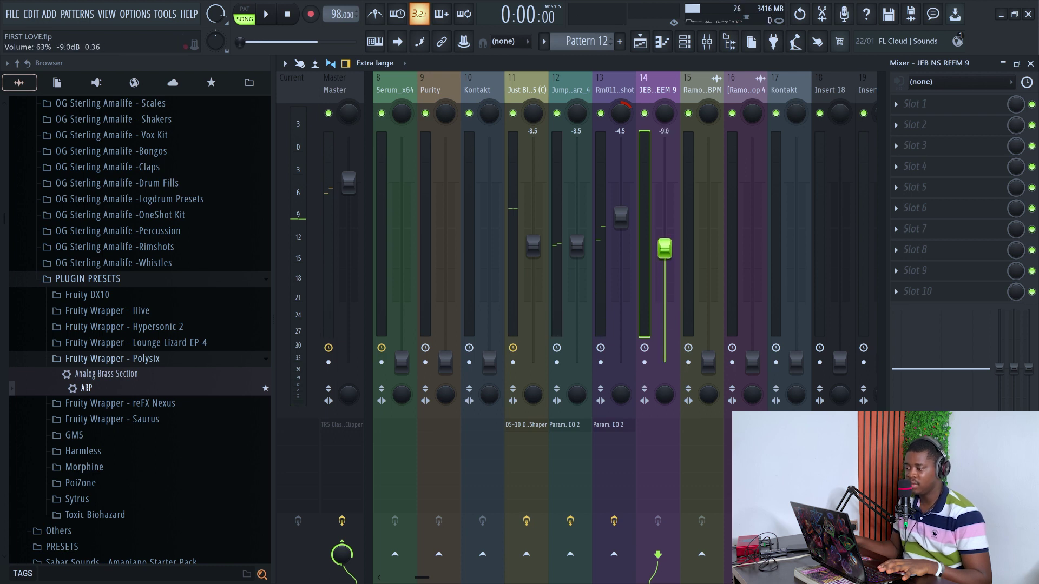
key("space")
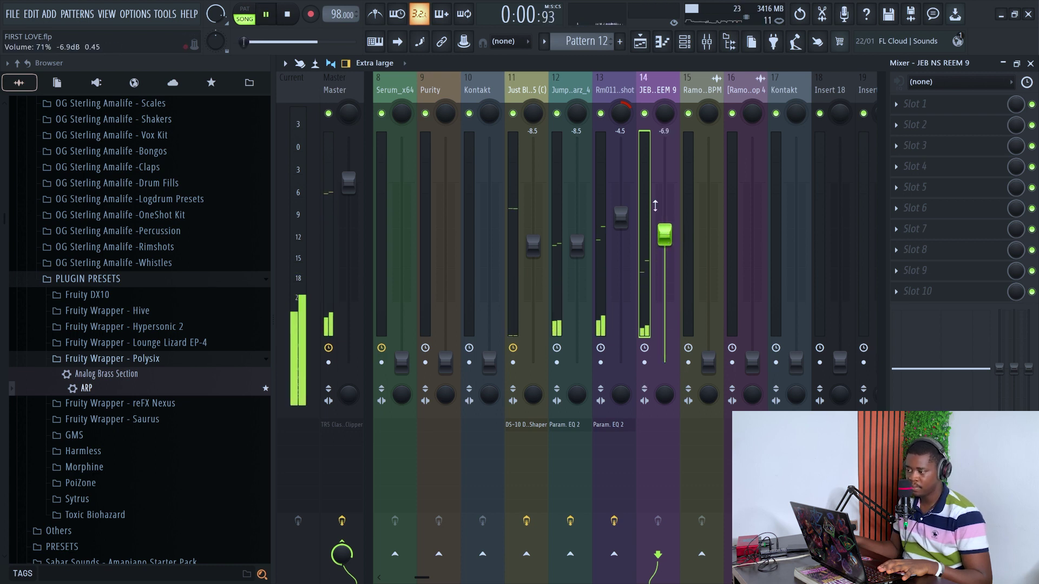
right_click(652, 115)
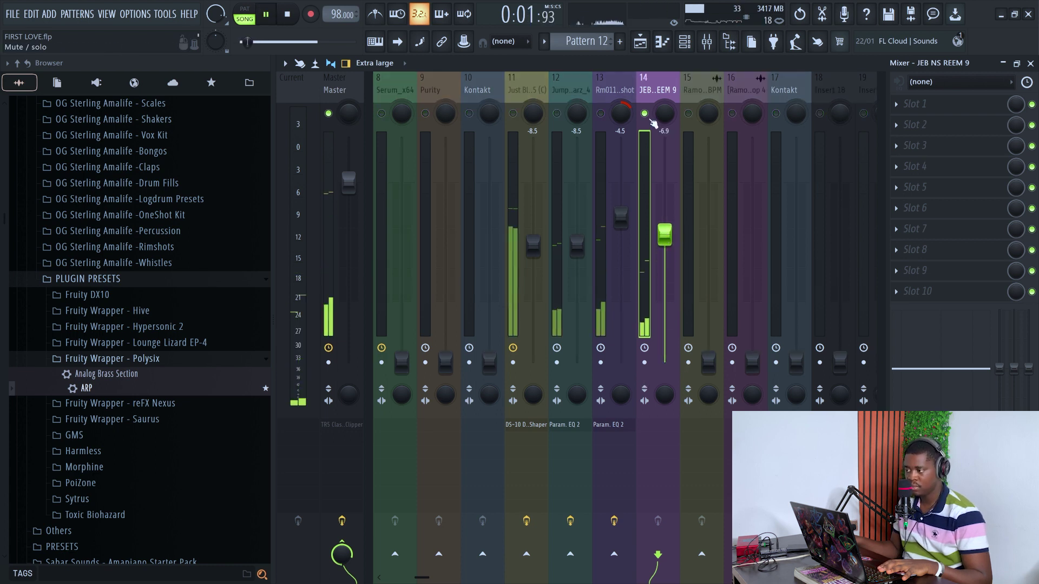
Add Fruity Parametric EQ 2 to the JEB NS REEM 9 track with the 20Hz + 18kHz cut preset and move its low cut to about 259 Hz.
left_click(916, 108)
mouse_move(546, 34)
mouse_move(482, 60)
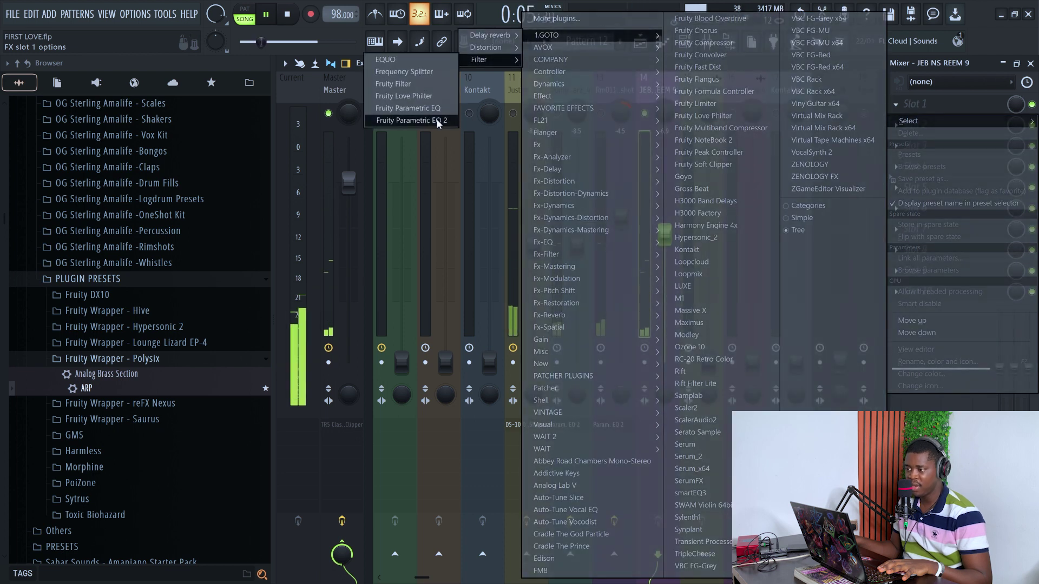
left_click(437, 120)
left_click(813, 193)
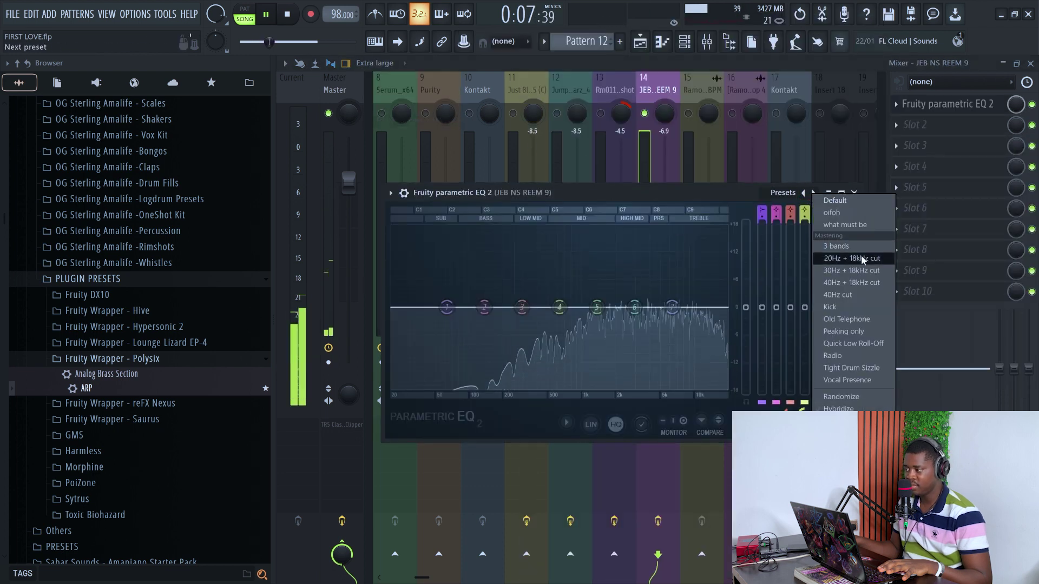
left_click(863, 259)
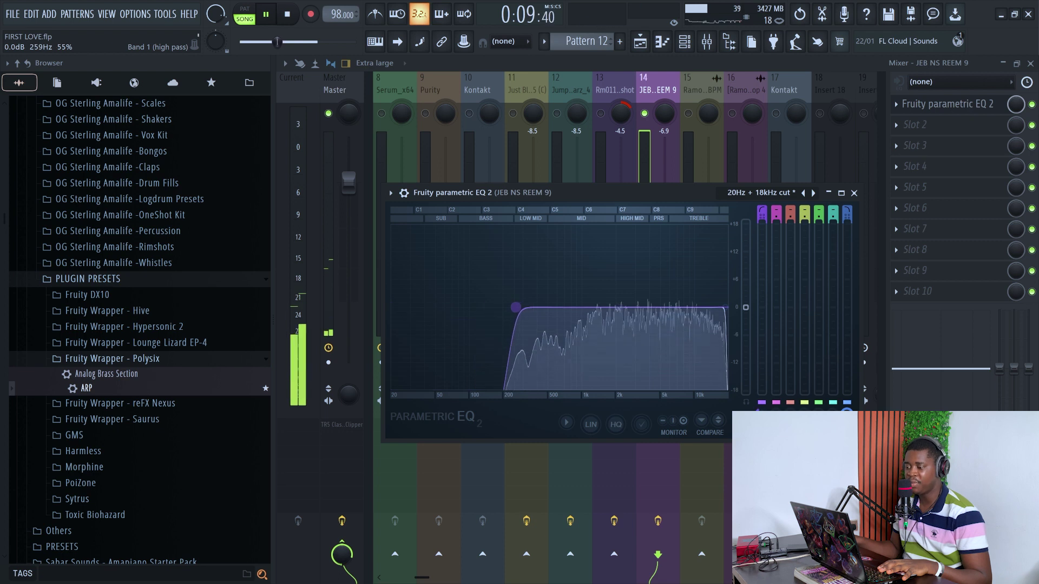
left_click(853, 193)
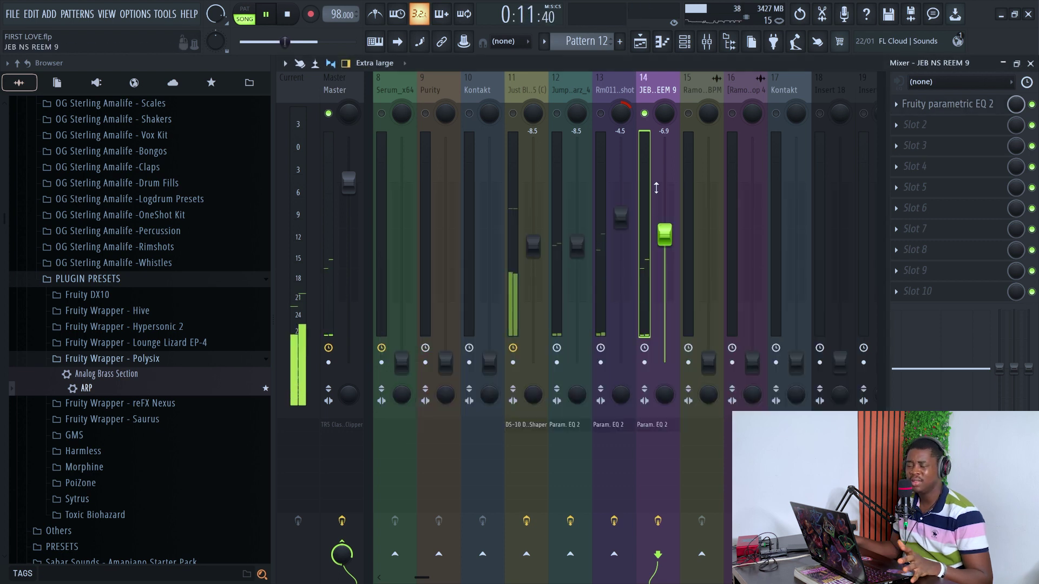
Unmute the kick, Jump & Pass Riddim and rimshot tracks, and set JEB NS REEM 9 to about -6.3 dB, panned left.
left_click(601, 114)
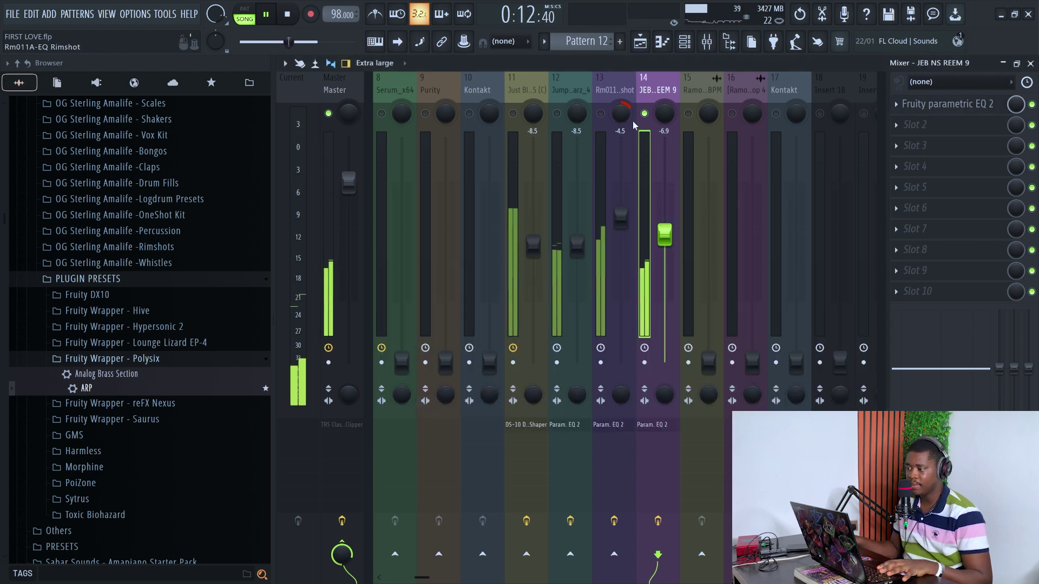
left_click(557, 113)
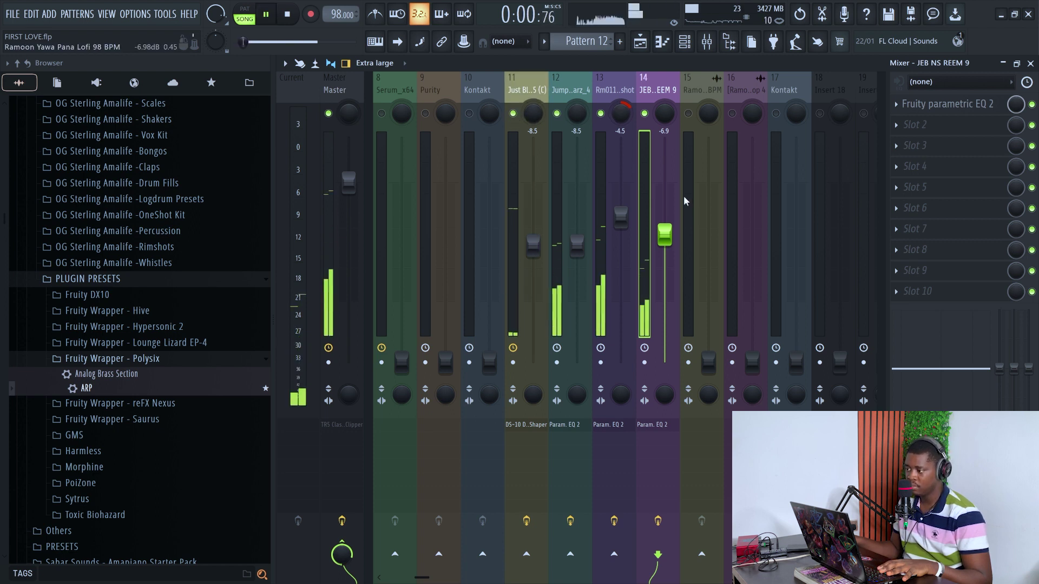
left_click_drag(663, 235, 664, 228)
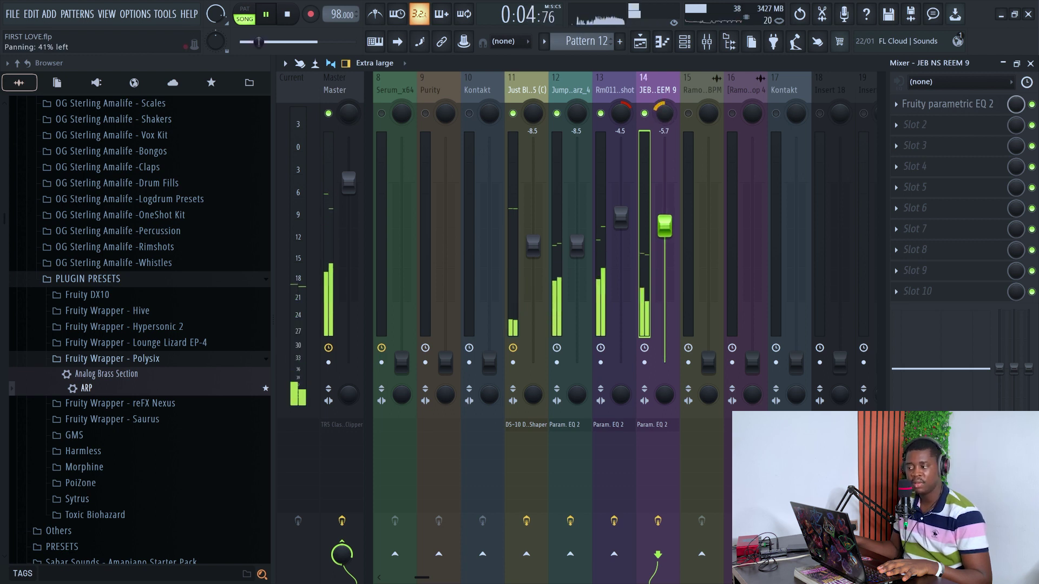
left_click_drag(665, 226, 665, 234)
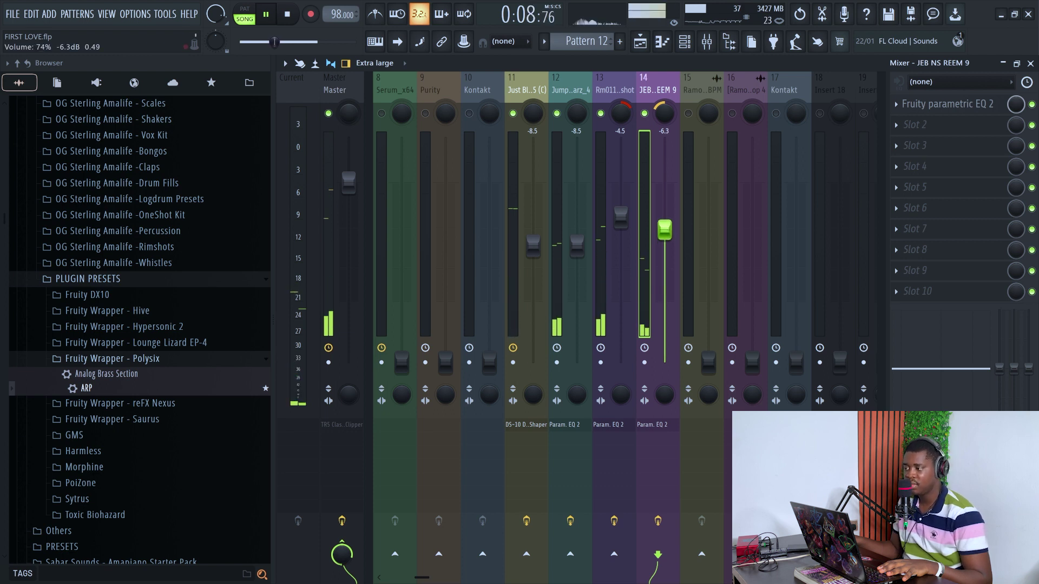
Unmute the Ramoon Yawa Pana Lofi 98 BPM track and raise its level to -5.5 dB during playback.
left_click(700, 115)
key("space")
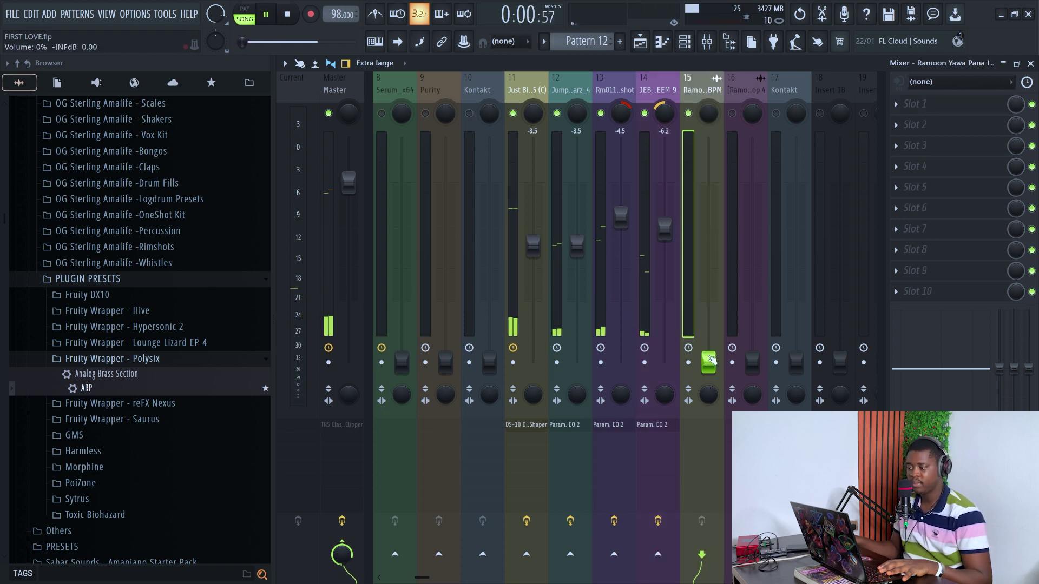
left_click_drag(708, 264, 708, 224)
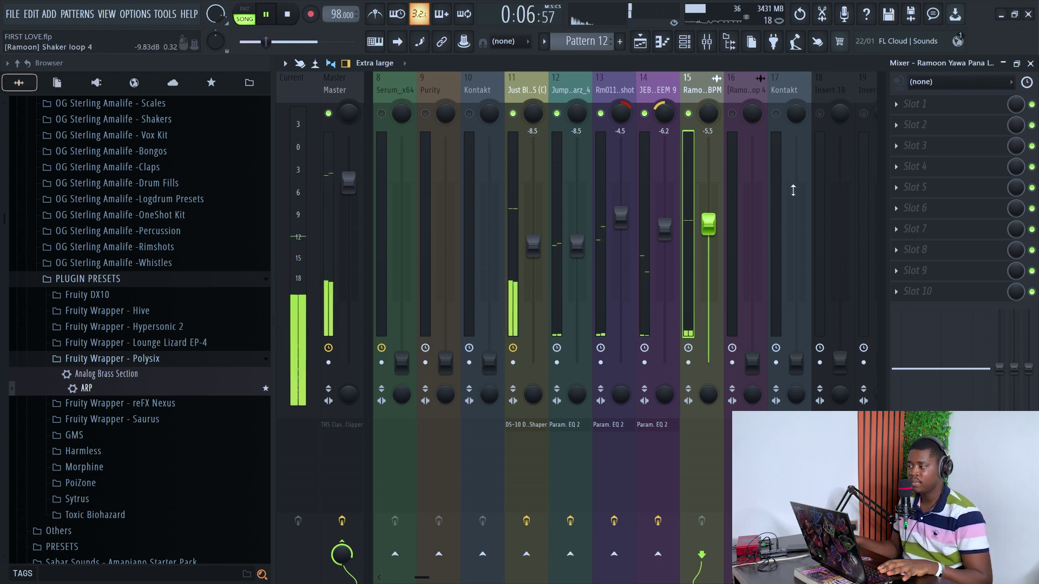
key("space")
Add Fruity Parametric EQ 2 to the Ramoon Yawa Pana Lofi track with the 20Hz + 18kHz cut preset, moving the cuts to about 130 and 8205 Hz.
left_click(900, 109)
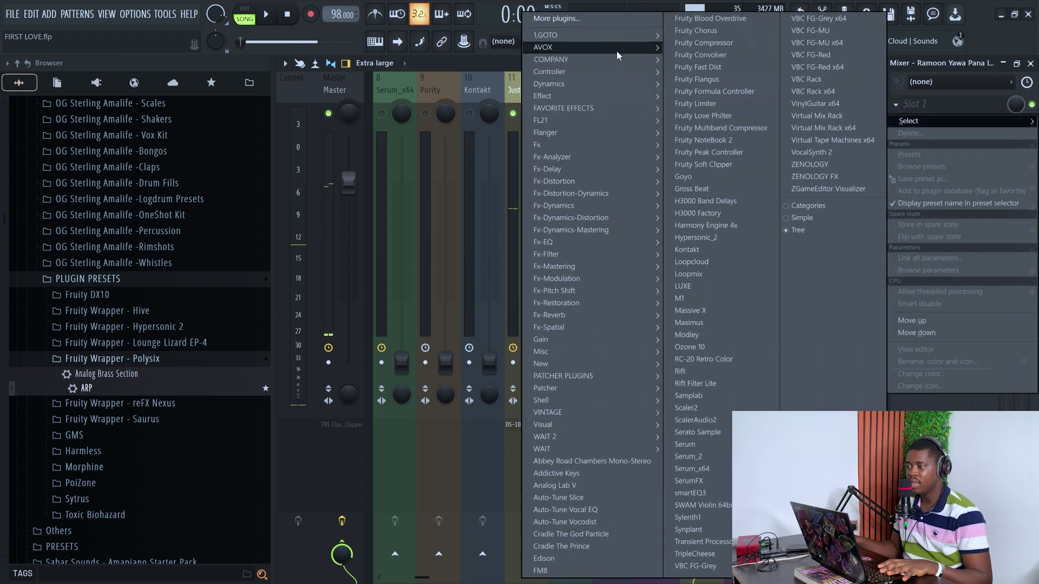
mouse_move(546, 34)
mouse_move(479, 59)
left_click(444, 118)
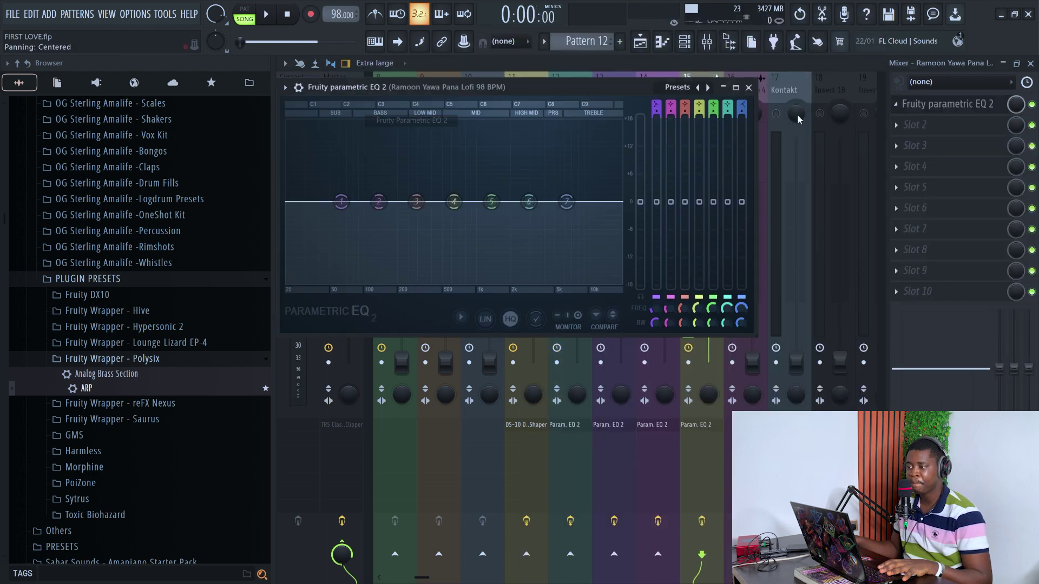
key("space")
left_click(708, 88)
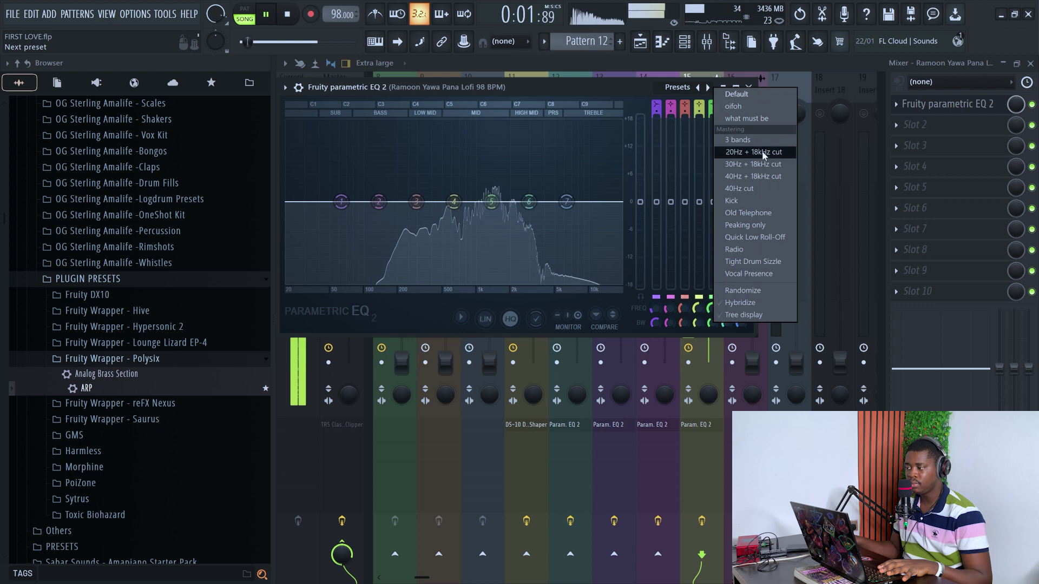
left_click(758, 148)
left_click_drag(357, 202, 376, 202)
left_click_drag(618, 202, 579, 202)
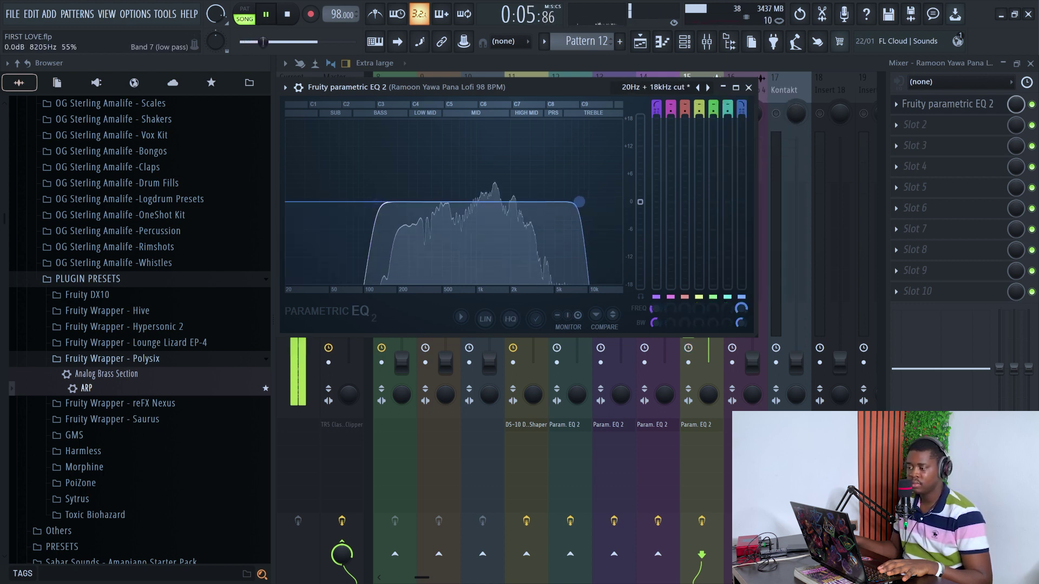
left_click(749, 87)
Raise the Ramoon Yawa Pana Lofi track's level to -4.9 dB during playback.
left_click_drag(708, 224, 709, 220)
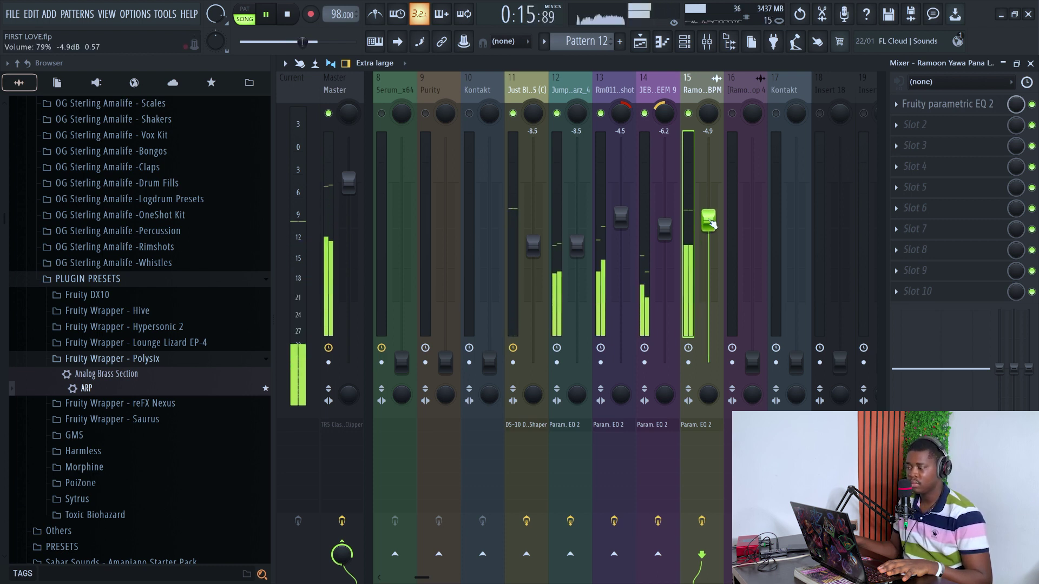
key("space")
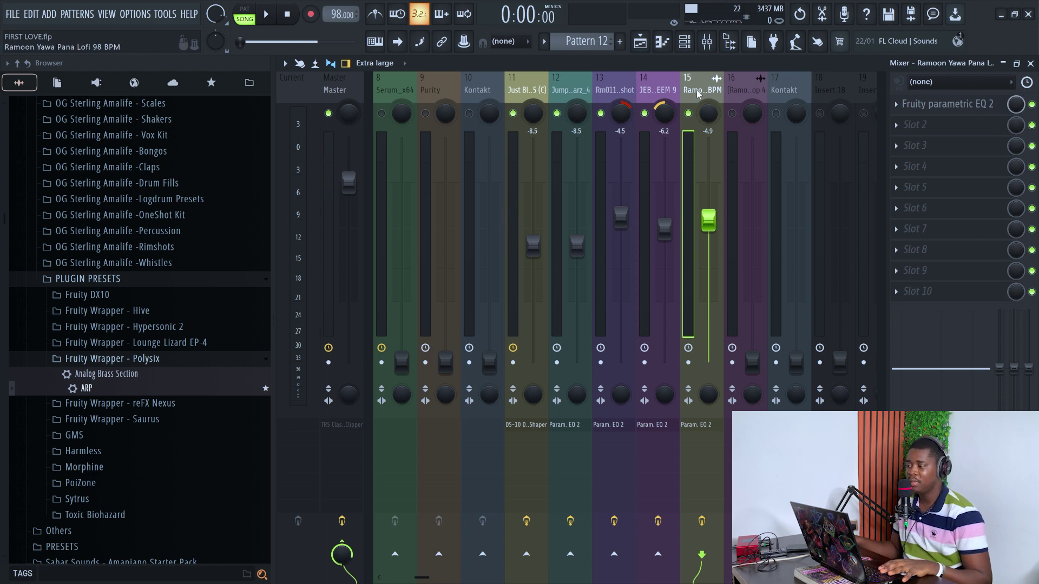
left_click(642, 87)
left_click(621, 90)
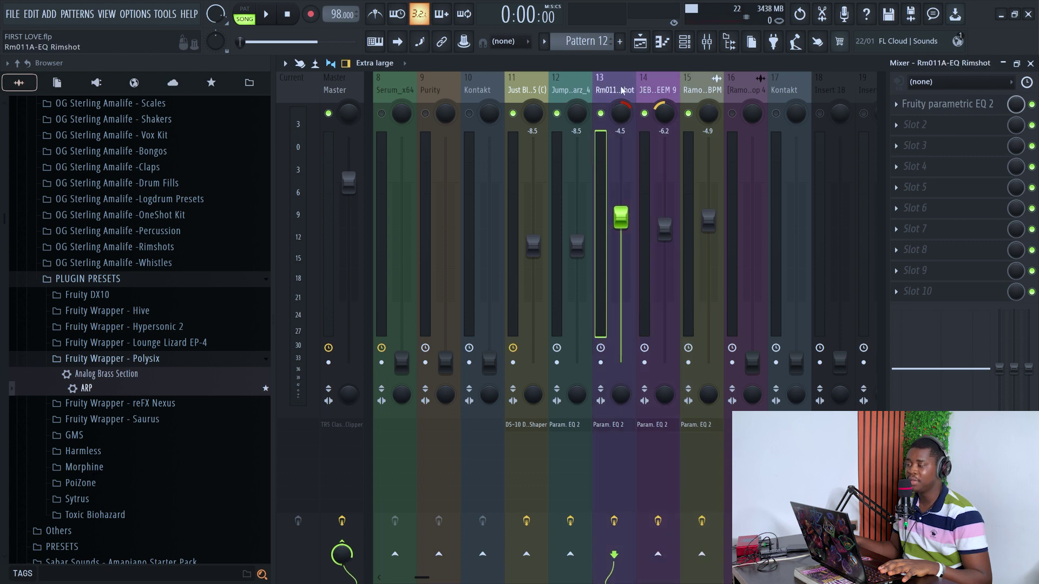
Bring up the Ramoon Shaker loop 4 track to -5.7 dB while the song plays.
left_click(728, 89)
key("space")
left_click_drag(752, 363, 752, 226)
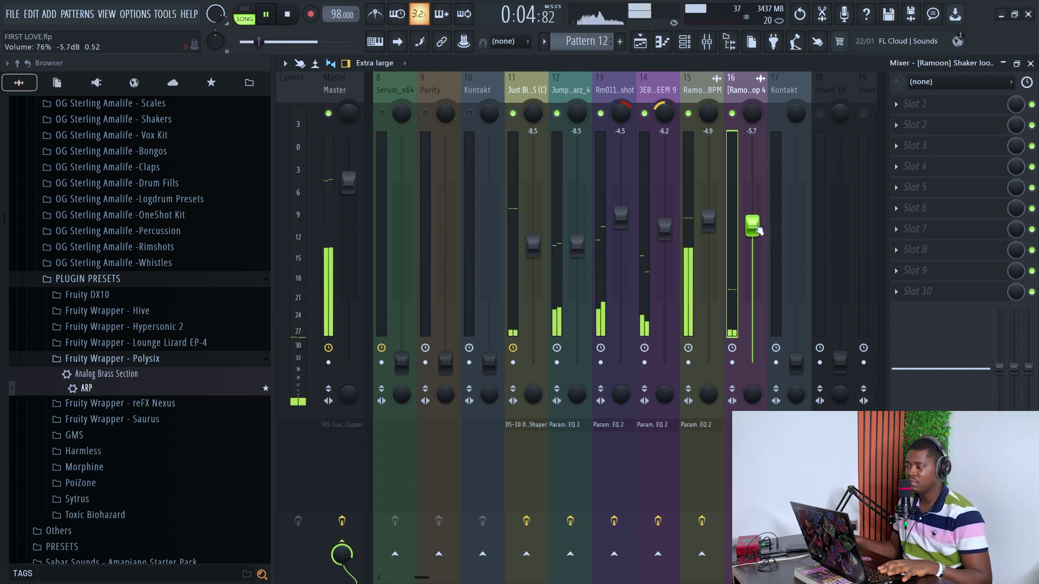
key("space")
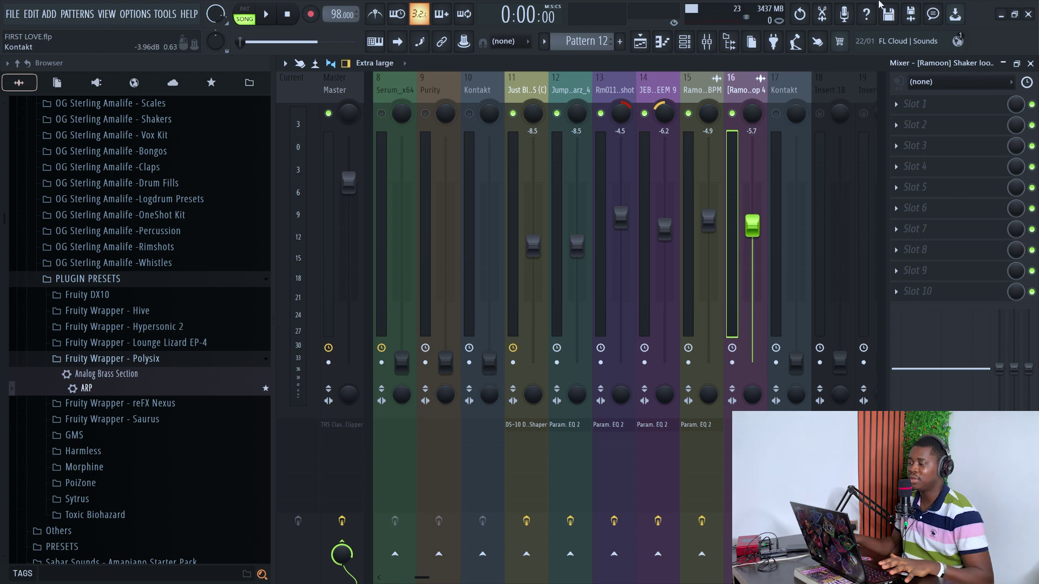
Add DS-10 Drum Shaper to the Ramoon Shaker loop 4 track and lower its Sustain to about -34%.
left_click(974, 126)
mouse_move(553, 109)
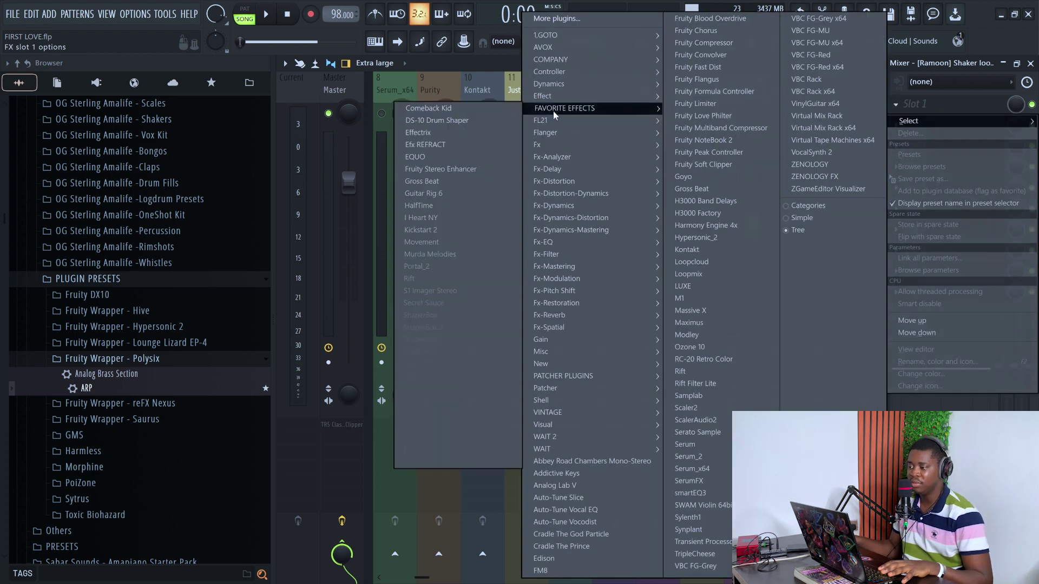
left_click(471, 121)
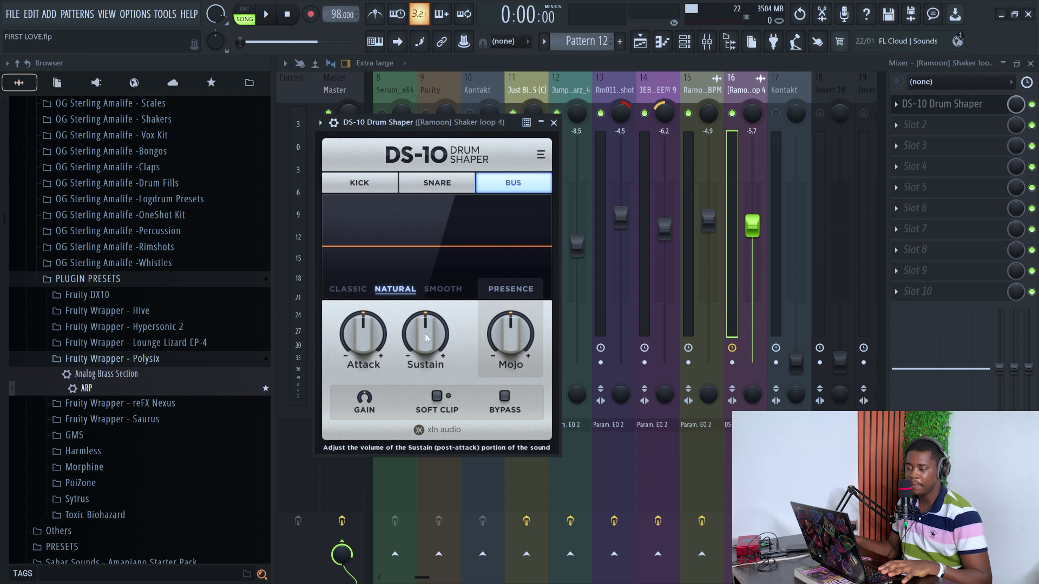
left_click_drag(426, 338, 419, 407)
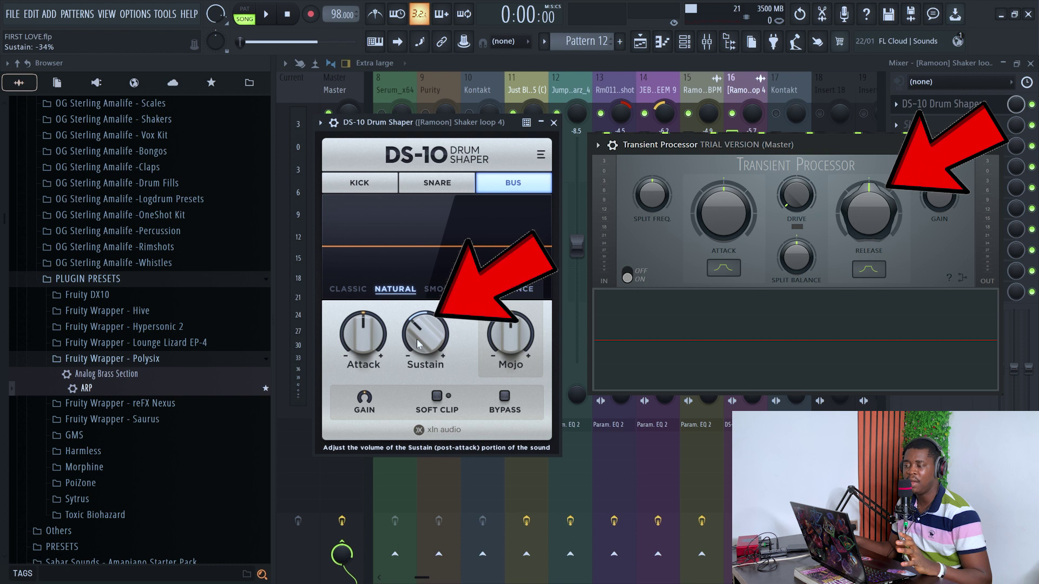
left_click_drag(418, 355, 419, 342)
left_click(266, 15)
left_click(553, 123)
Widen the Ramoon Shaker loop 4 track's stereo separation and set its level to -5.5 dB.
left_click_drag(753, 228, 753, 226)
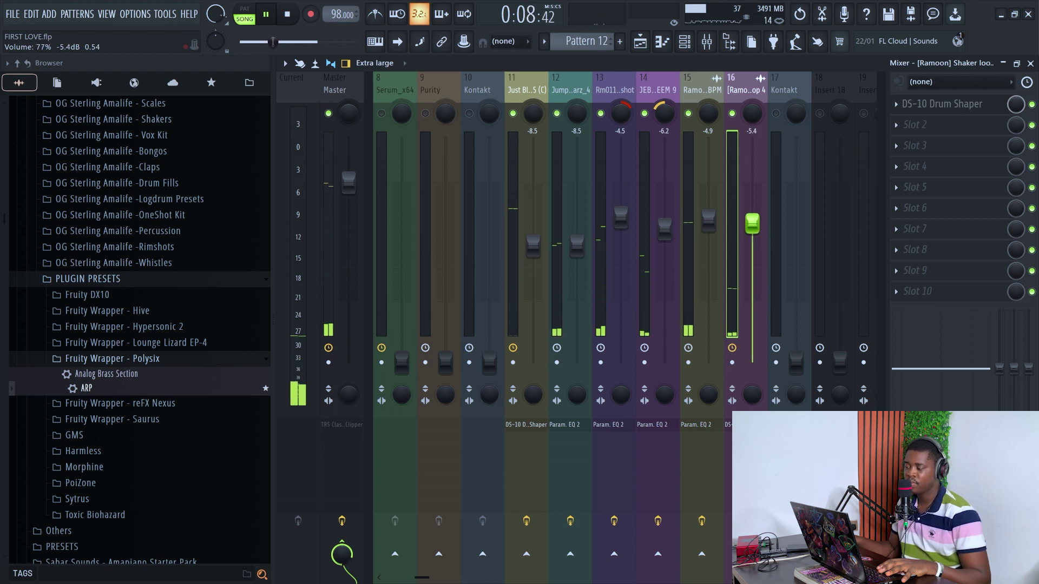
key("space")
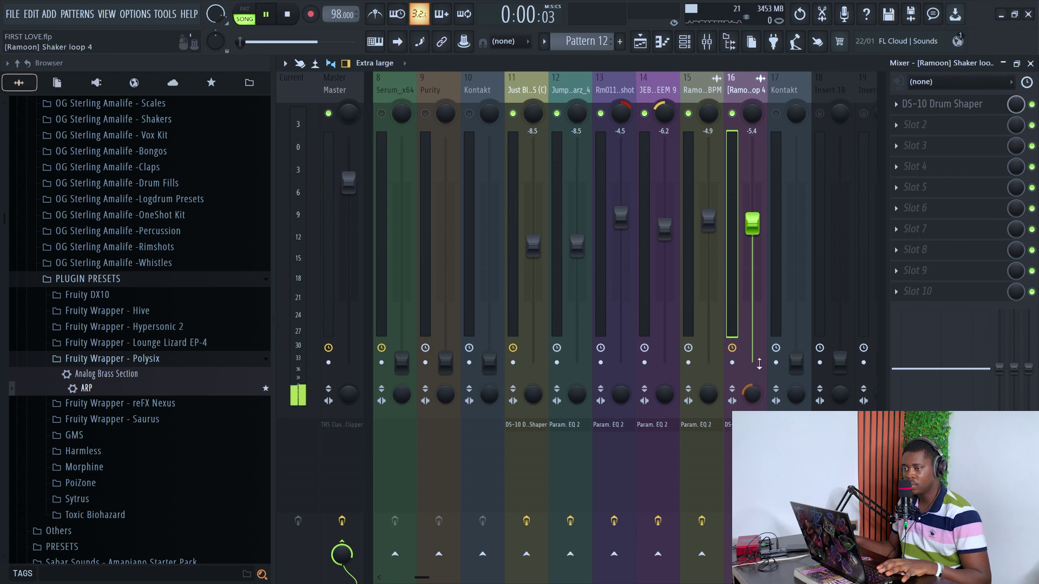
left_click_drag(752, 222, 753, 224)
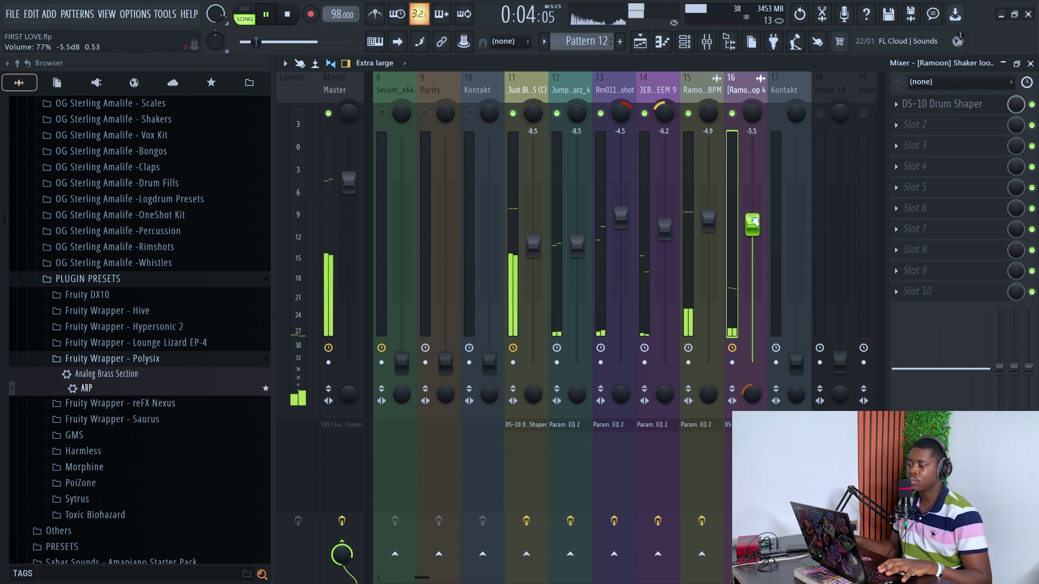
key("space")
Narrow the stereo separation of the Just Bleu kick track and restart playback.
left_click(512, 86)
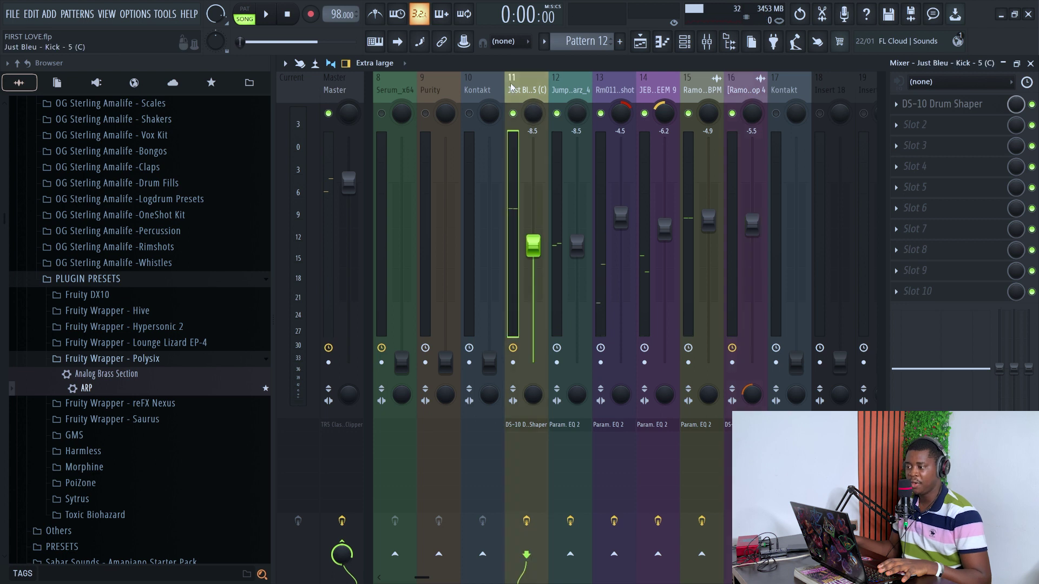
key("space")
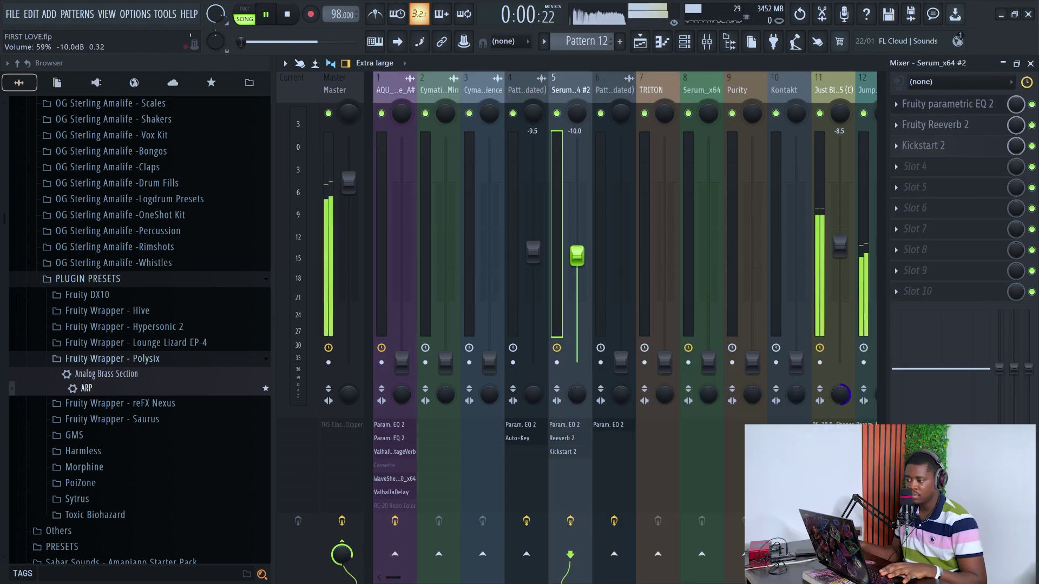
Pull the Pattern 1 (consolidated) track down to silence and set the Serum_x64 #2 track's level to -6.2 dB during playback.
left_click_drag(576, 256, 543, 378)
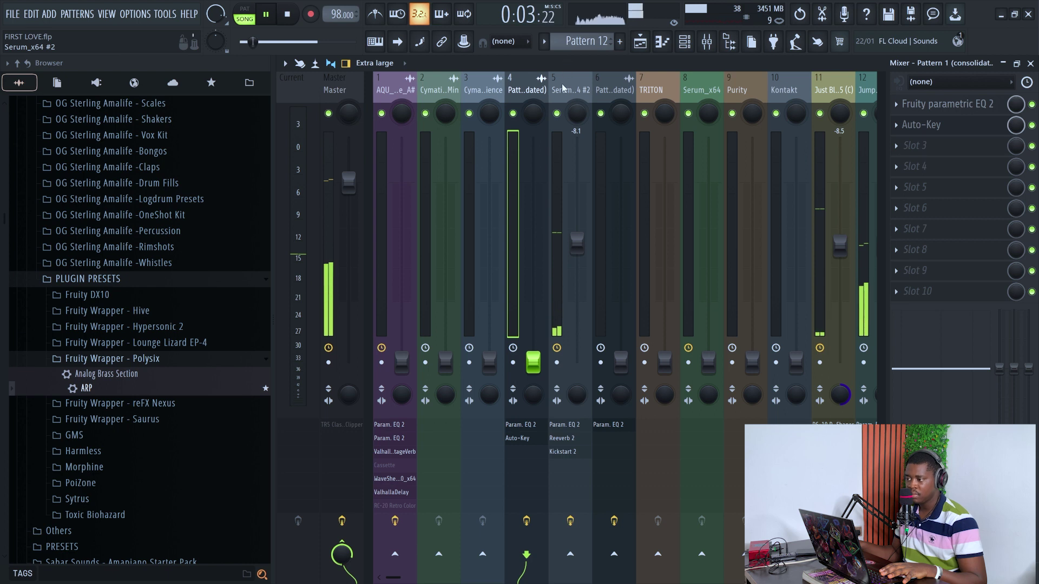
left_click_drag(576, 243, 577, 239)
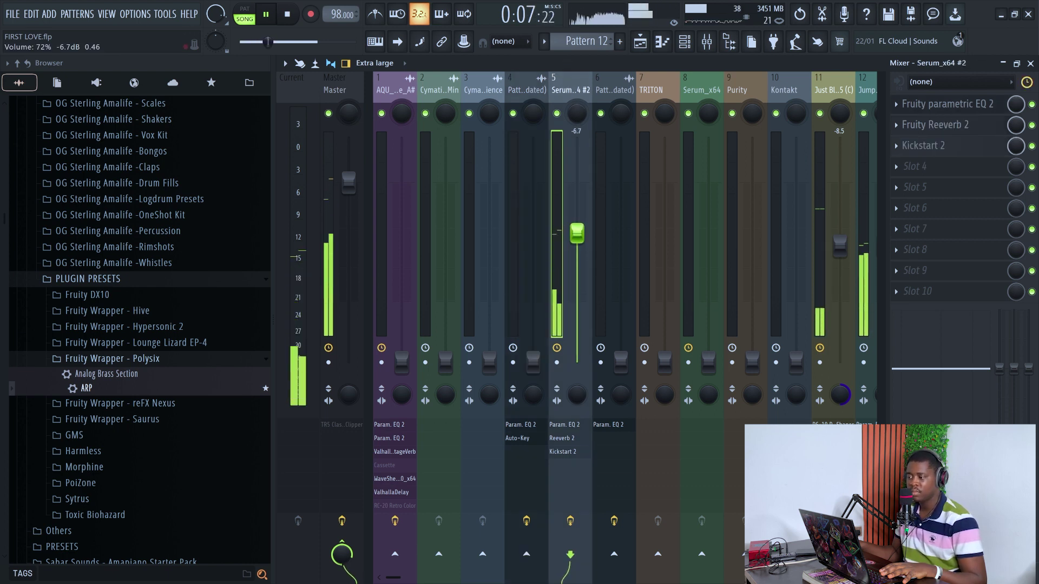
left_click_drag(577, 232, 577, 229)
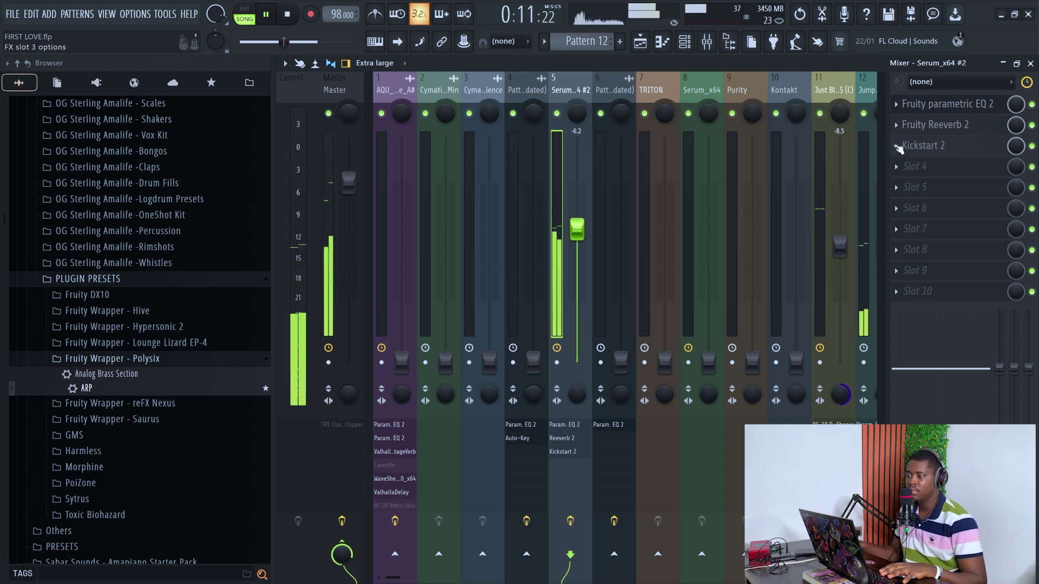
key("space")
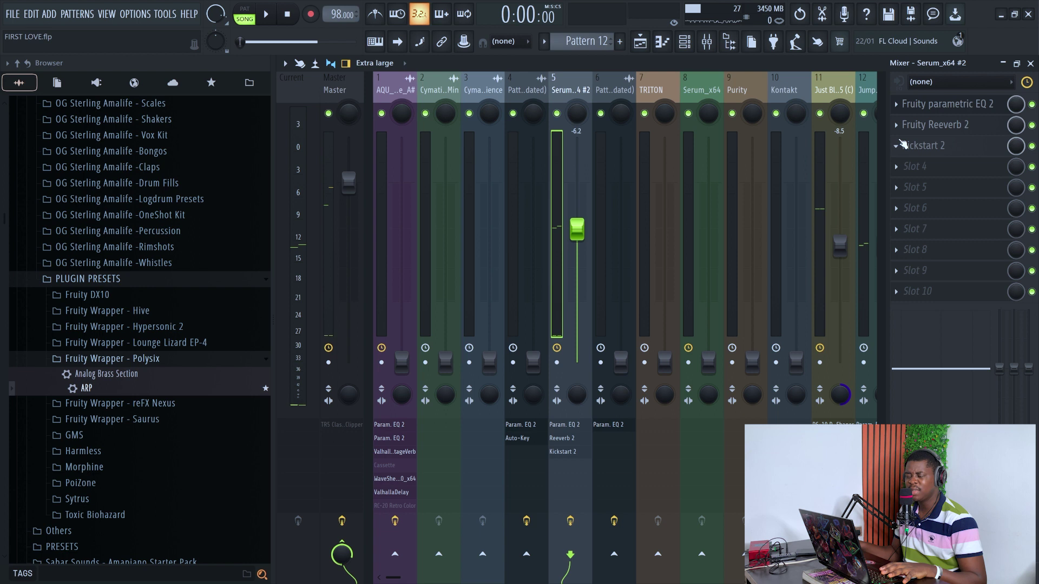
Review the EQ low cut, Fruity Reeverb 2 and Kickstart 2 on the Serum_x64 #2 track, and trim its level to -6.3 dB.
left_click(939, 112)
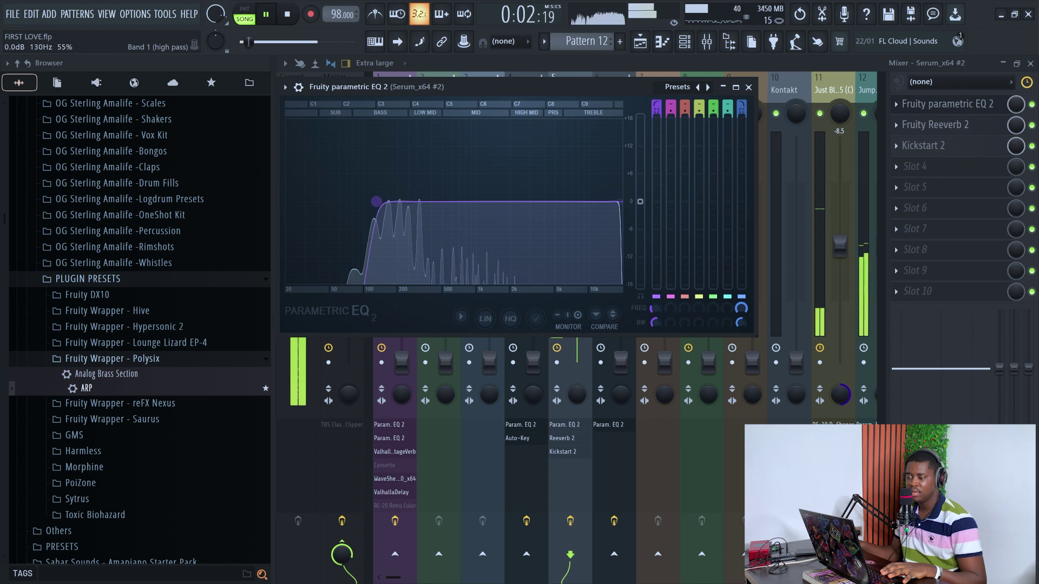
key("space")
left_click(920, 124)
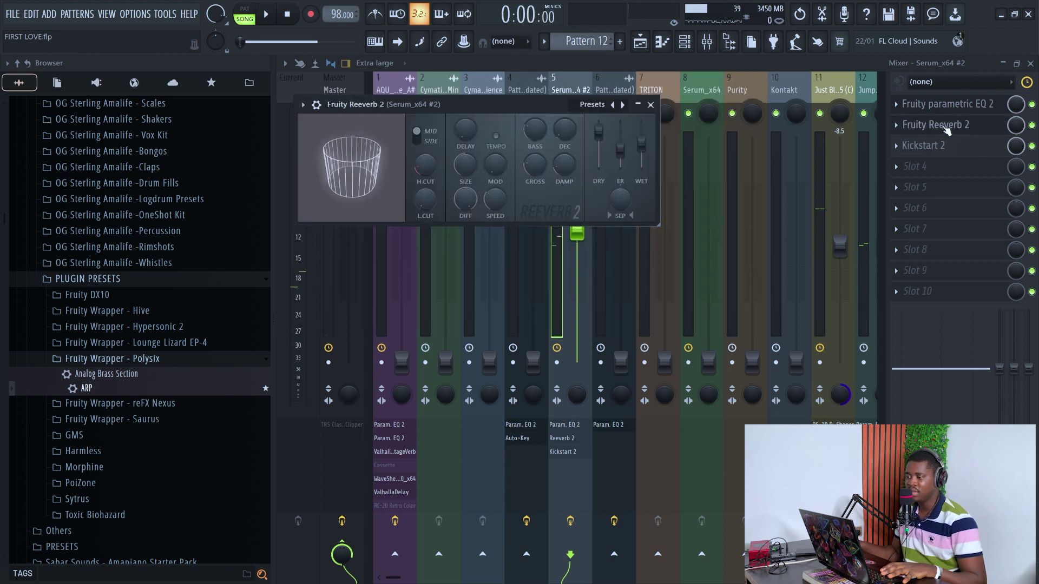
left_click(951, 148)
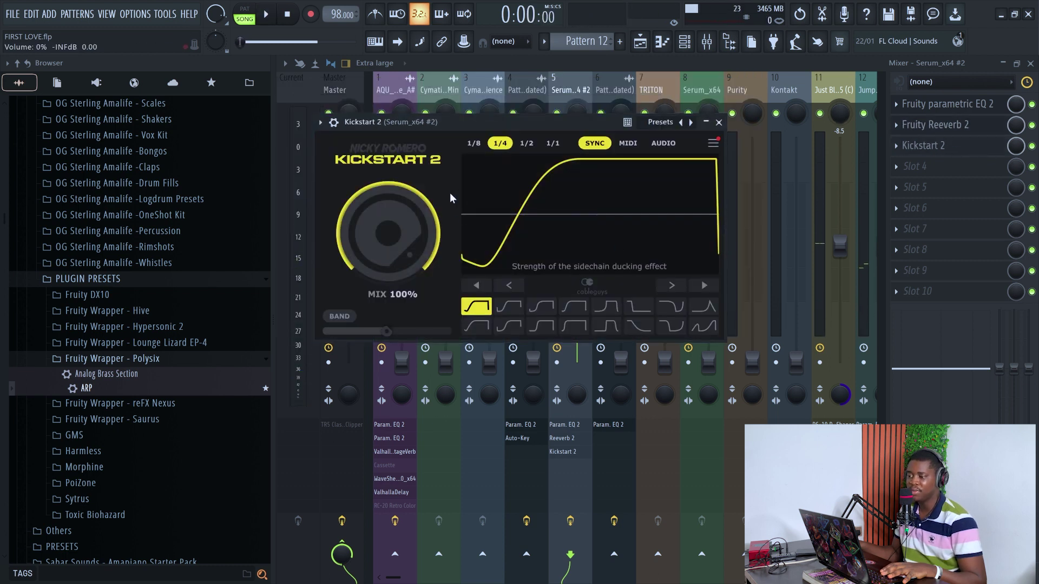
key("space")
left_click(719, 122)
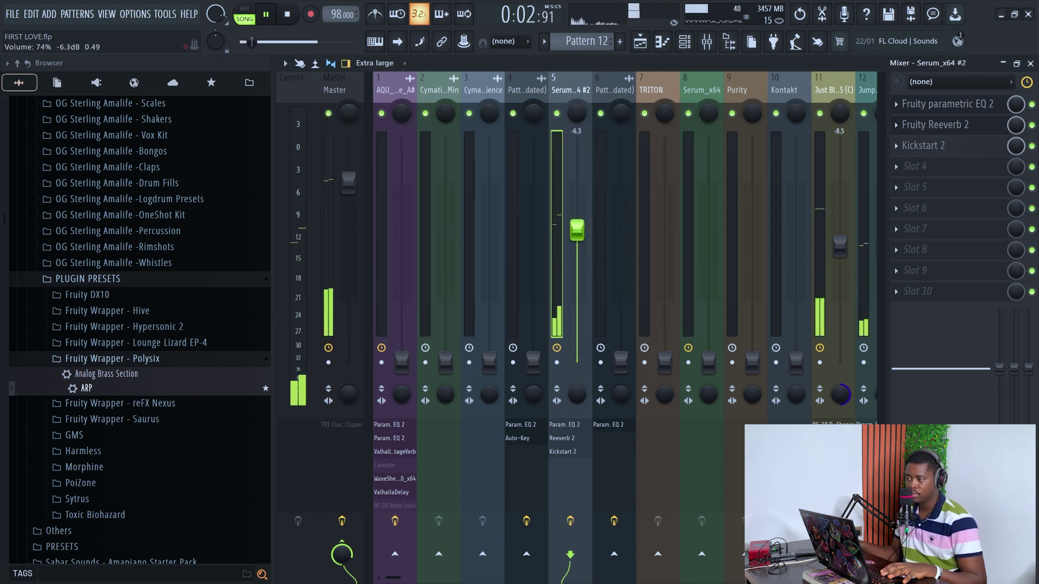
Bring up the TRITON track's level to -7.0 dB during playback.
left_click(613, 110)
left_click_drag(621, 362, 664, 234)
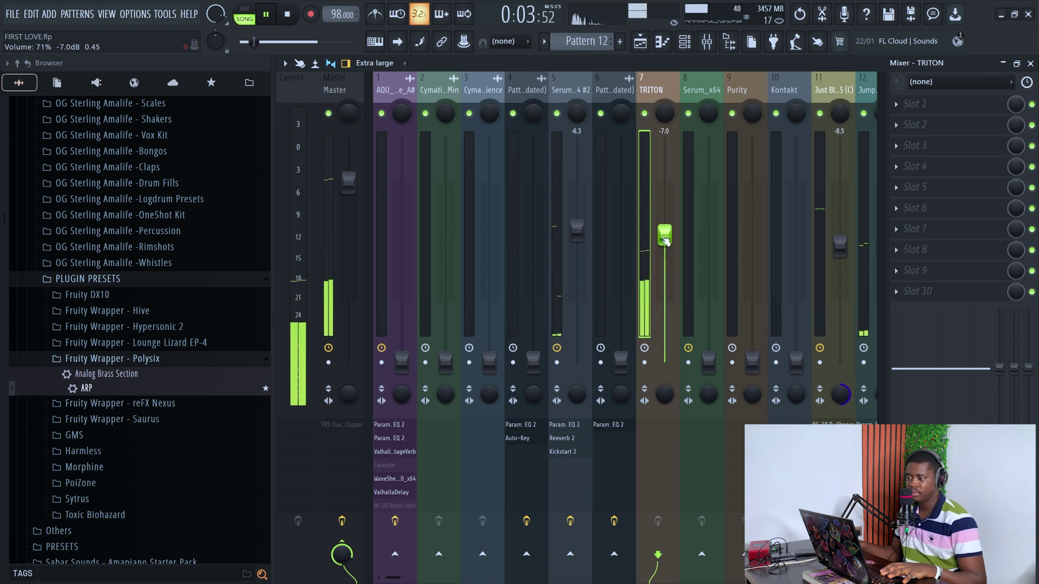
key("space")
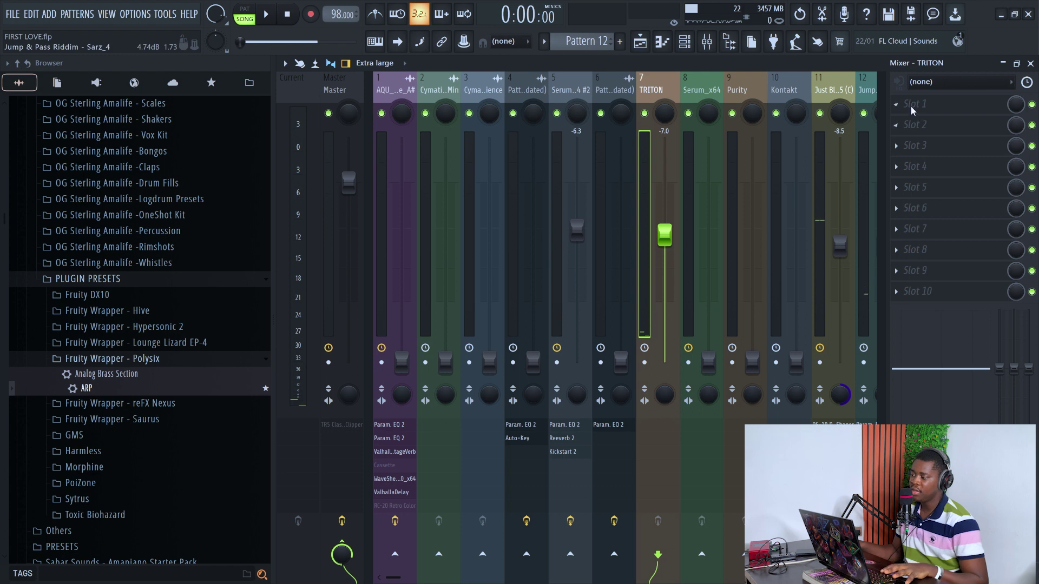
Add Fruity Parametric EQ 2 to the TRITON track with the 20Hz + 18kHz cut preset and move its low cut to about 130 Hz.
left_click(913, 108)
mouse_move(595, 34)
mouse_move(471, 61)
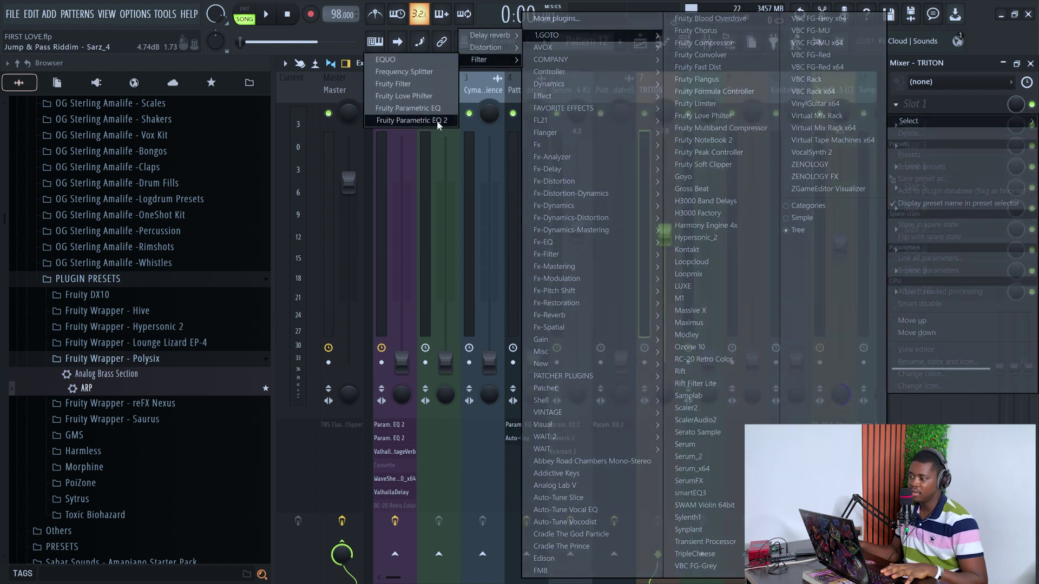
left_click(437, 121)
key("space")
left_click(677, 87)
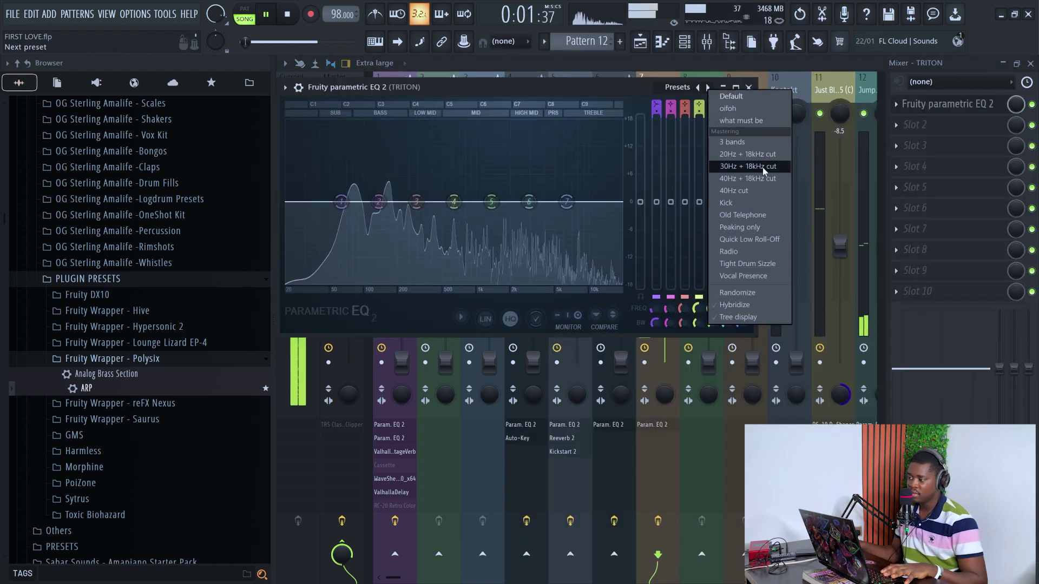
left_click(757, 155)
left_click_drag(292, 201, 382, 198)
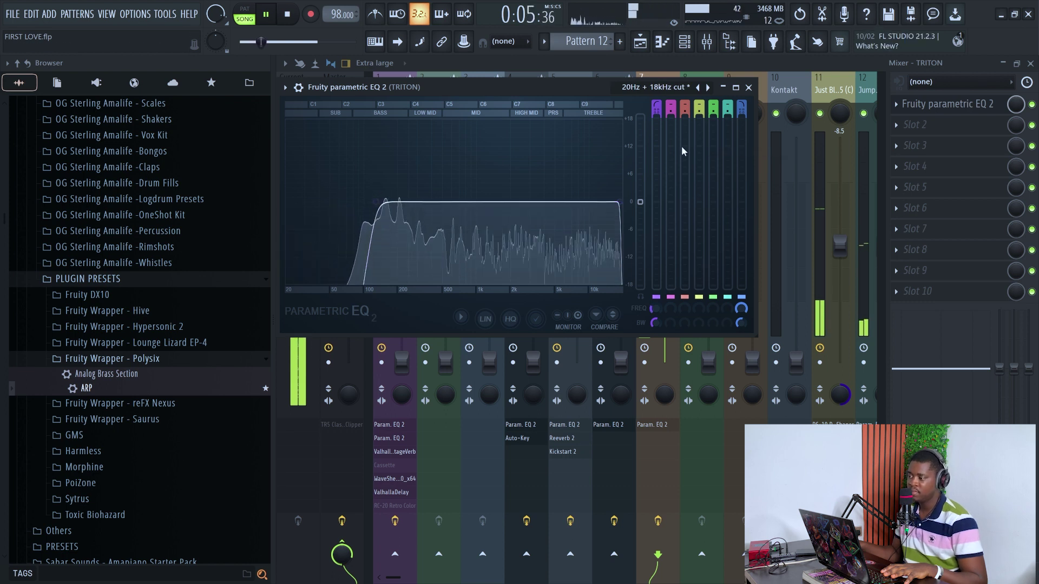
left_click(749, 87)
key("space")
Add Fruity Reeverb 2 to the TRITON track with a wet level of about 63%, and lower the track to -8.0 dB.
left_click(908, 129)
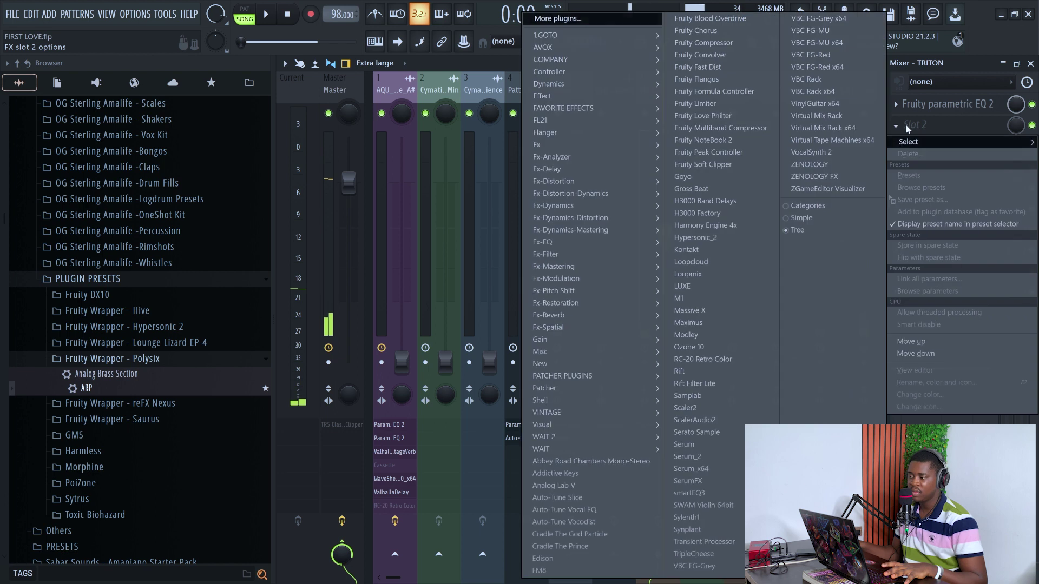
left_click(417, 97)
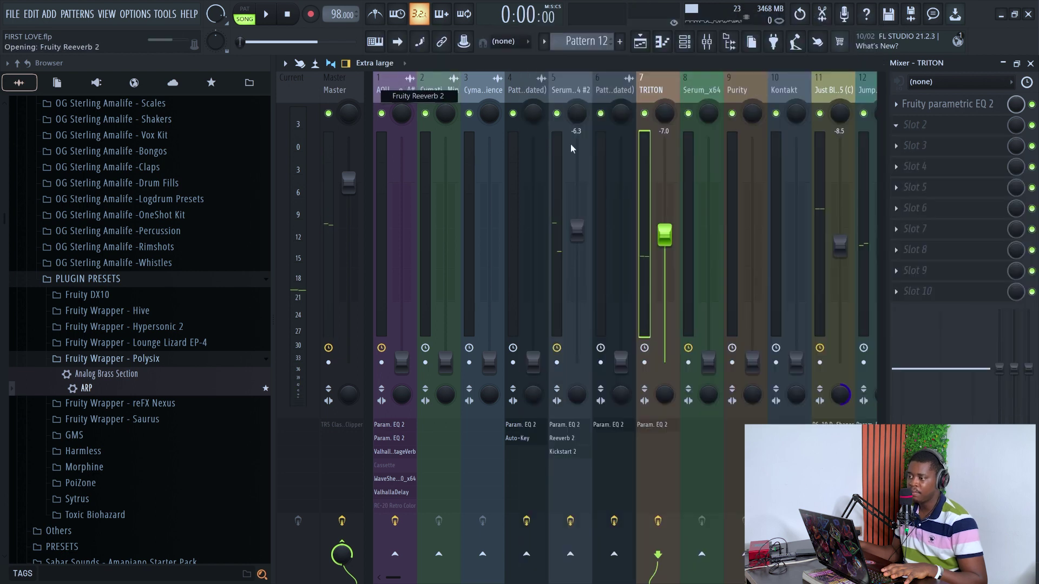
key("space")
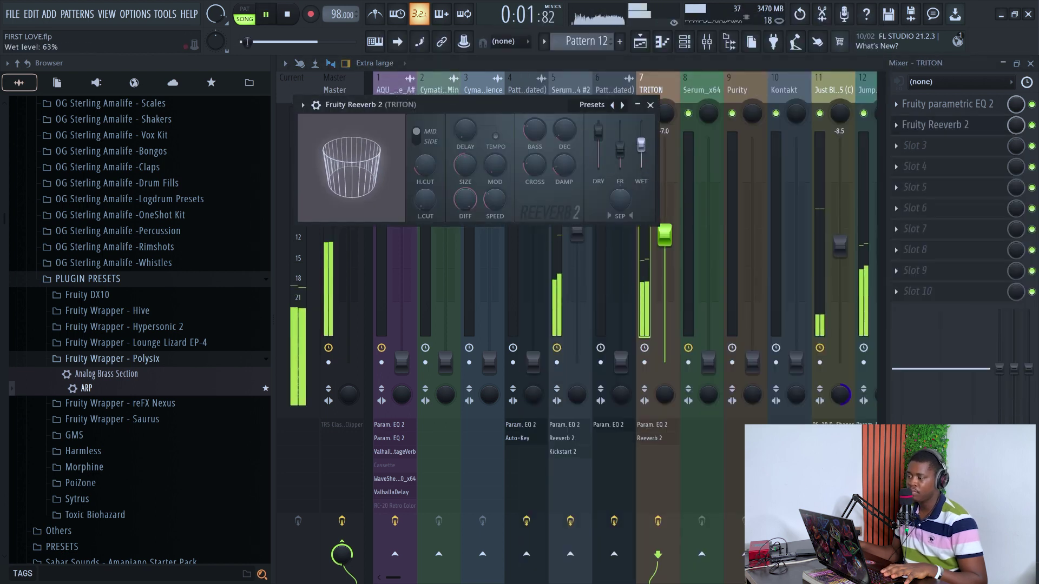
left_click(650, 105)
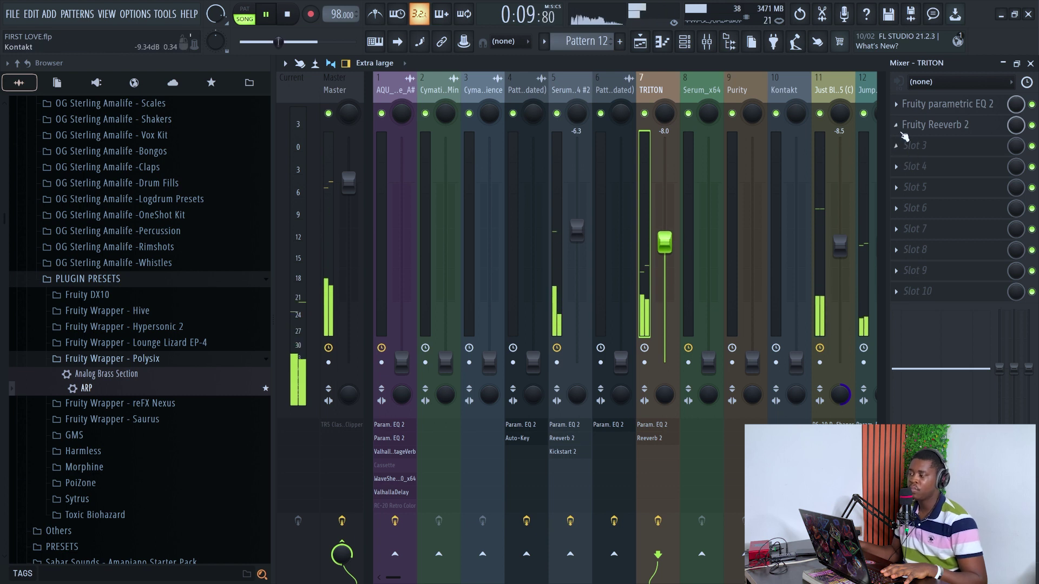
Check the TRITON track's low cut at about 140 Hz, set the track's level to -7.5 dB and widen its stereo separation.
left_click(947, 104)
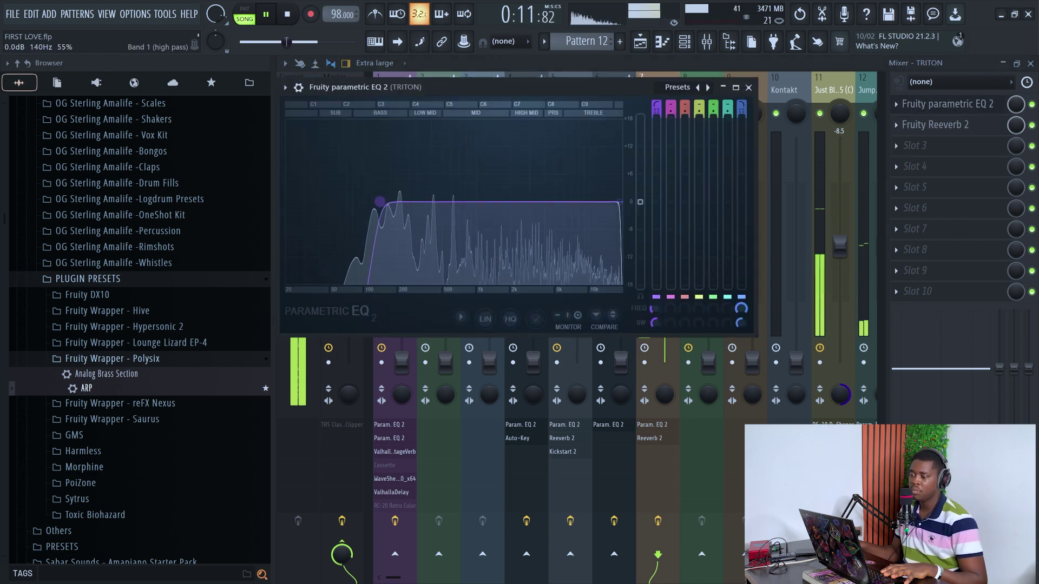
left_click_drag(380, 202, 381, 202)
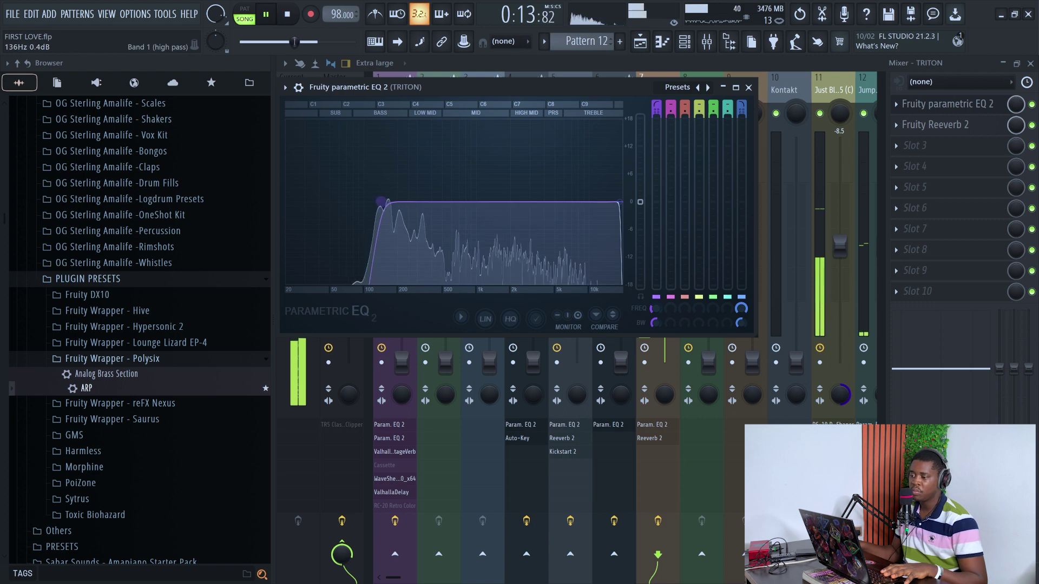
left_click(749, 87)
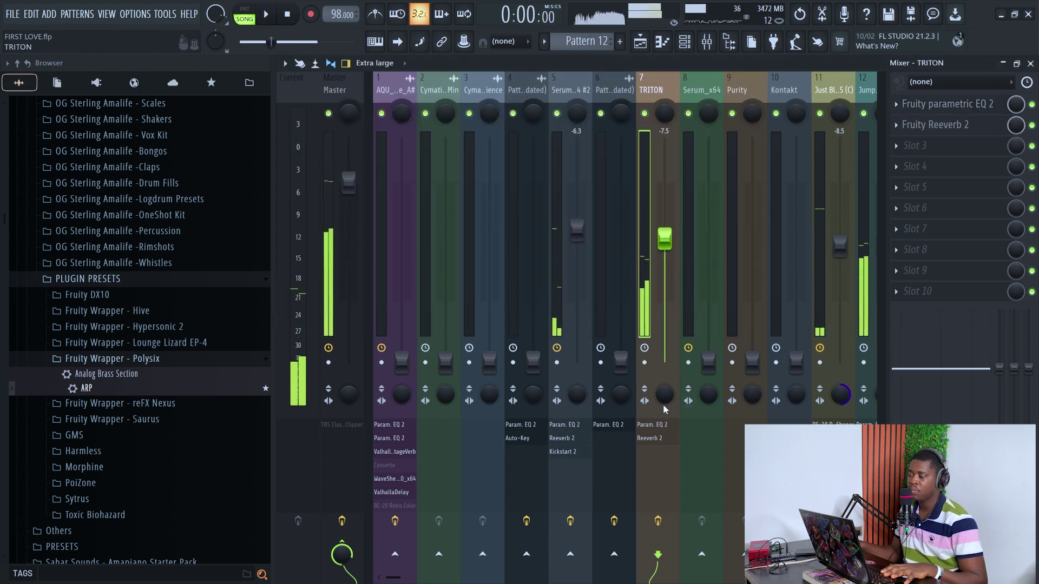
left_click_drag(664, 402, 664, 416)
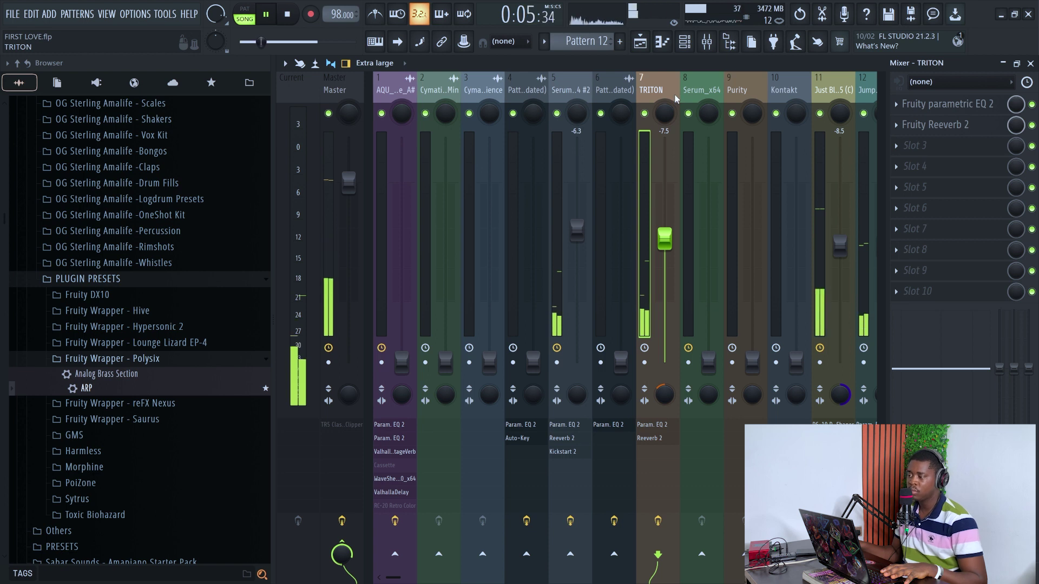
Bring up the Serum_x64 track's level to -6.0 dB and play the song to judge it.
key("space")
left_click_drag(709, 360, 709, 243)
key("space")
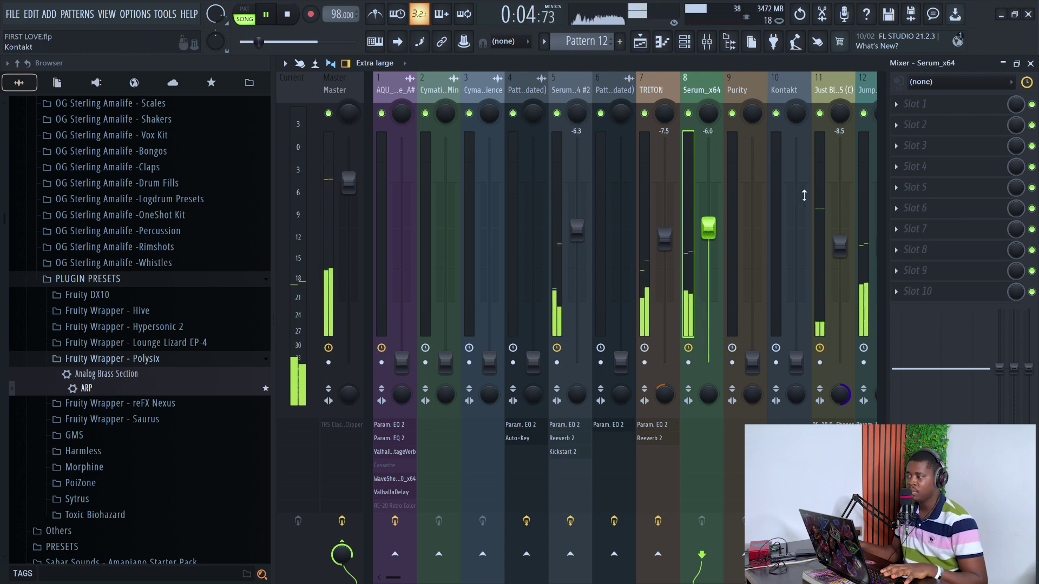
Add Fruity Parametric EQ 2 to Serum_x64 with the 20Hz + 18kHz cut preset, move its low cut above 100 Hz, and raise the track to -4.7 dB.
left_click(938, 138)
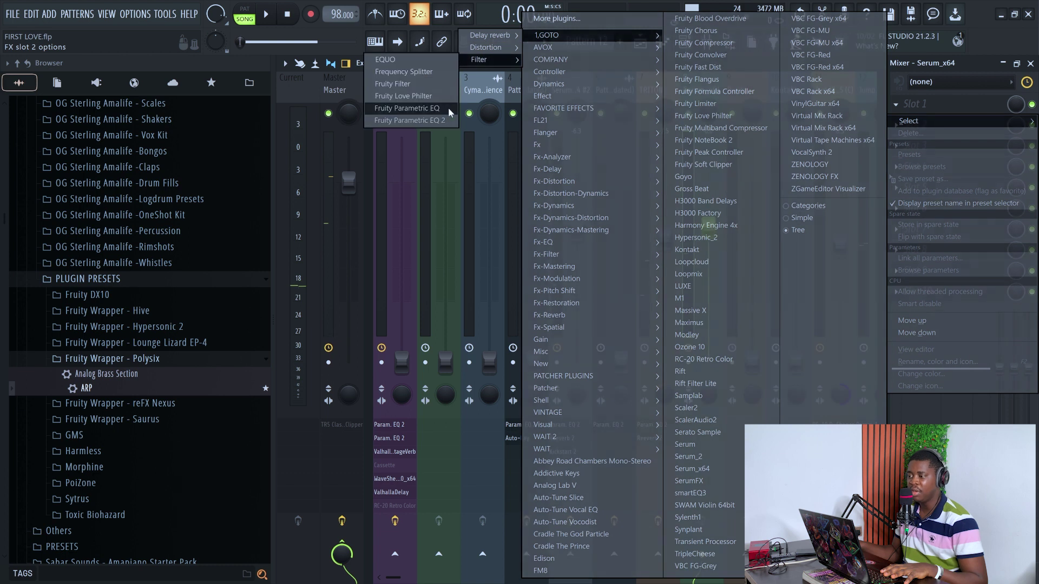
left_click(411, 120)
key("space")
left_click(713, 122)
left_click(800, 188)
left_click_drag(325, 238, 409, 237)
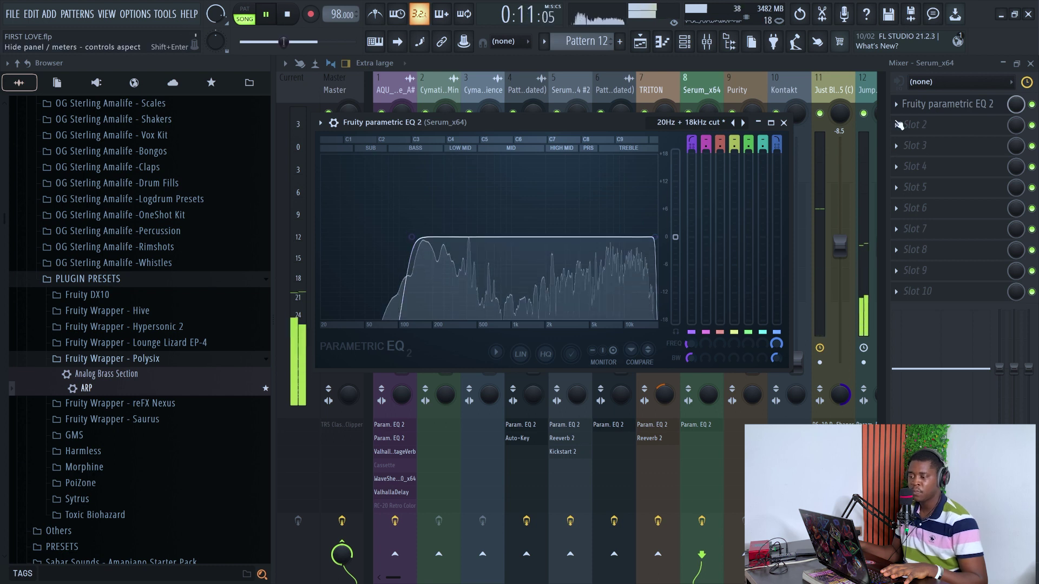
left_click(788, 122)
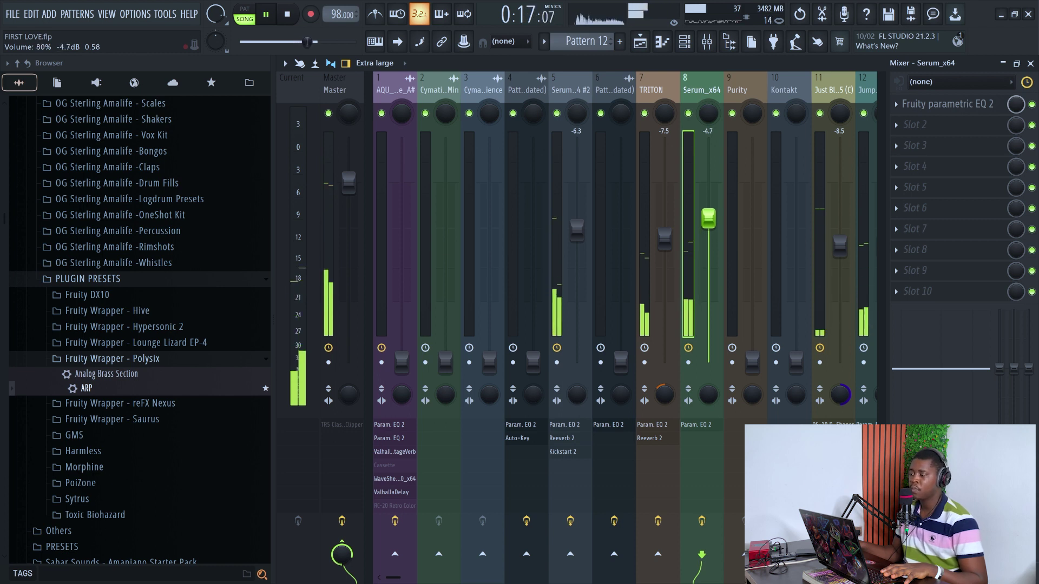
Add a second Fruity Parametric EQ 2 to Serum_x64, dip band 6 slightly in the high mids, and trim the track to -5.1 dB.
left_click(911, 126)
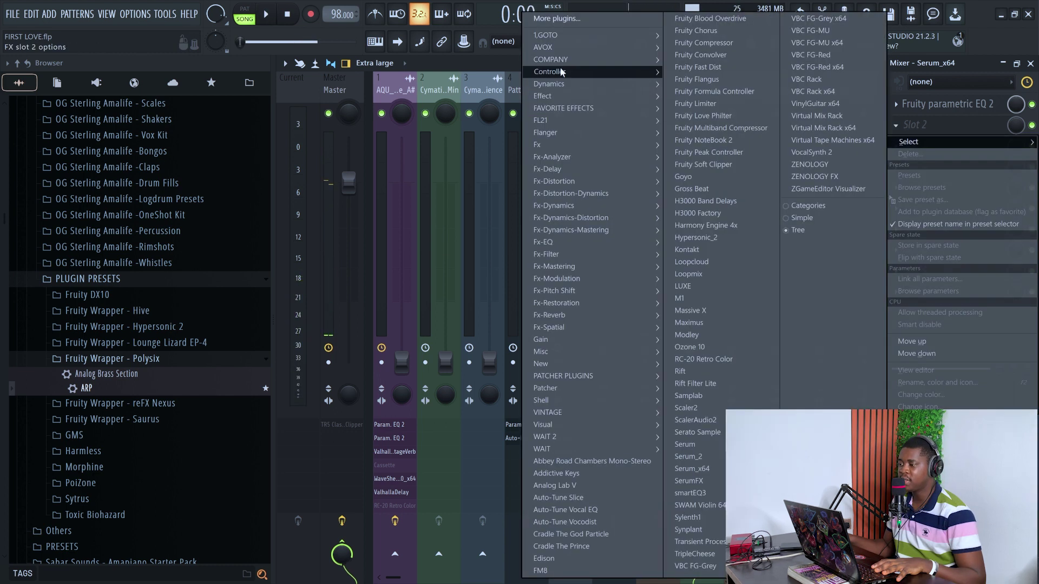
mouse_move(479, 61)
left_click(411, 124)
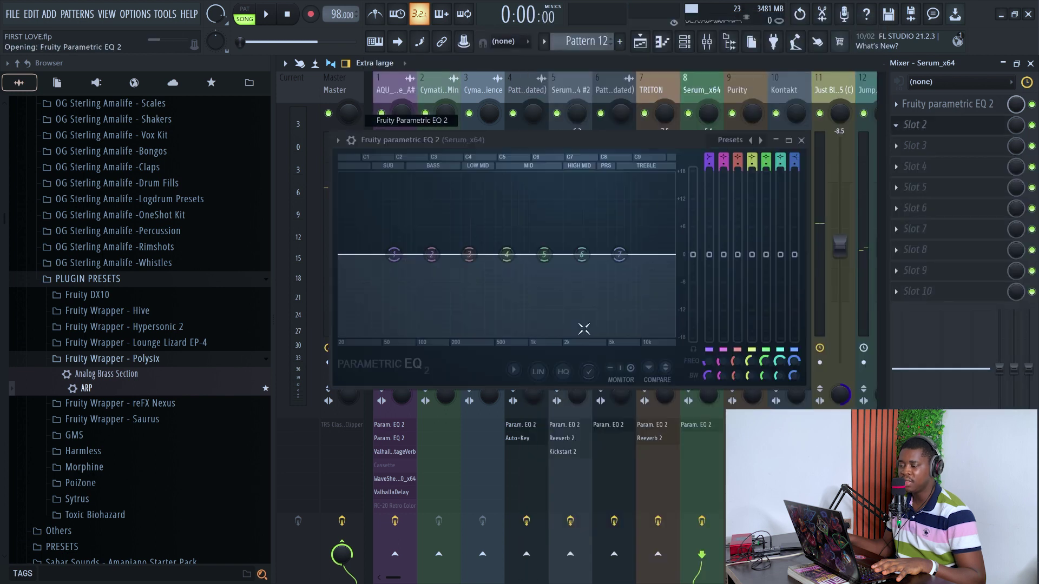
key("space")
left_click_drag(583, 257, 620, 257)
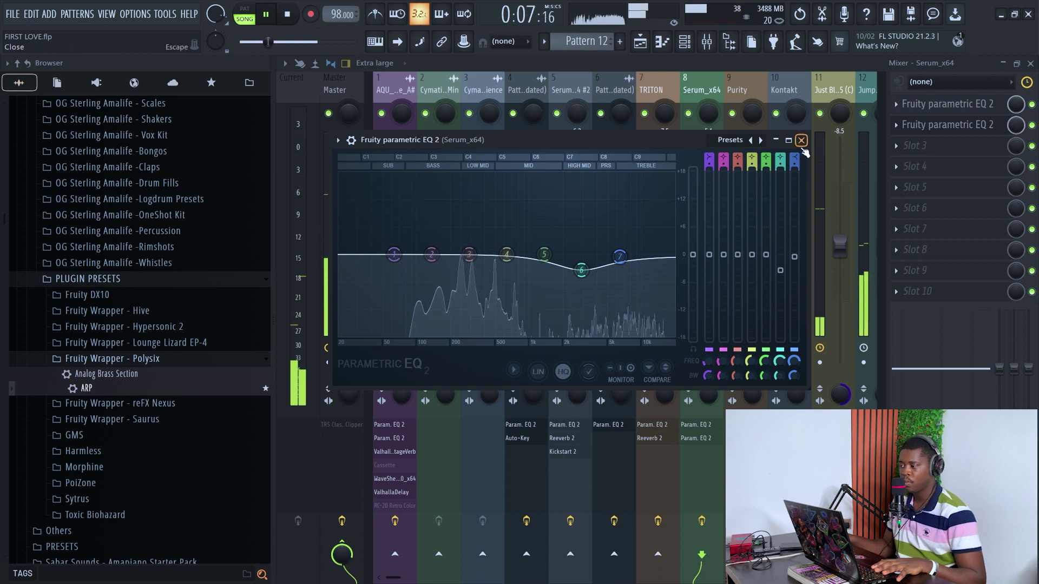
left_click(801, 140)
Bring up the Purity track's level to -4.9 dB during playback.
left_click(753, 82)
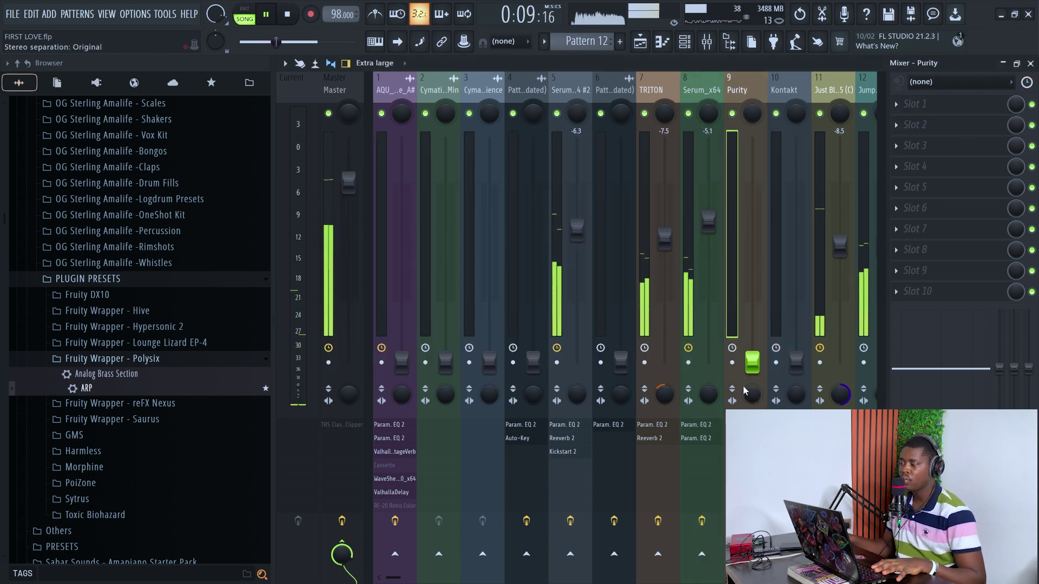
left_click_drag(752, 245, 759, 240)
key("space")
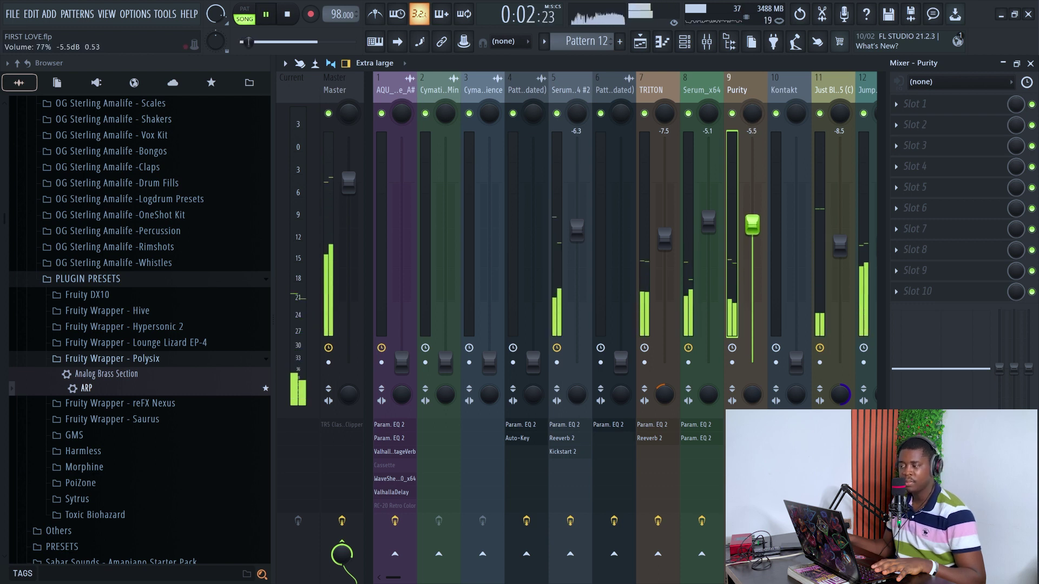
key("space")
left_click_drag(752, 224, 752, 222)
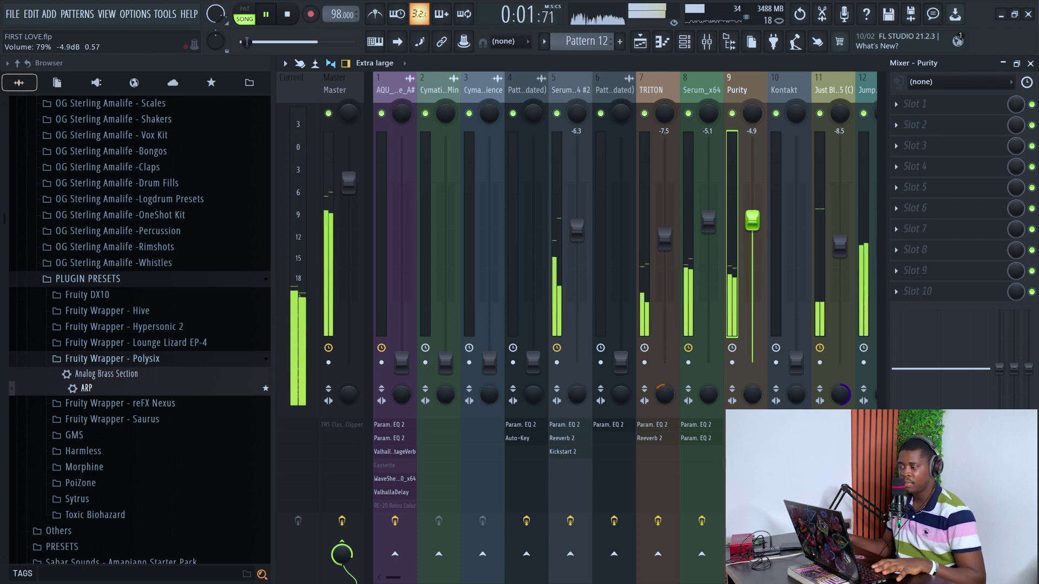
key("space")
Add Fruity Parametric EQ 2 to the Purity track with the 20Hz + 18kHz cut preset and move its low cut to just under 100 Hz.
left_click(920, 104)
mouse_move(501, 60)
left_click(411, 123)
left_click(778, 158)
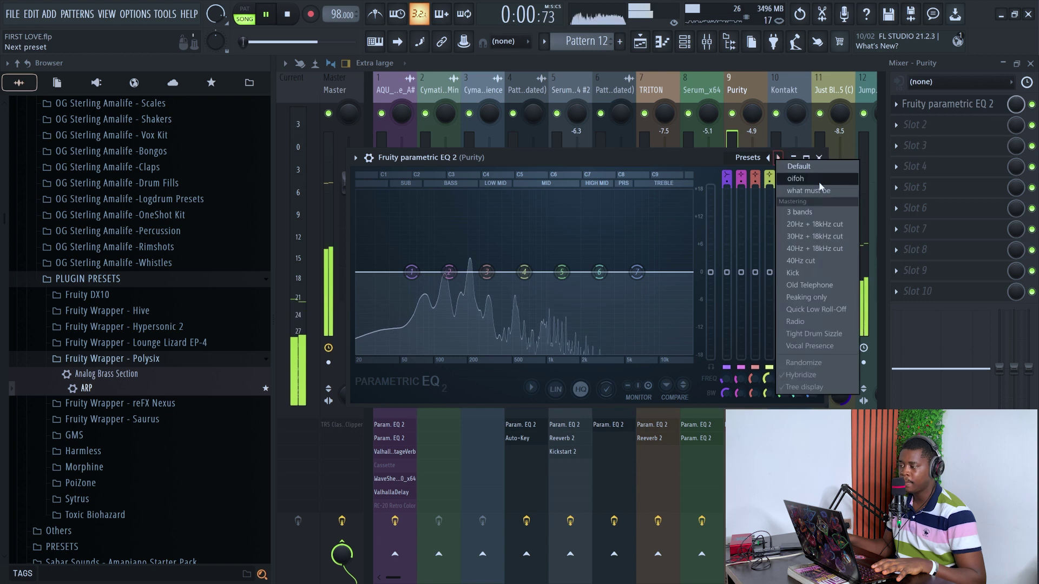
left_click(811, 224)
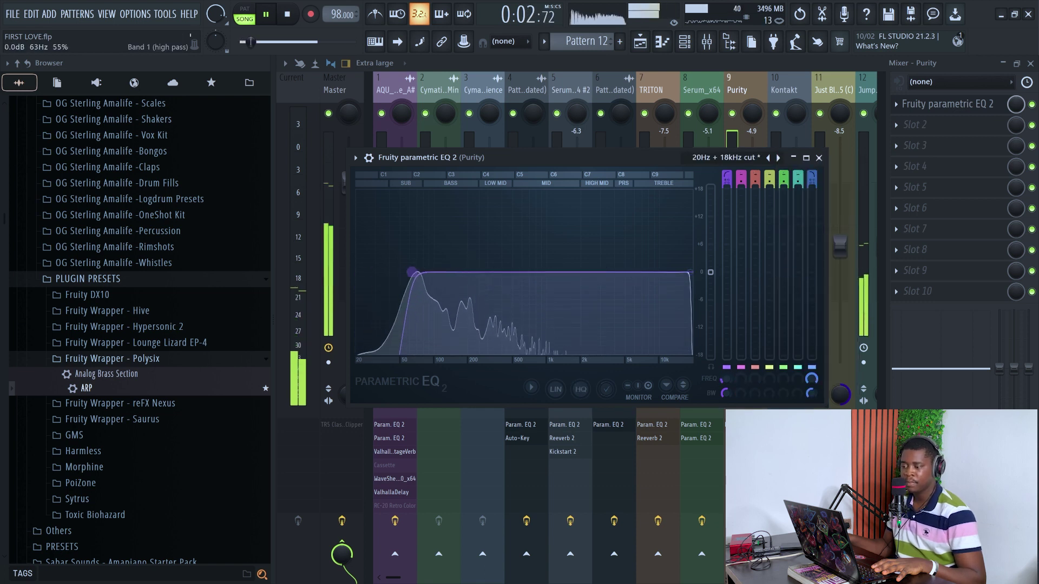
mouse_move(412, 272)
left_mouse_down()
mouse_move(447, 272)
mouse_move(429, 270)
left_mouse_up()
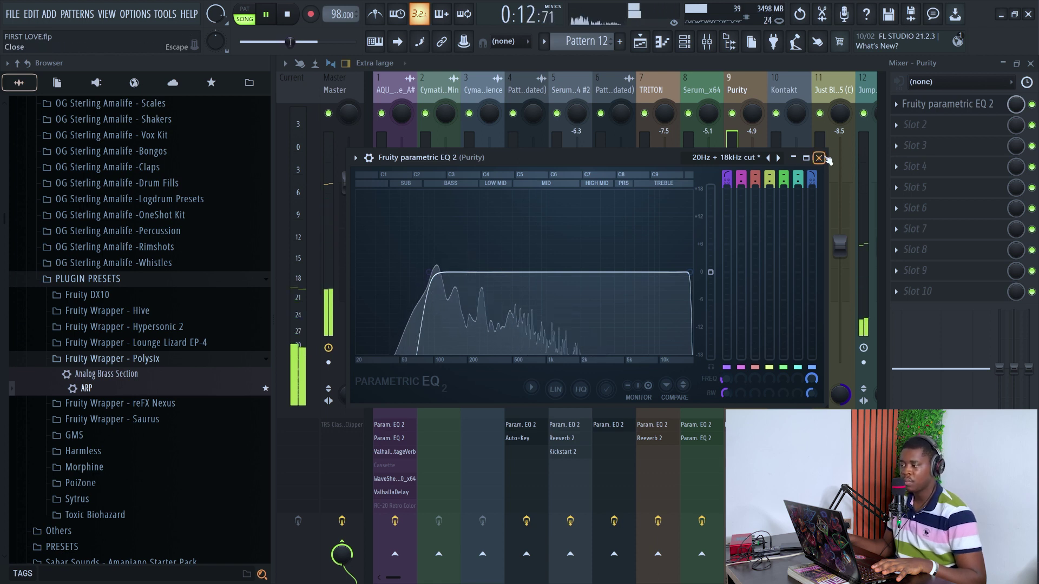
key("space")
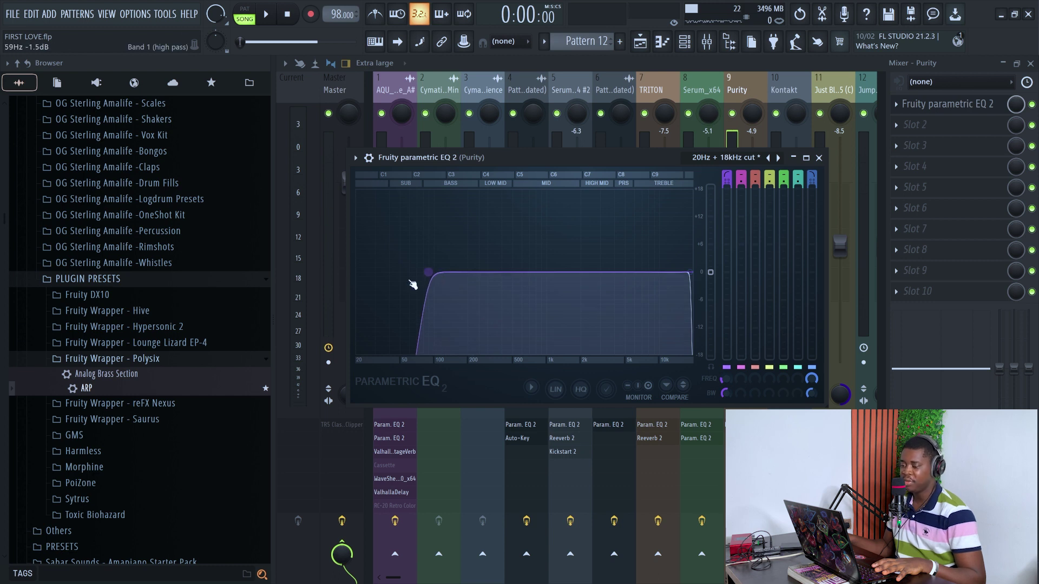
left_click(819, 157)
Bring up the Kontakt track's level to -6.5 dB during playback and turn its stereo separation towards merged.
key("space")
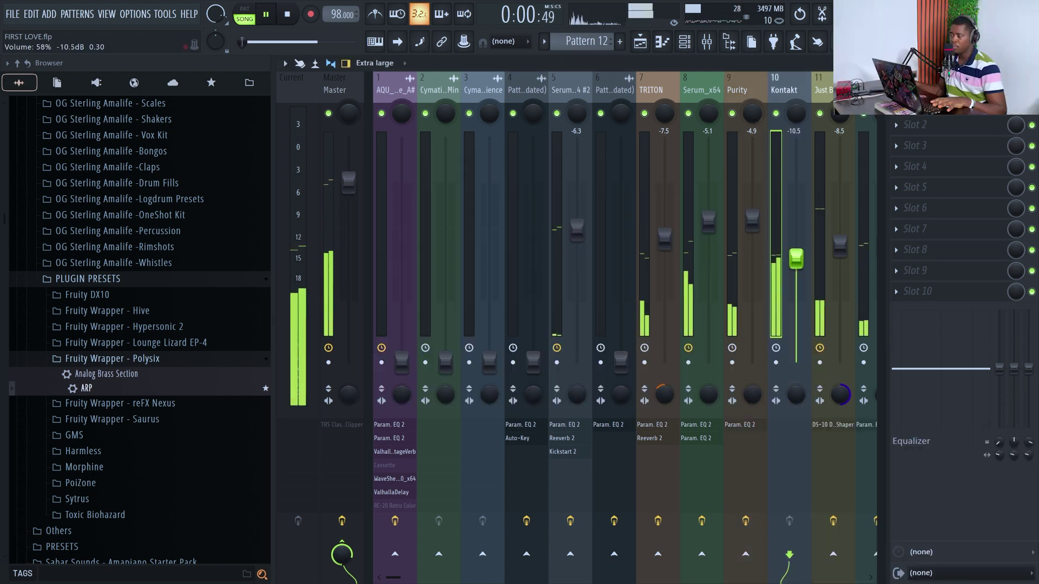
key("space")
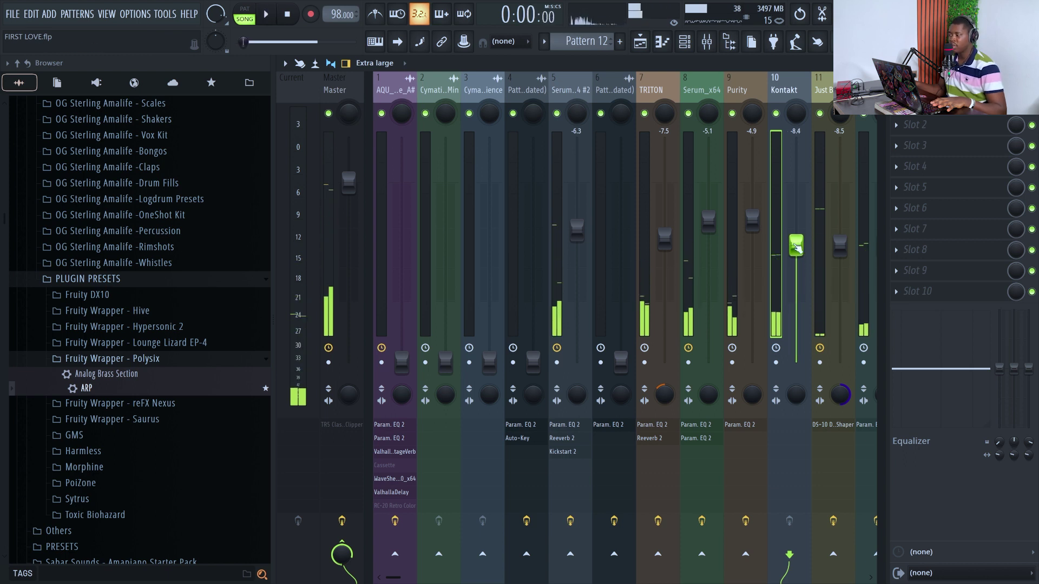
key("Right")
key("Right")
key("Left")
key("Left")
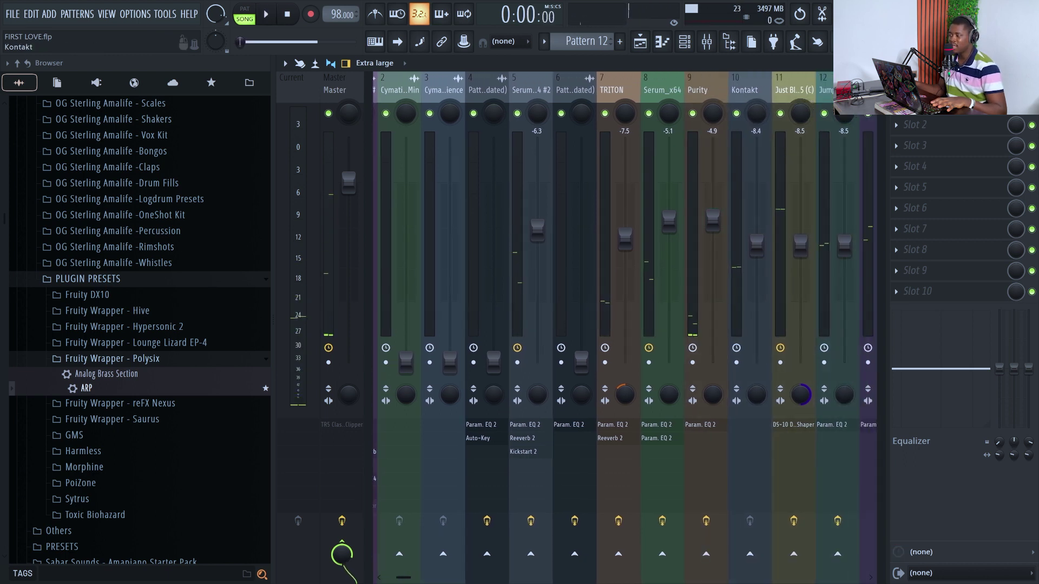
key("space")
left_click_drag(642, 245, 647, 234)
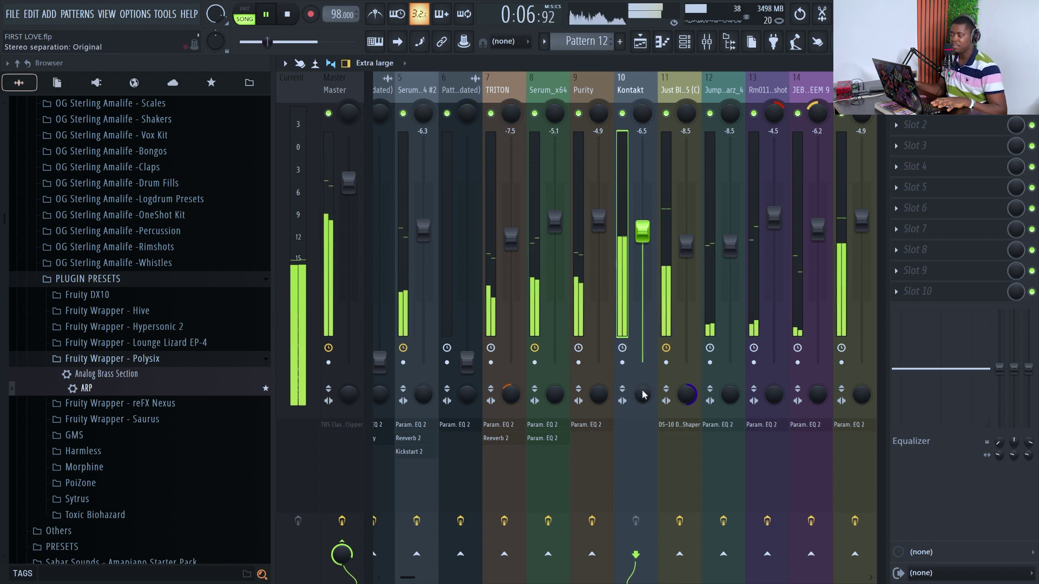
key("space")
Move the Just Bleu kick track to the slot before Kontakt and sidechain it to the Kontakt track.
left_click(702, 246)
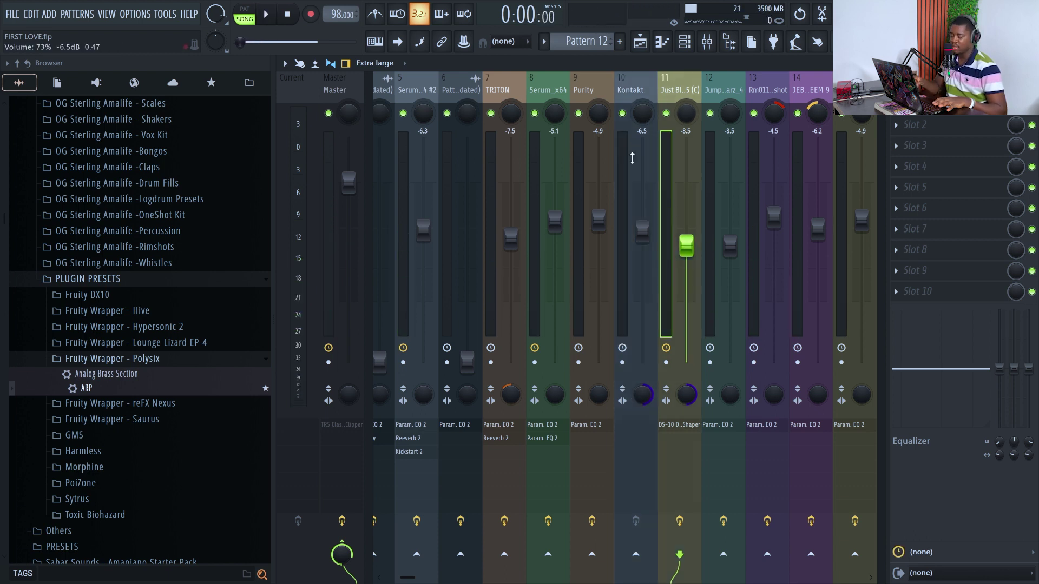
key("alt+Left")
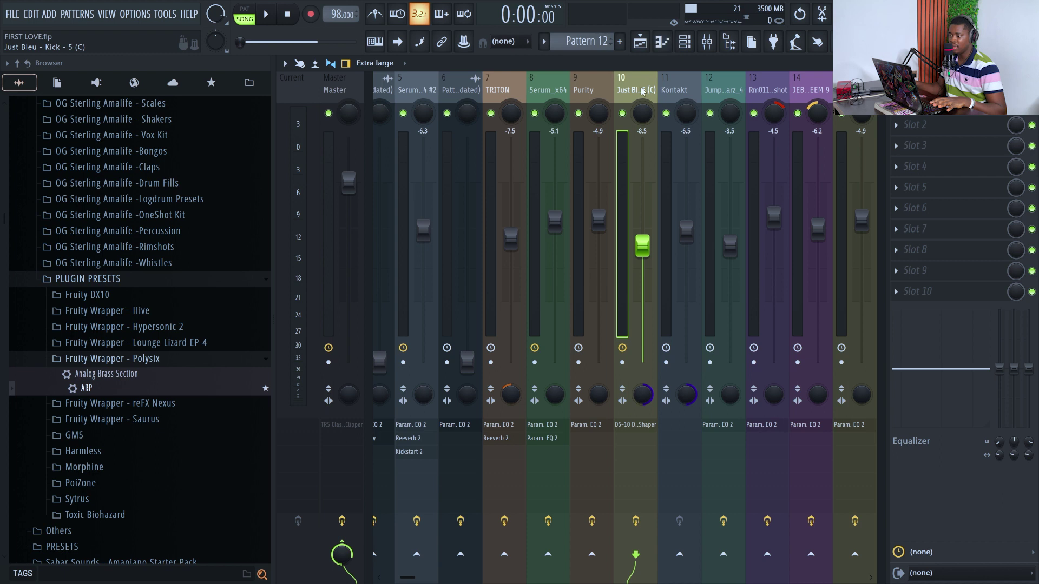
right_click(685, 551)
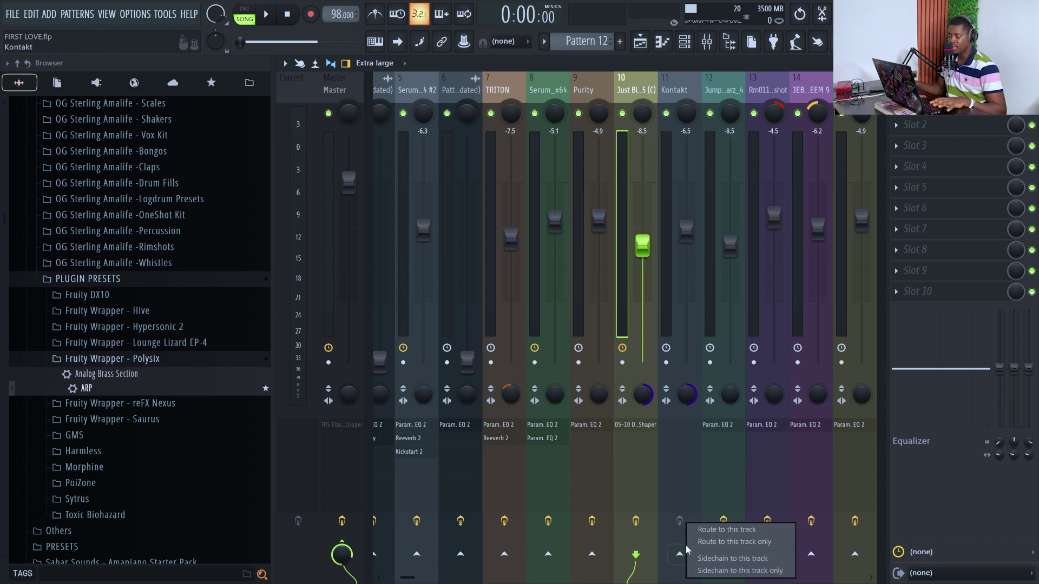
left_click(761, 559)
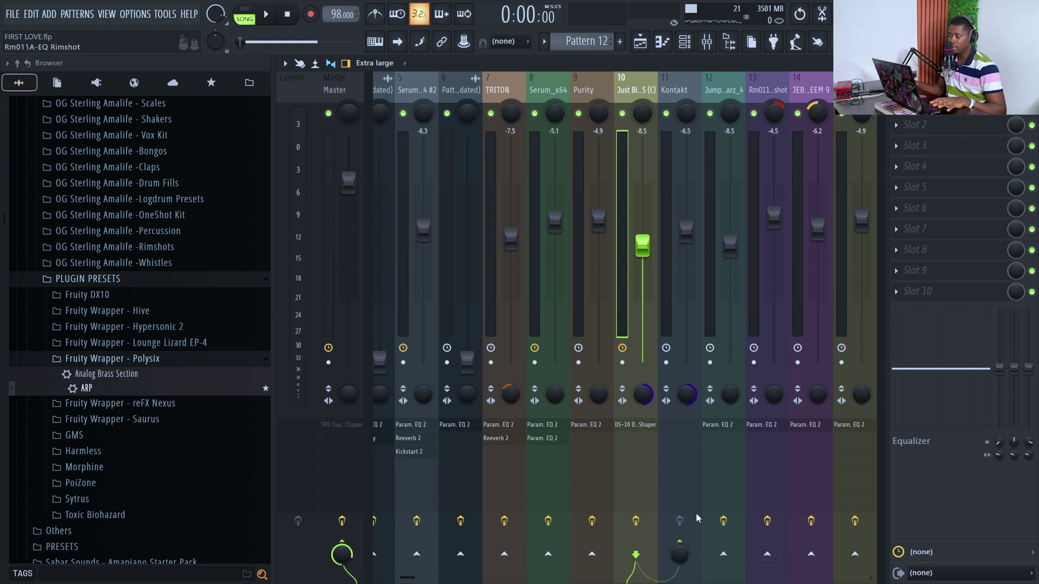
Load the favourite FLT - Multiband Sidechain Preset onto the Kontakt track.
left_click(685, 97)
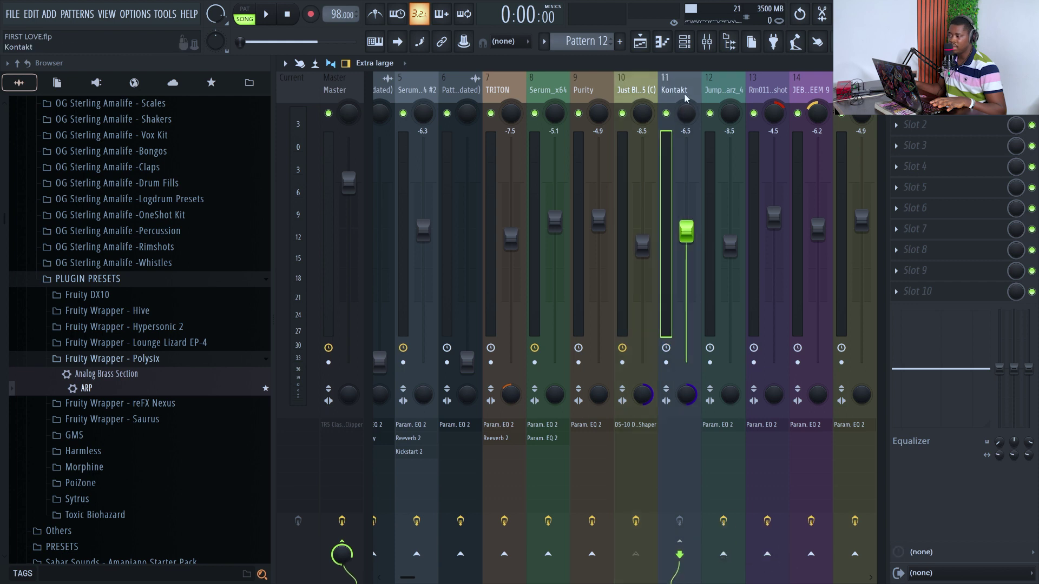
left_click(211, 83)
scroll(135, 231, "down", 6)
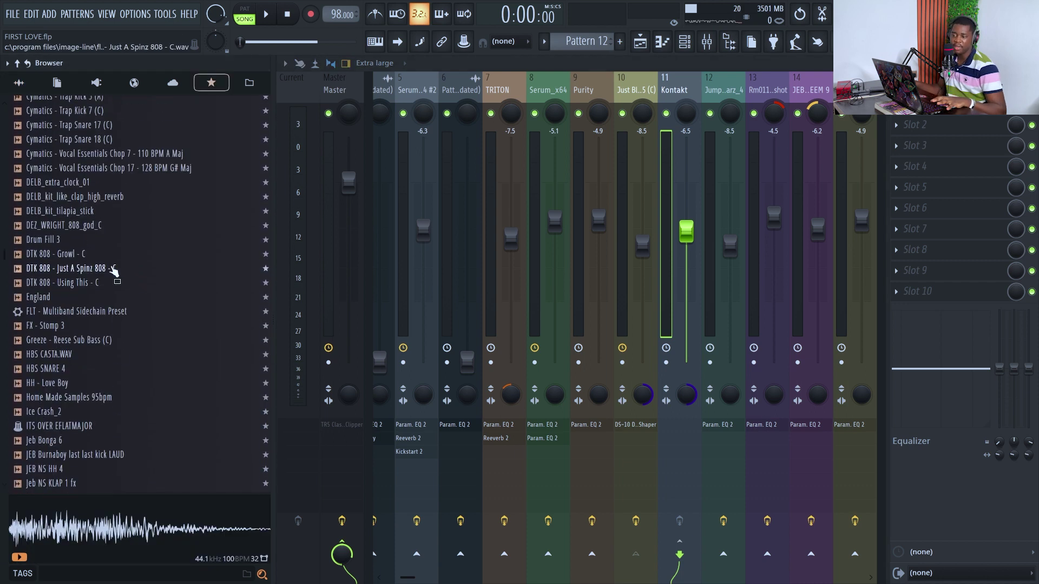
left_click(97, 318)
left_click_drag(681, 206, 682, 164)
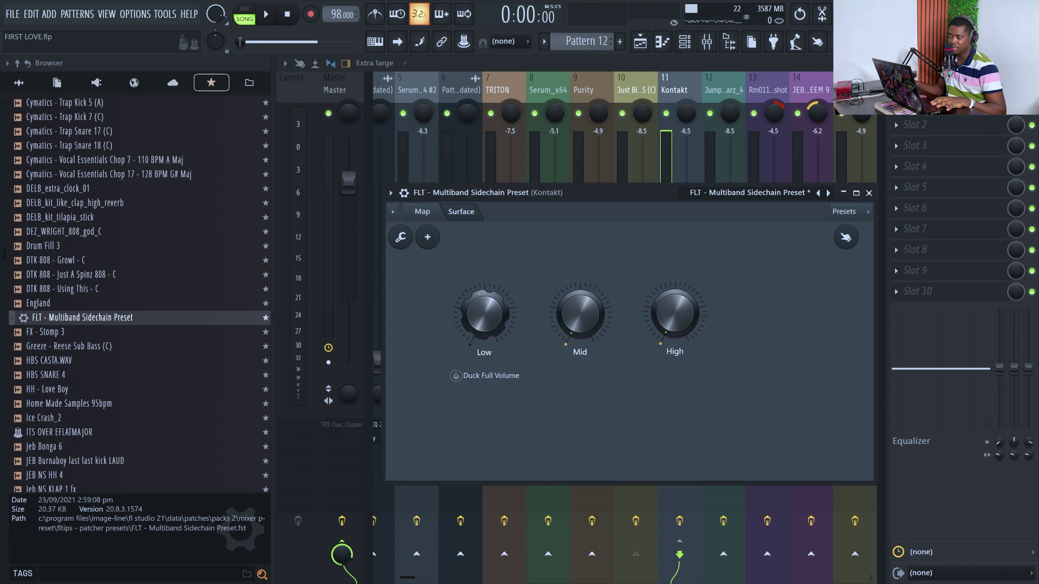
Solo the Kontakt track together with the Just Bleu kick and play them.
right_click(666, 113)
left_click(622, 114)
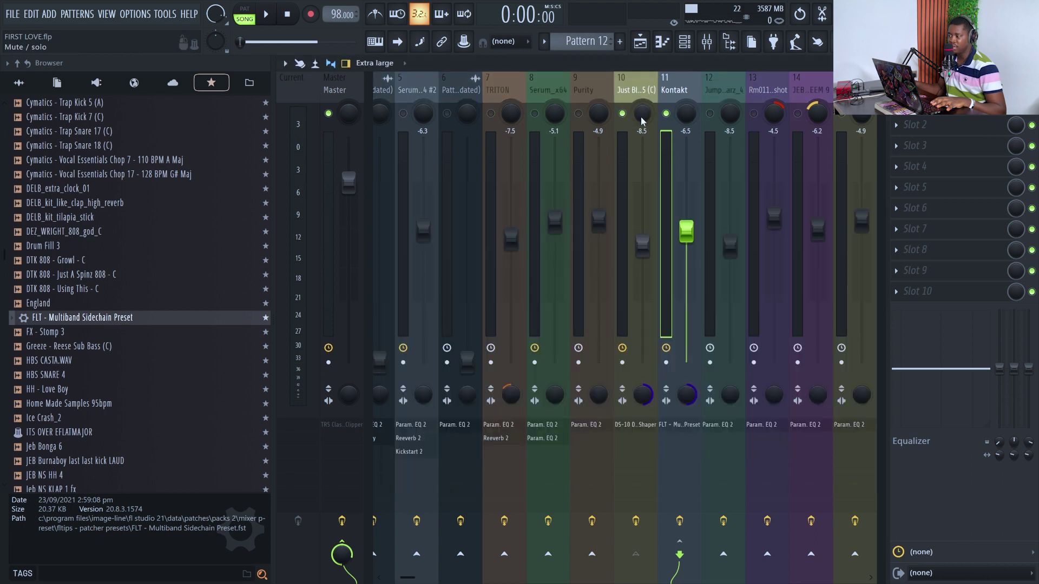
key("space")
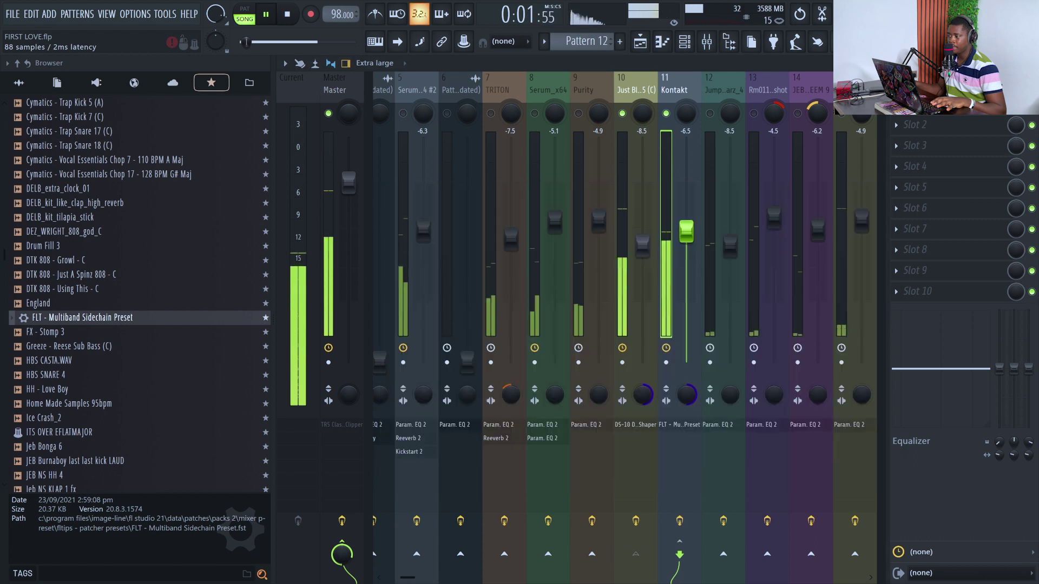
Open the multiband sidechain preset on the Kontakt track and play the soloed kick and Kontakt to hear the ducking against the meters.
left_click(928, 104)
key("space")
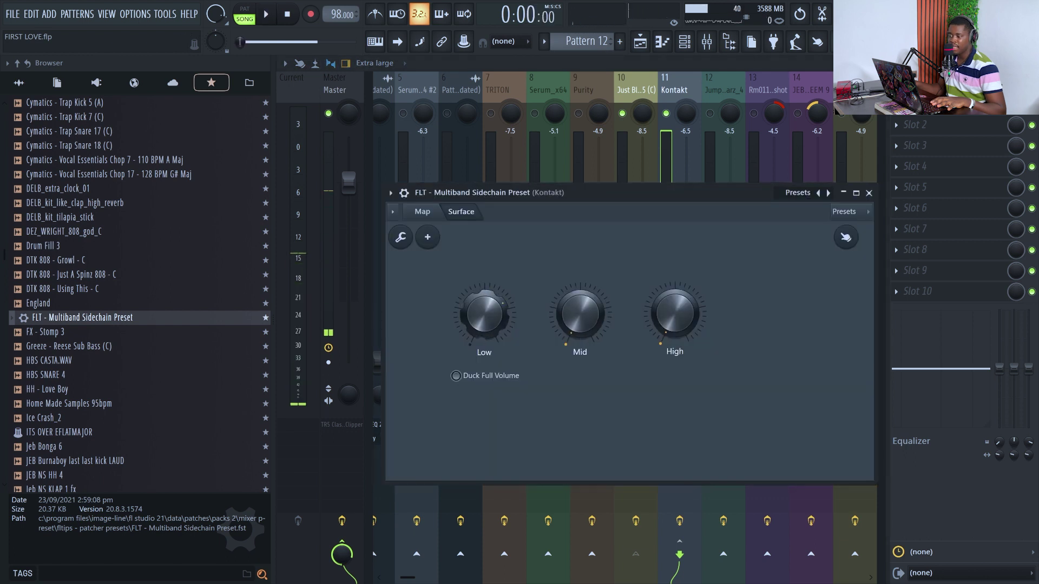
left_click_drag(610, 190, 858, 438)
key("space")
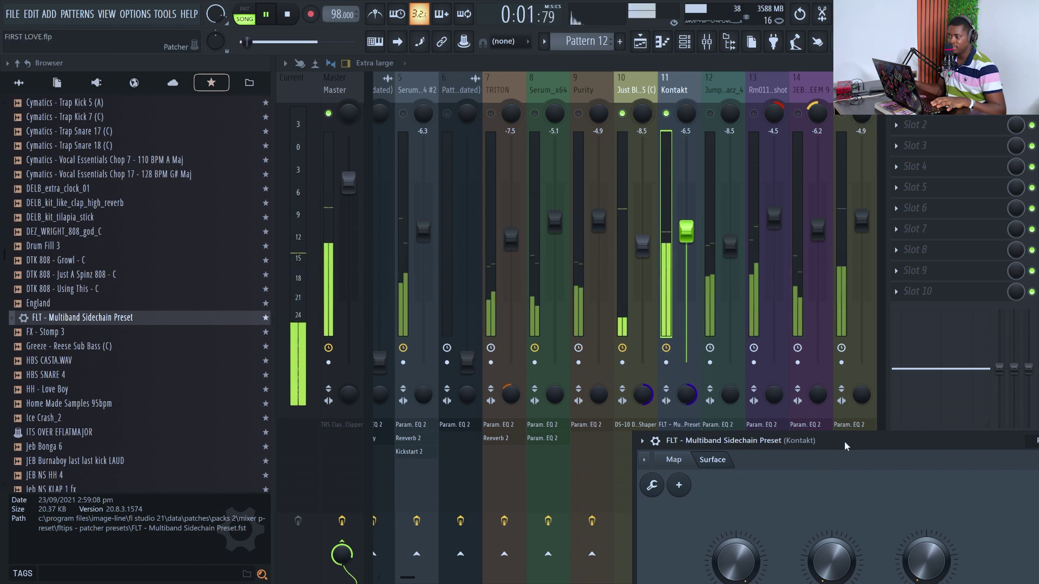
left_click_drag(849, 443, 725, 182)
key("space")
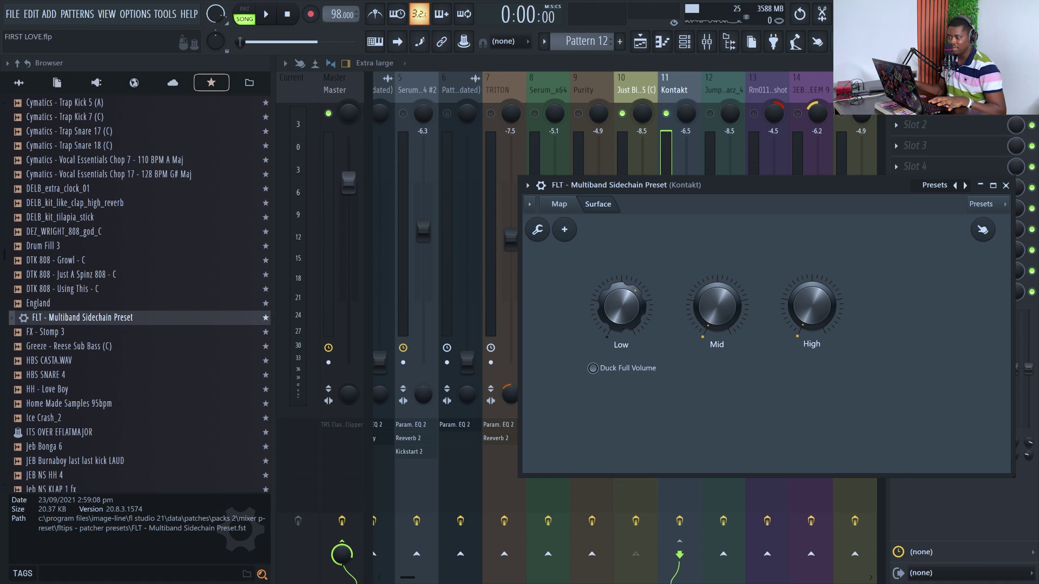
key("space")
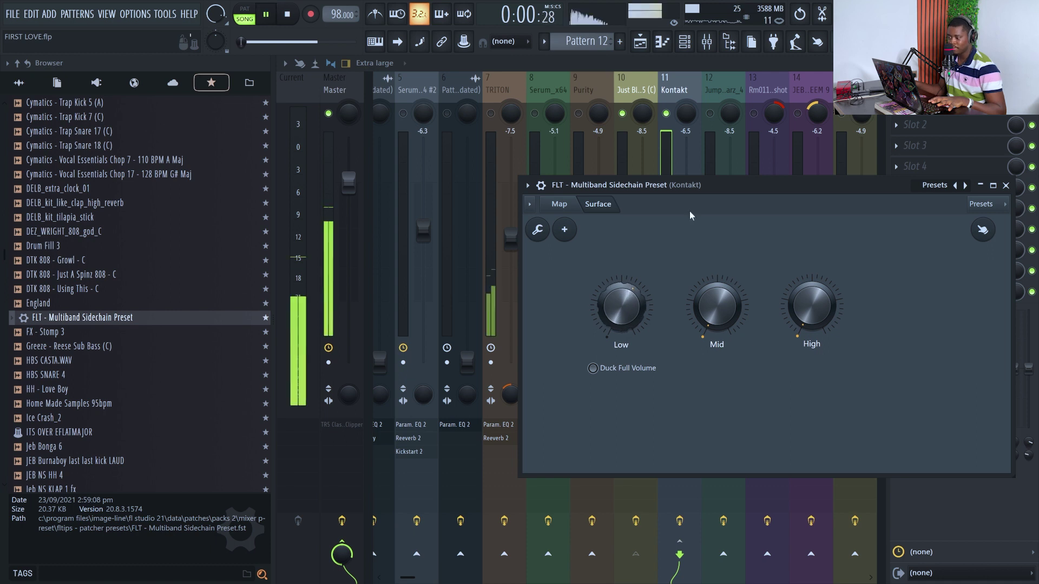
Place the multiband sidechain window clear of the kick and Kontakt meters and replay the song to compare their levels.
left_click_drag(702, 186, 943, 198)
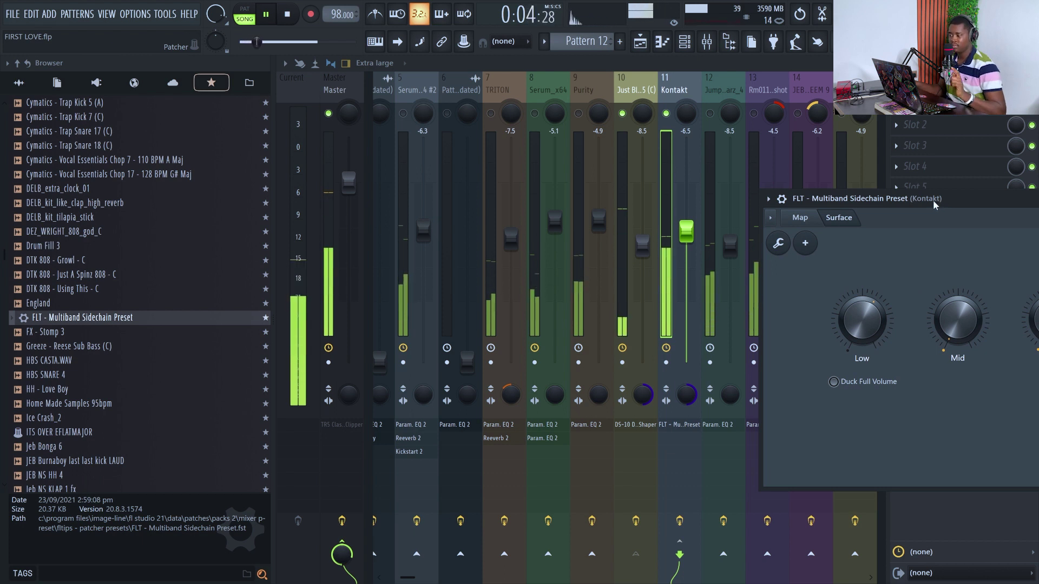
key("space")
left_click_drag(933, 200, 665, 163)
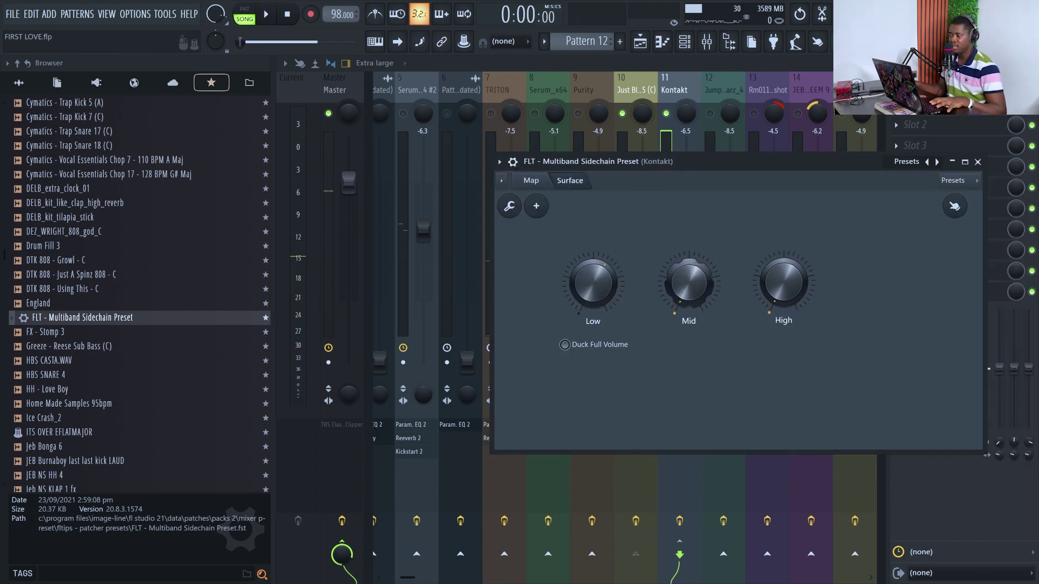
key("space")
left_click_drag(683, 173, 924, 170)
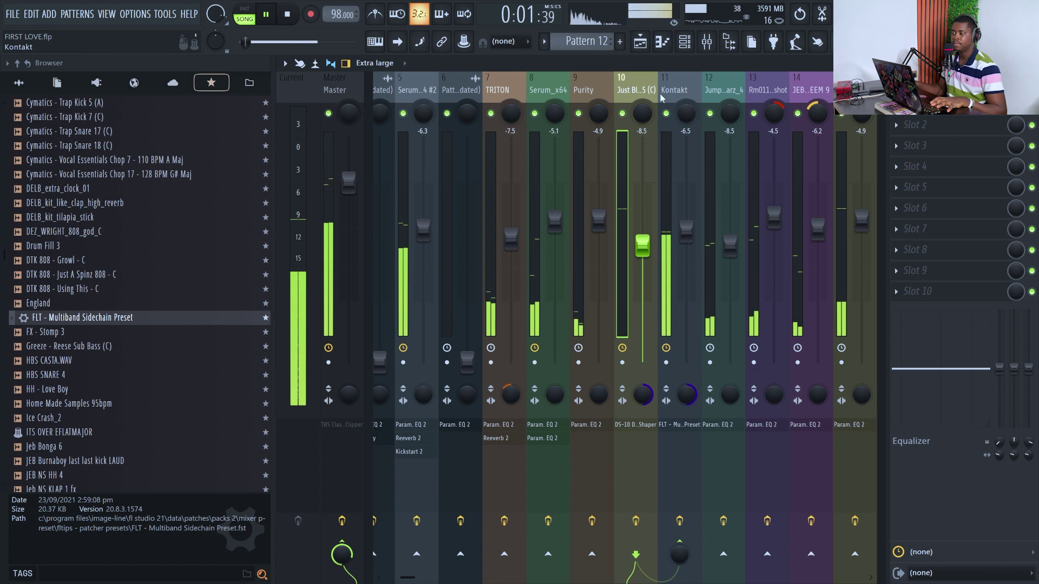
left_click(692, 90)
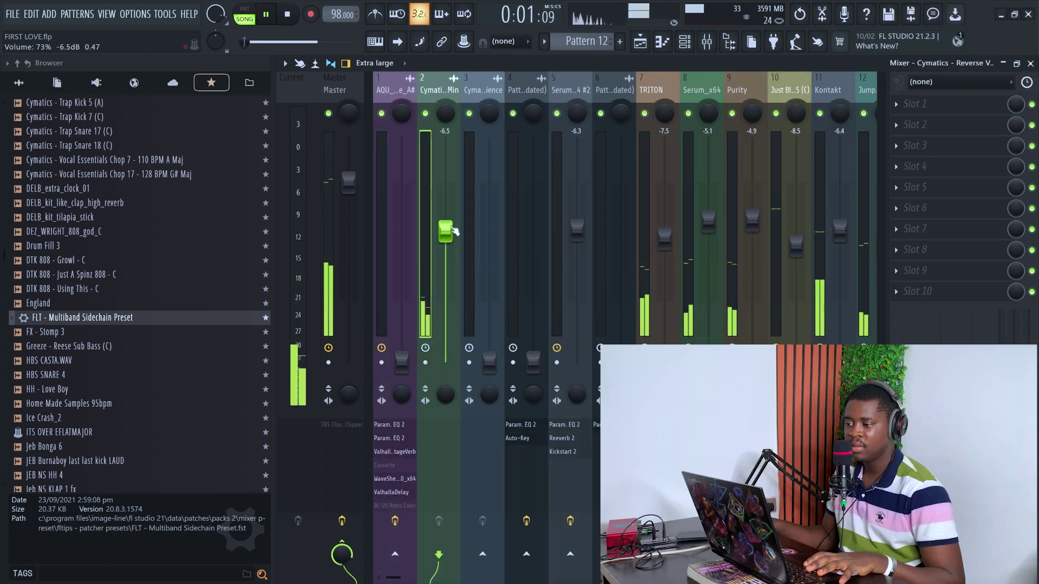
Balance the Cymatics - Reverse sample on mixer track 2 against the playing mix, settling its level at -7.7 dB.
left_click_drag(454, 230, 454, 244)
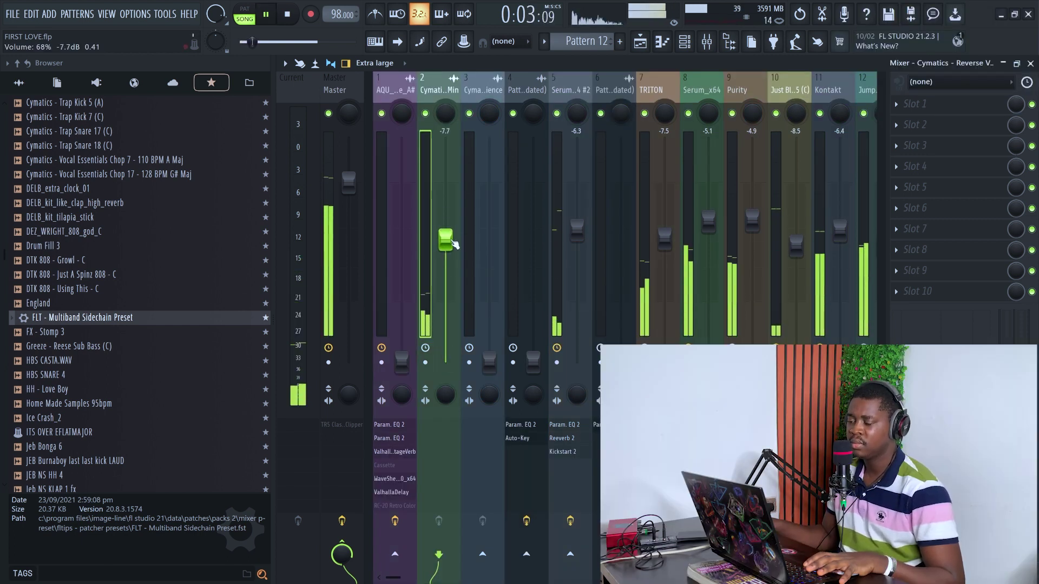
key("space")
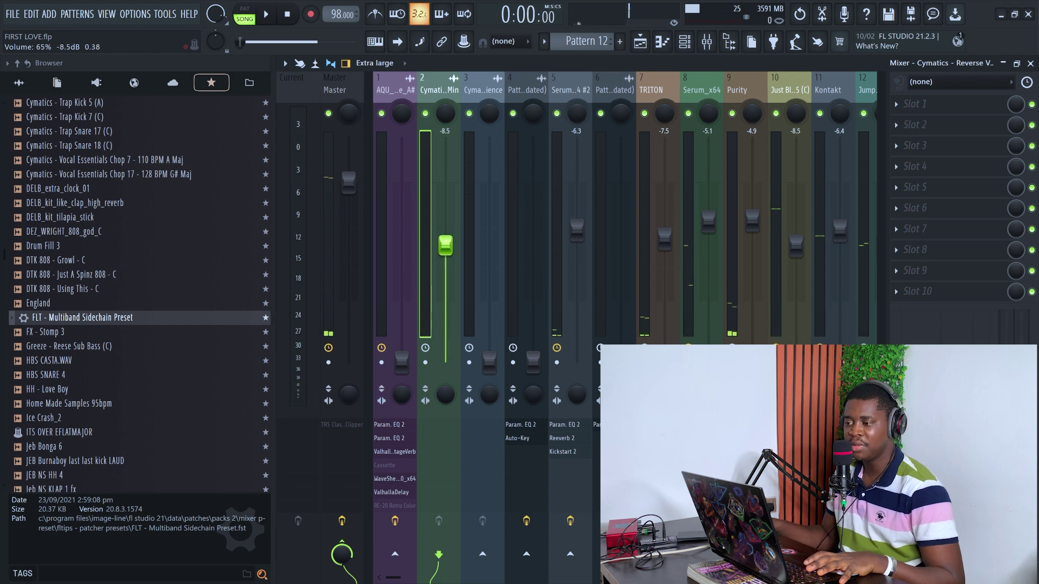
left_click_drag(445, 245, 445, 231)
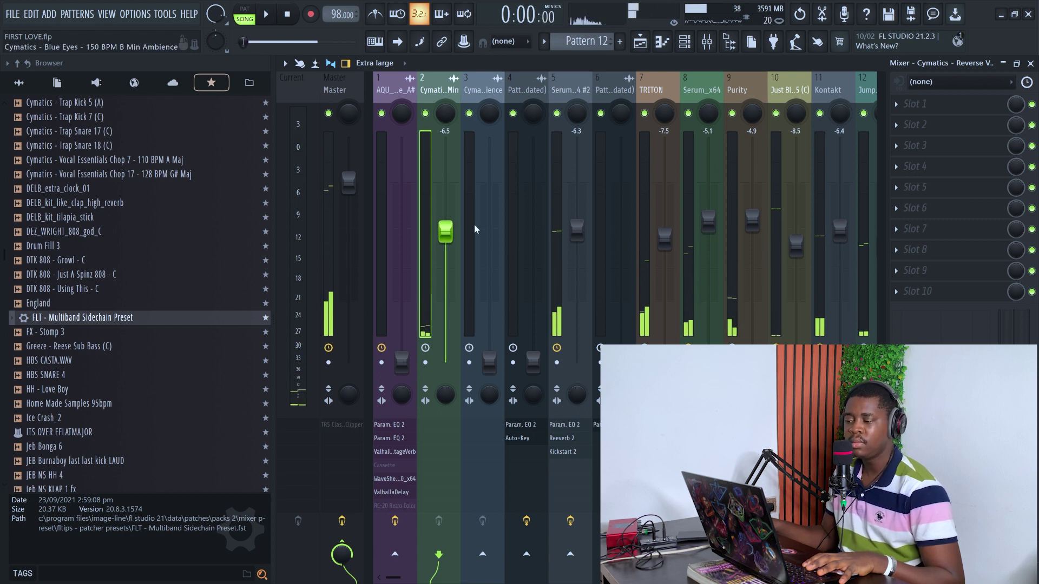
key("space")
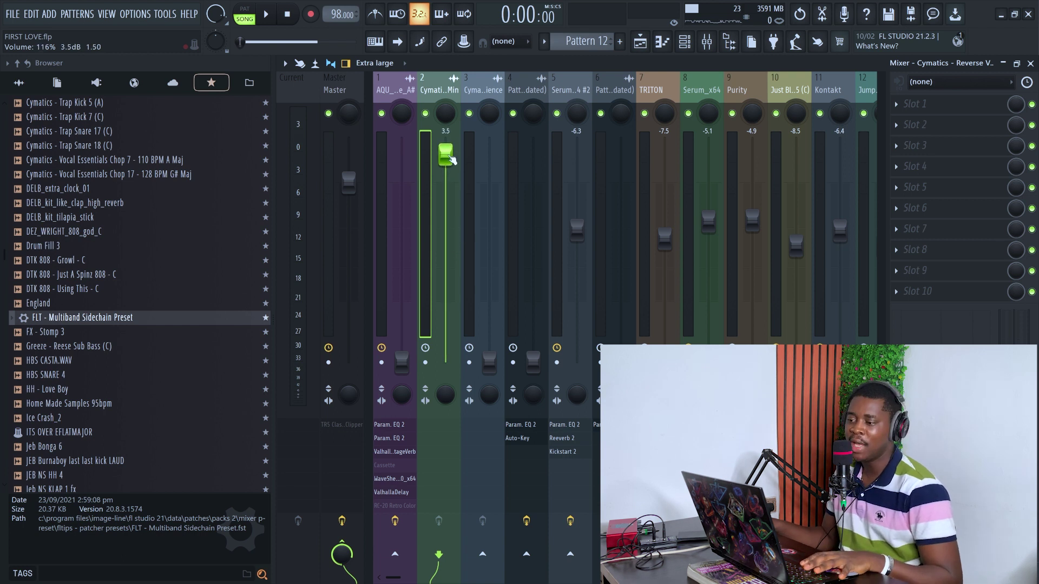
left_click_drag(452, 160, 448, 276)
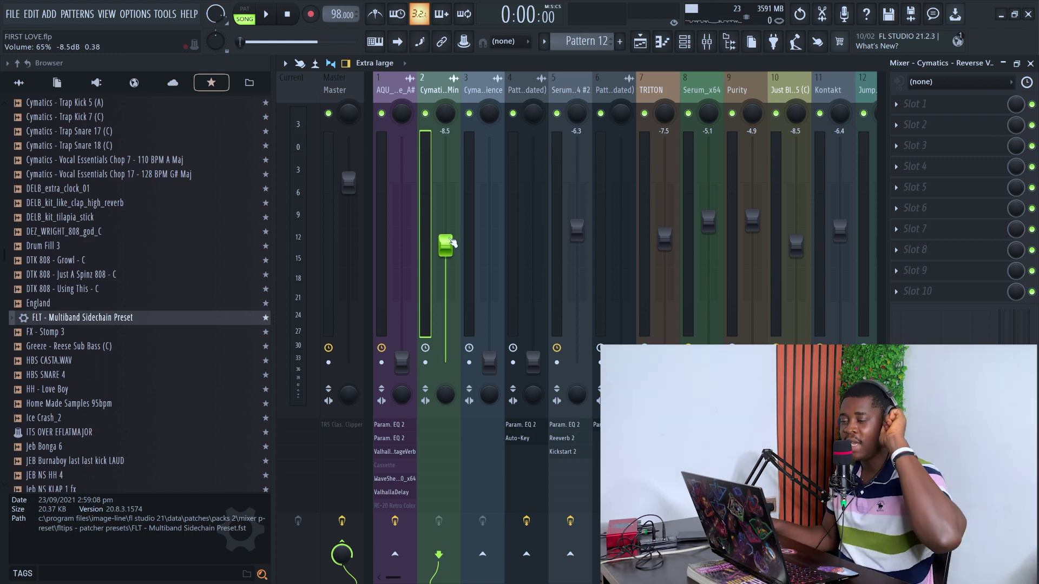
mouse_move(451, 242)
left_mouse_down()
mouse_move(452, 274)
mouse_move(452, 236)
left_mouse_up()
key("space")
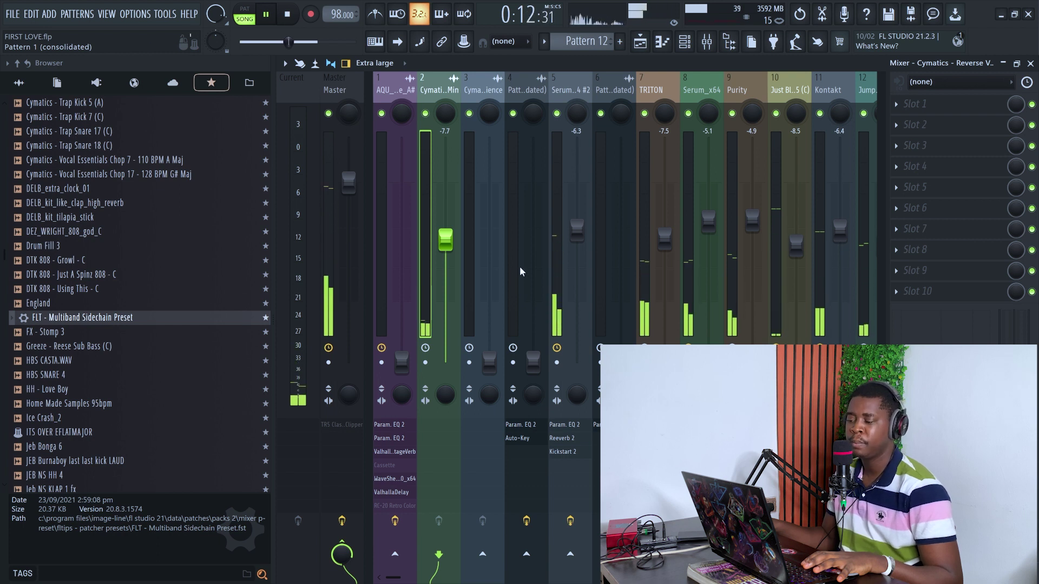
Bring the Cymatics - Blue Eyes ambience track to about -5.9 dB and add Fruity Parametric EQ 2 in its first effect slot.
left_click(481, 88)
key("space")
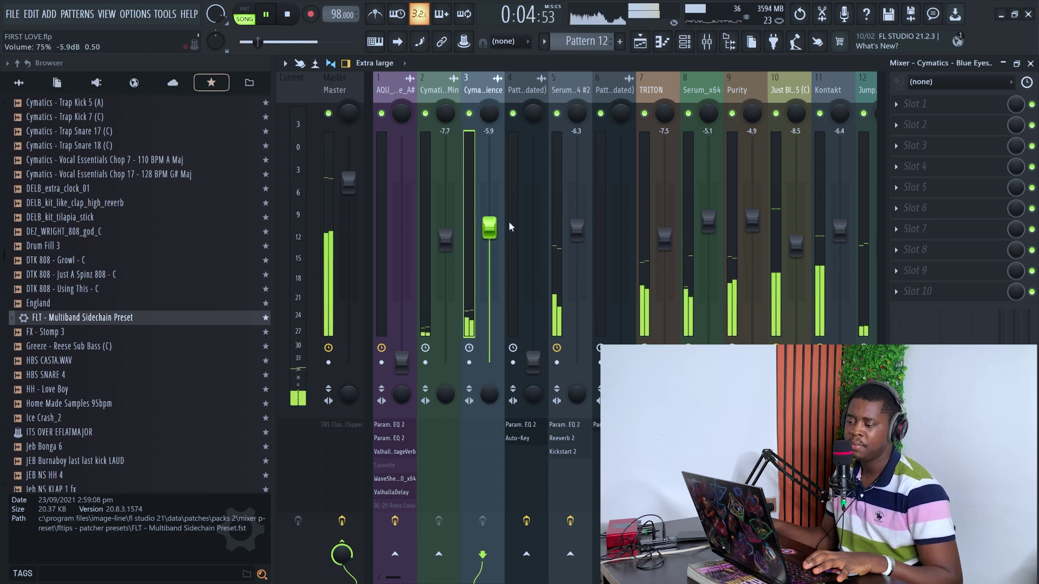
key("space")
left_click(915, 103)
mouse_move(544, 36)
mouse_move(488, 60)
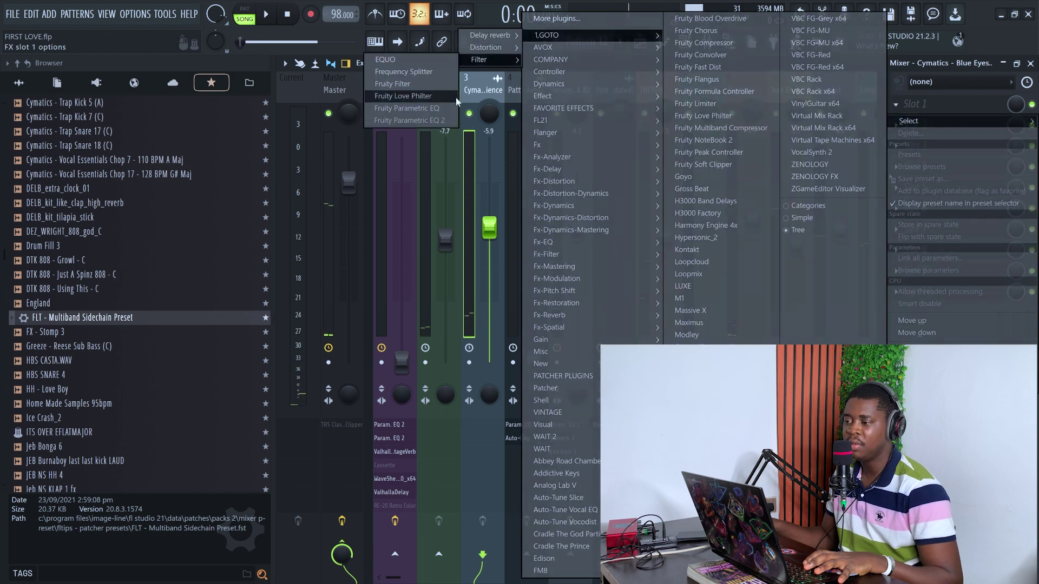
left_click(414, 121)
key("space")
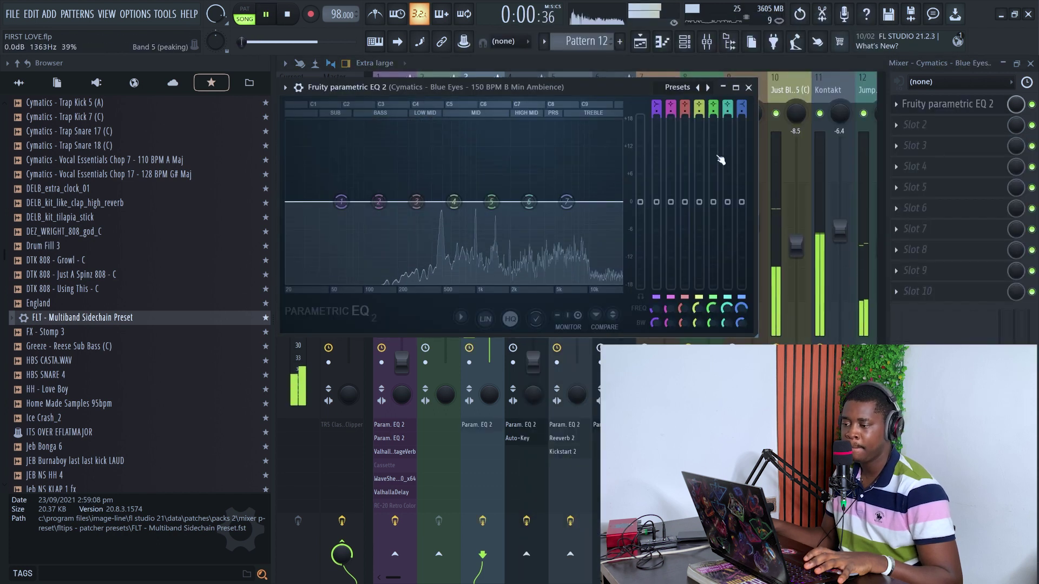
Apply the 20Hz + 18kHz cut preset to the ambience EQ and raise its low cut to just above 200 Hz.
right_click(708, 87)
left_click(747, 153)
key("space")
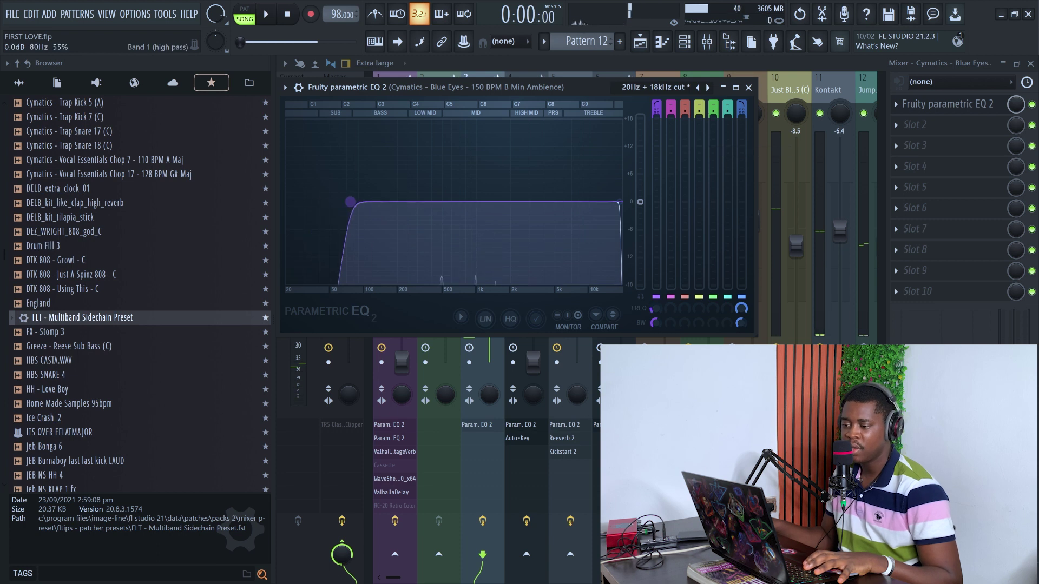
key("space")
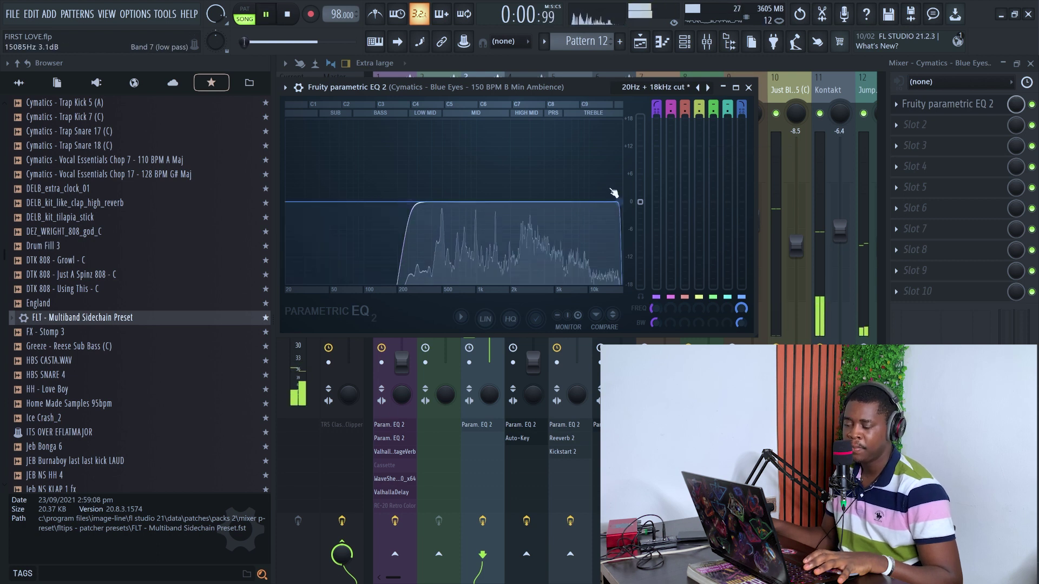
Close the ambience EQ and set the Cymatics - Blue Eyes ambience track's level to -5.5 dB.
left_click(748, 87)
left_click_drag(489, 228, 489, 224)
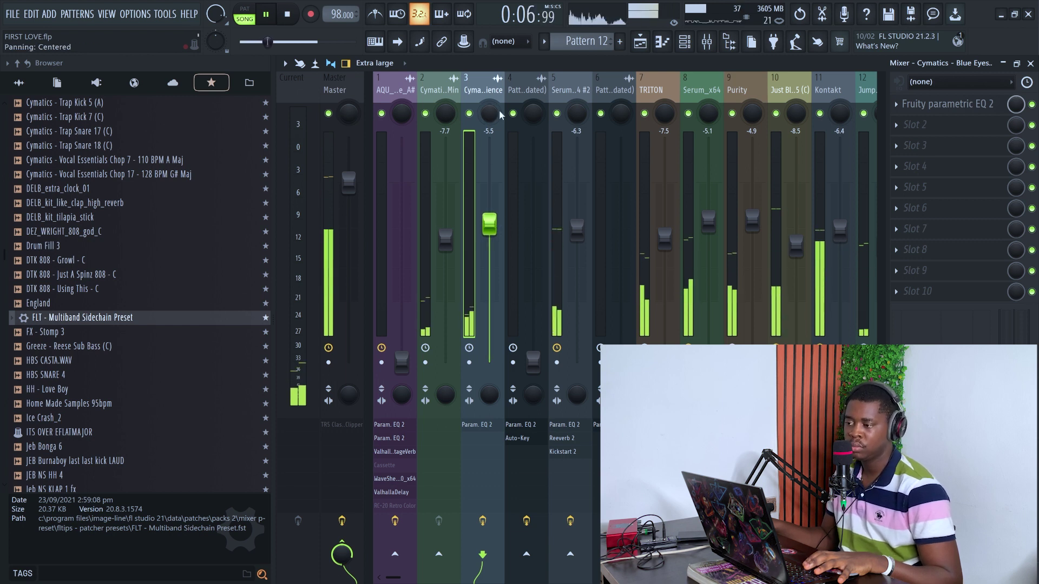
key("space")
Select the AQU vocal hook track and look through the presets in the Just Bleu - Azure Mixer Preset folder.
left_click(391, 102)
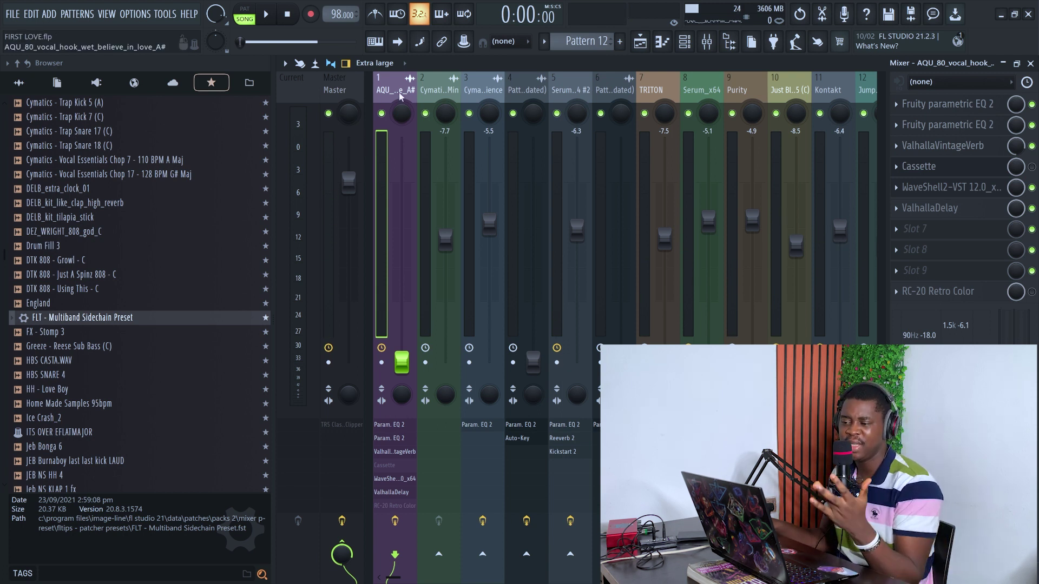
scroll(153, 139, "up", 4)
left_click(173, 82)
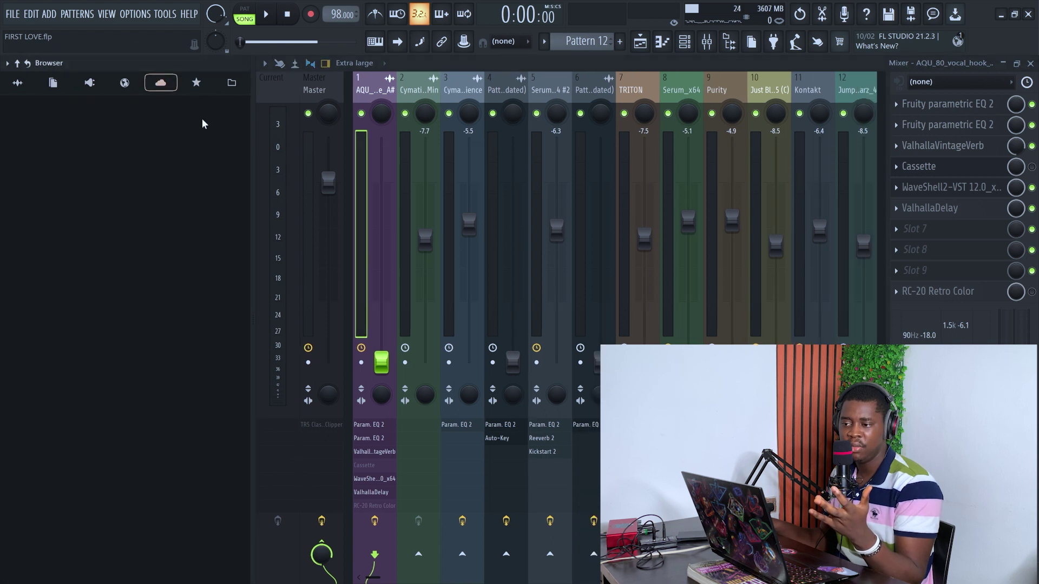
left_click(232, 82)
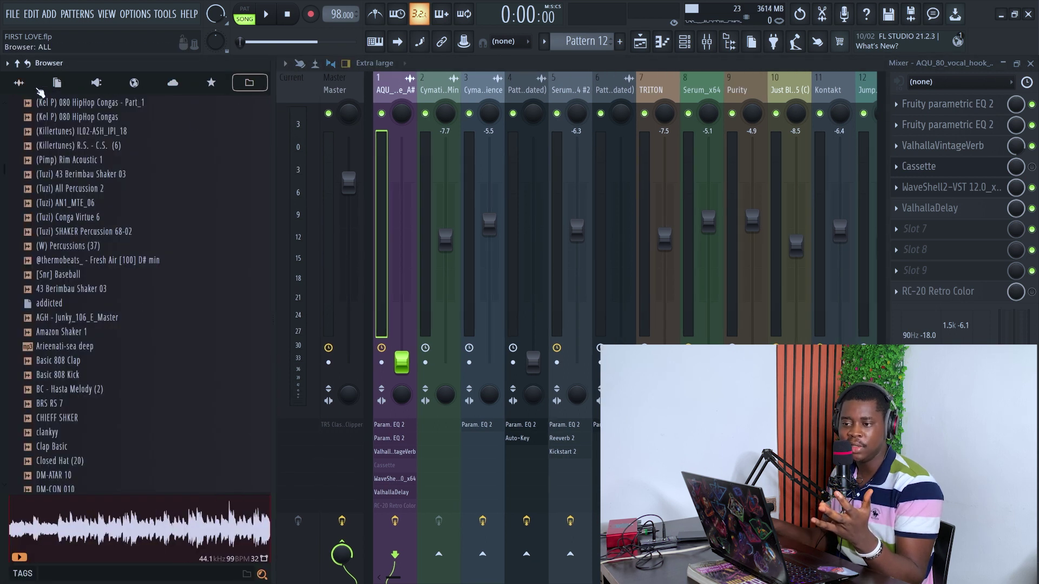
left_click(19, 83)
scroll(179, 241, "up", 5)
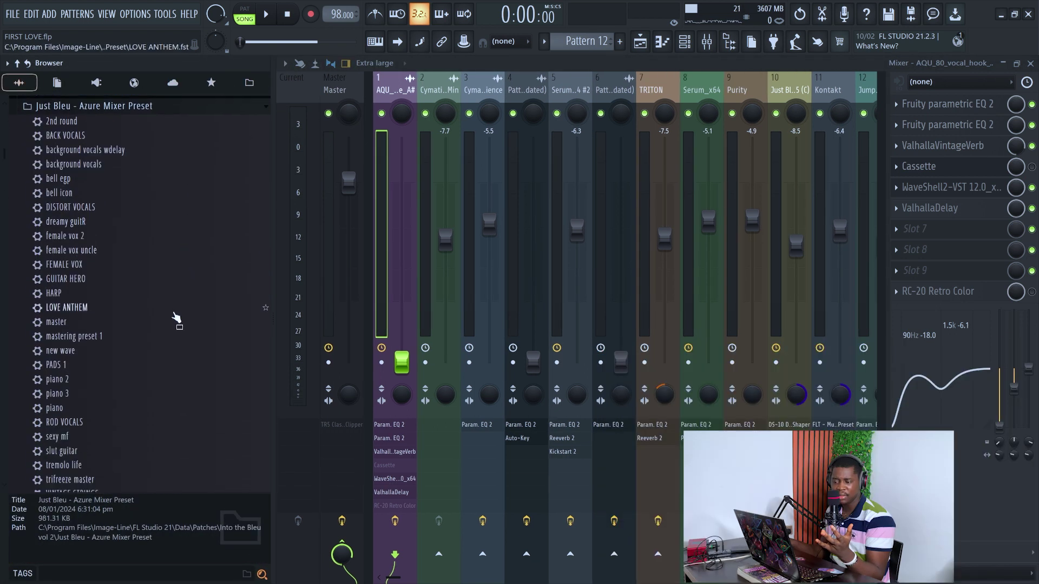
scroll(177, 318, "down", 4)
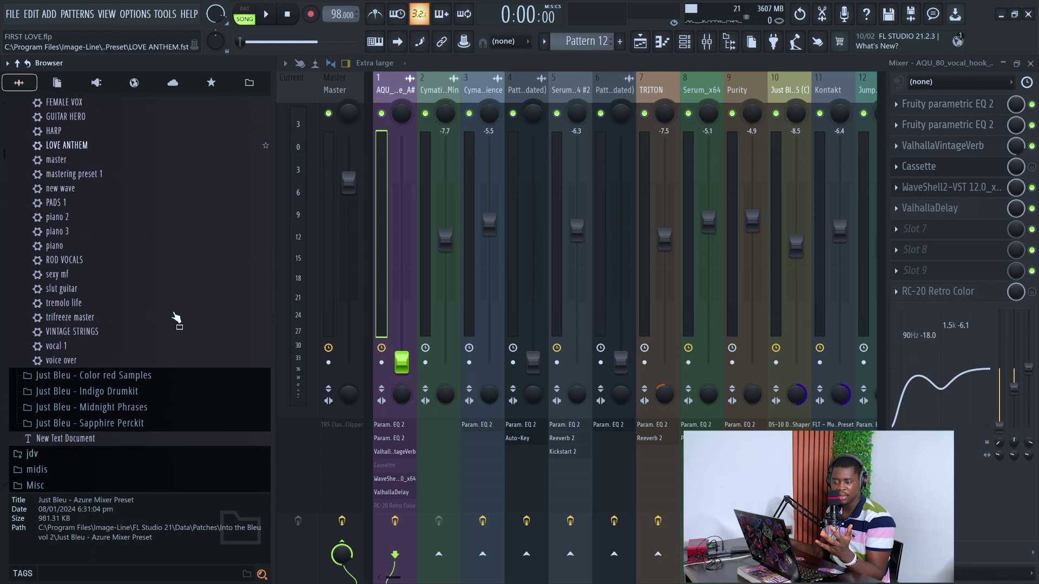
scroll(176, 317, "down", 1)
left_click(104, 249)
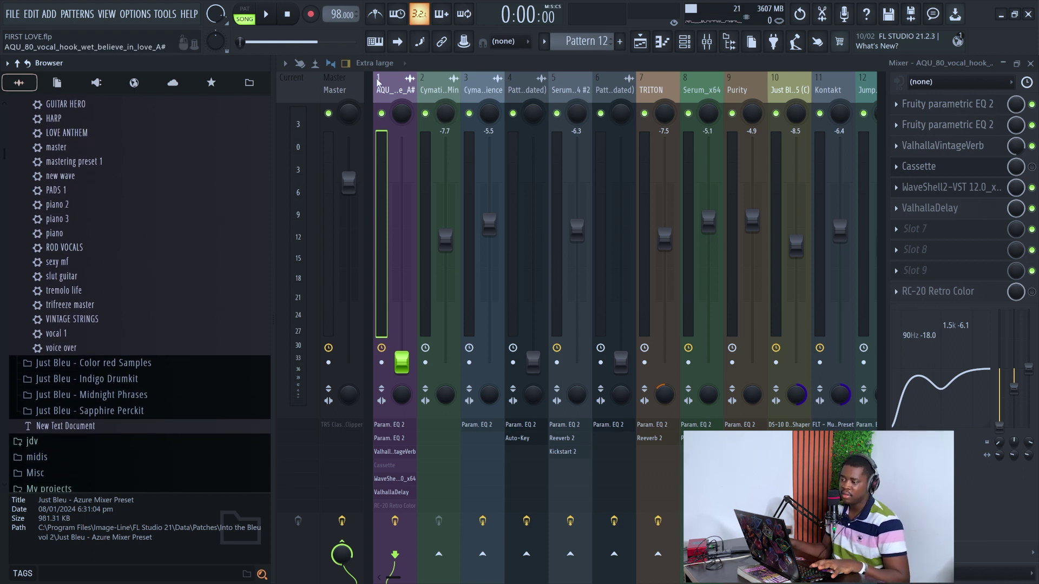
Play the song and bring the AQU vocal hook track up in the mix to -9.3 dB.
key("space")
left_click_drag(403, 361, 402, 246)
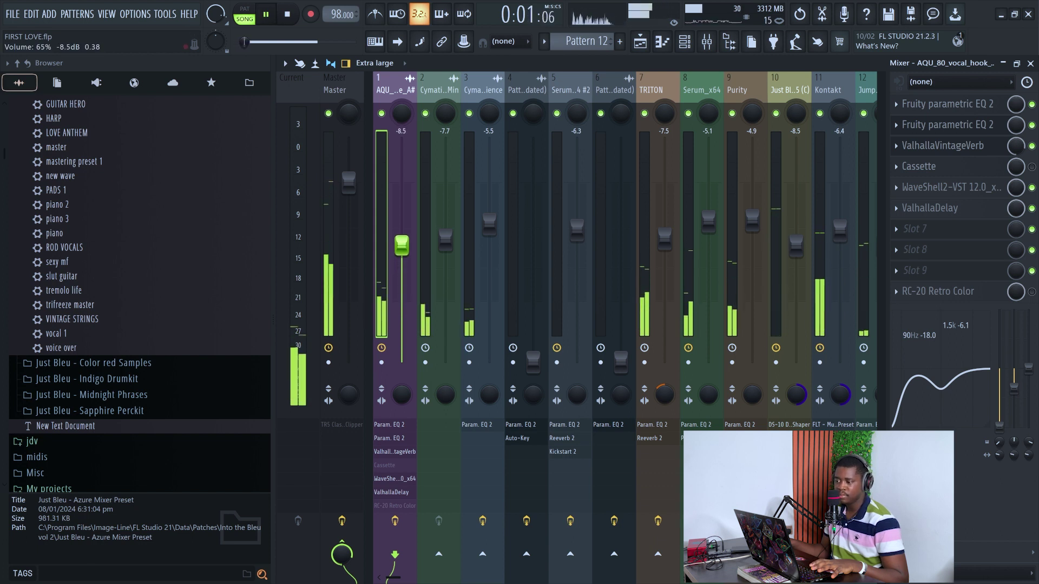
left_click_drag(401, 246, 402, 246)
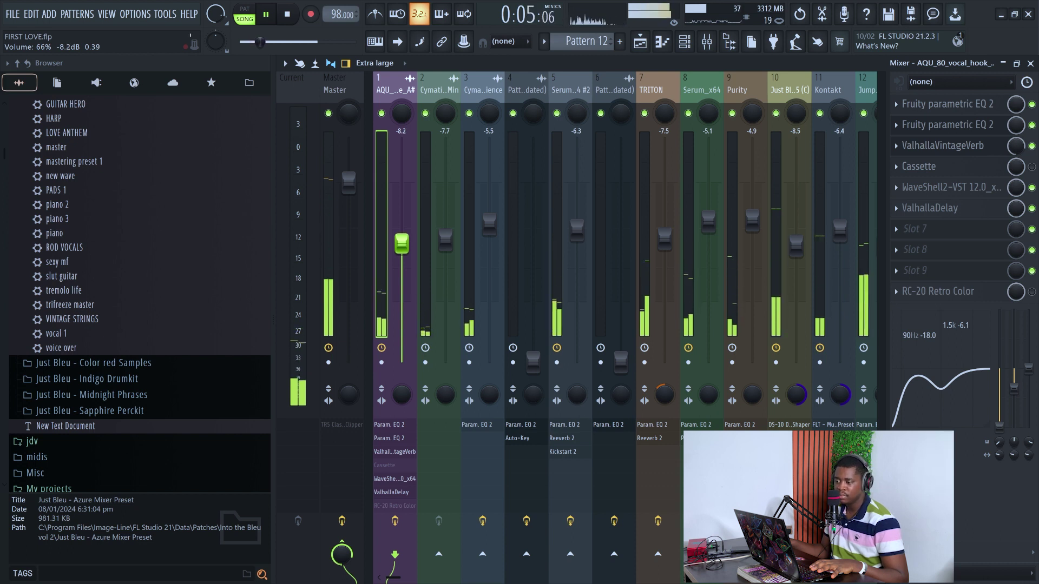
left_click_drag(402, 245, 402, 250)
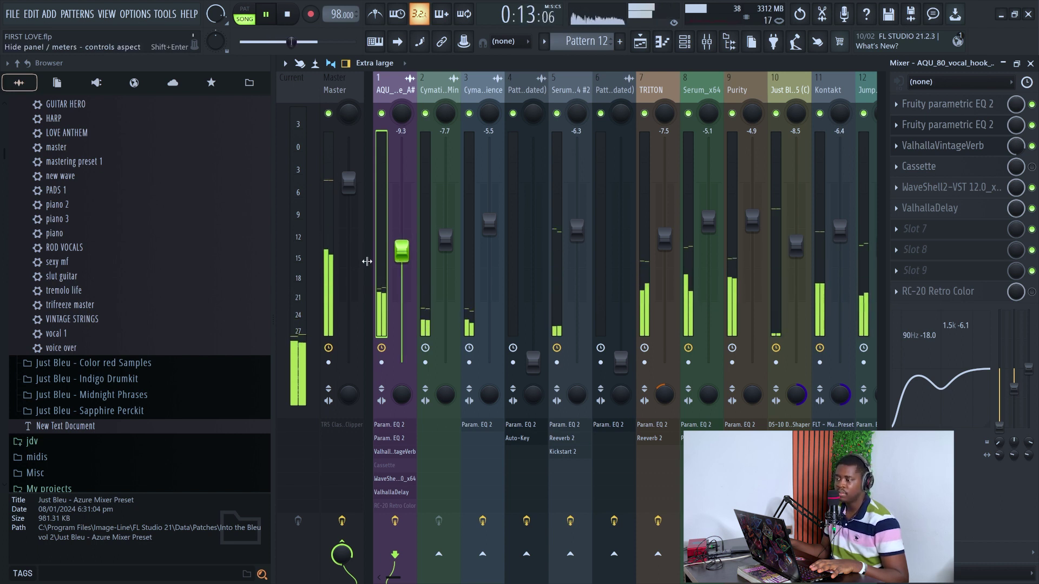
key("space")
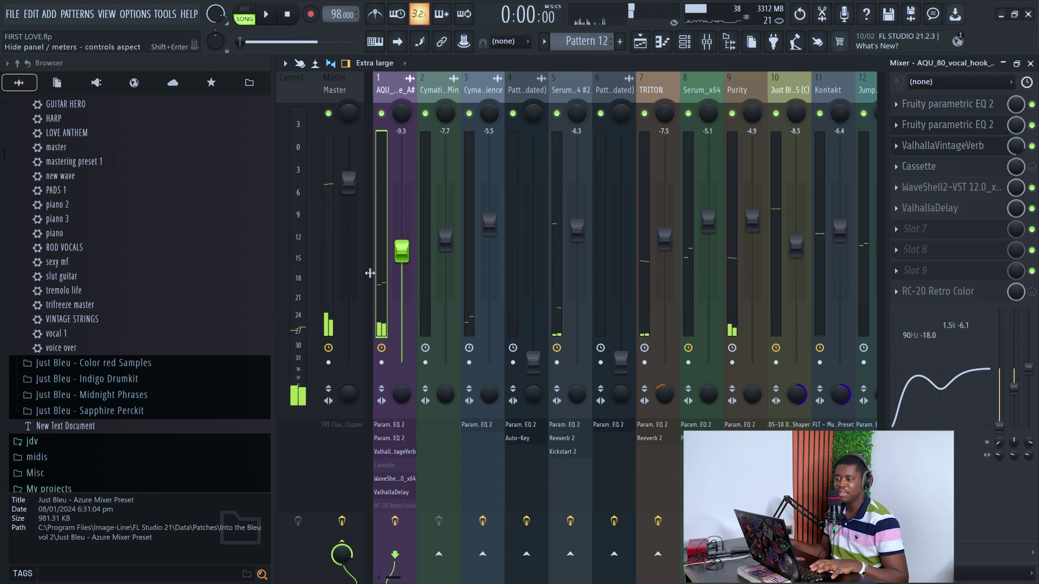
Select the Master track, enable its TR5 Classic Clipper and open the plugin.
left_click(346, 101)
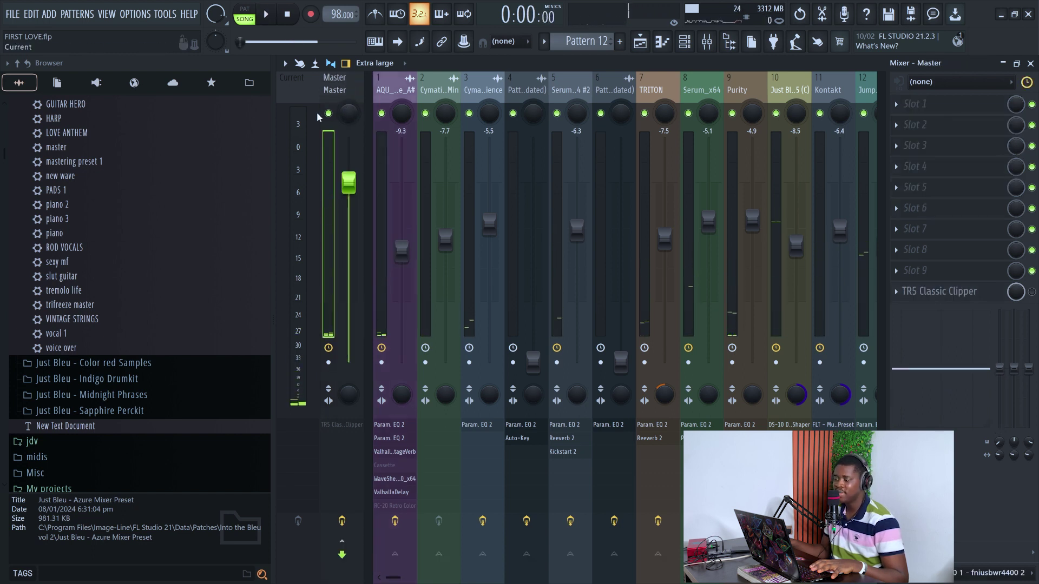
left_click(439, 90)
left_click_drag(492, 98, 213, 170)
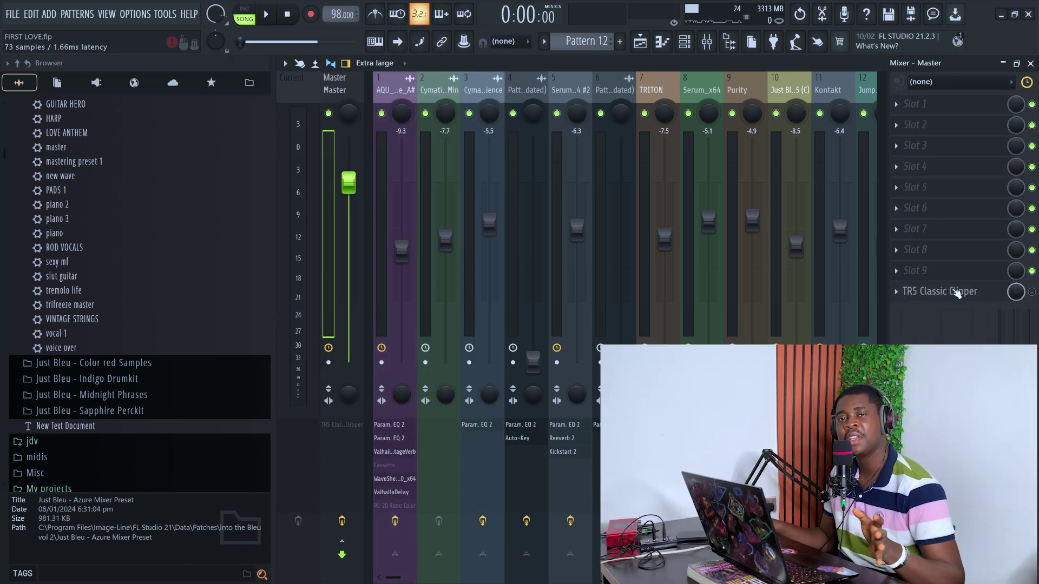
left_click(957, 293)
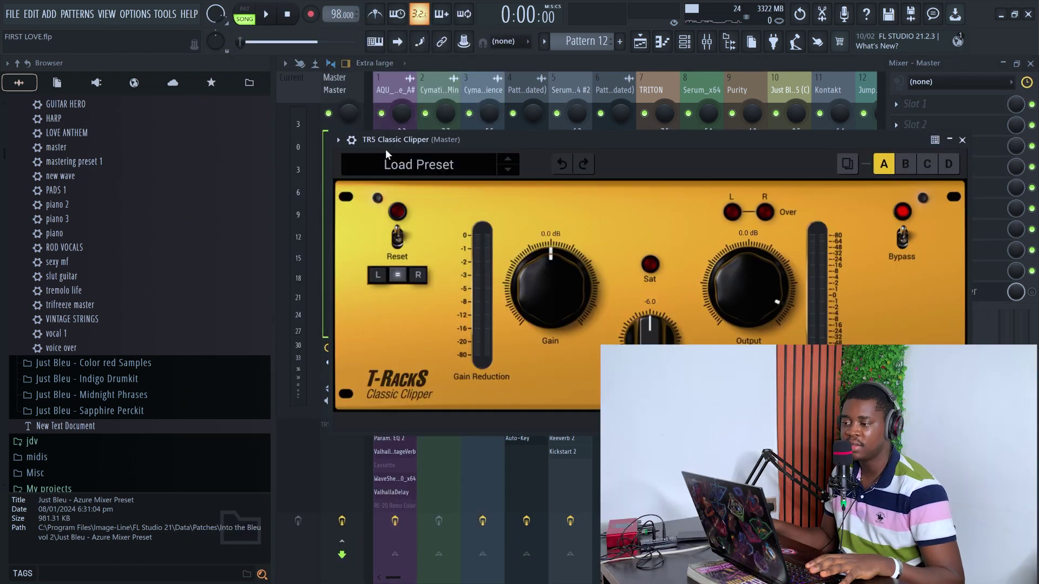
left_click_drag(606, 147, 541, 129)
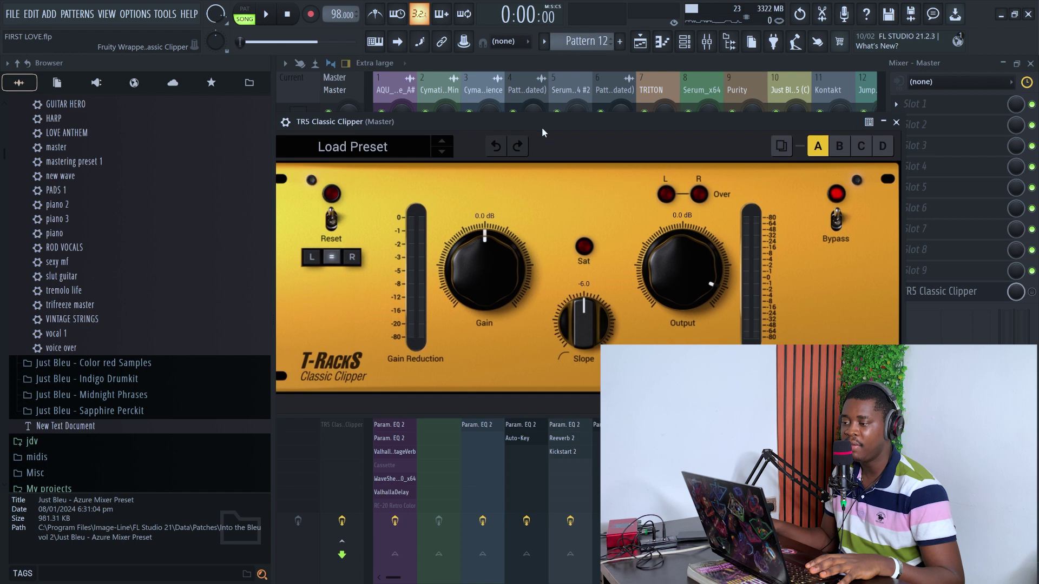
left_click(1033, 294)
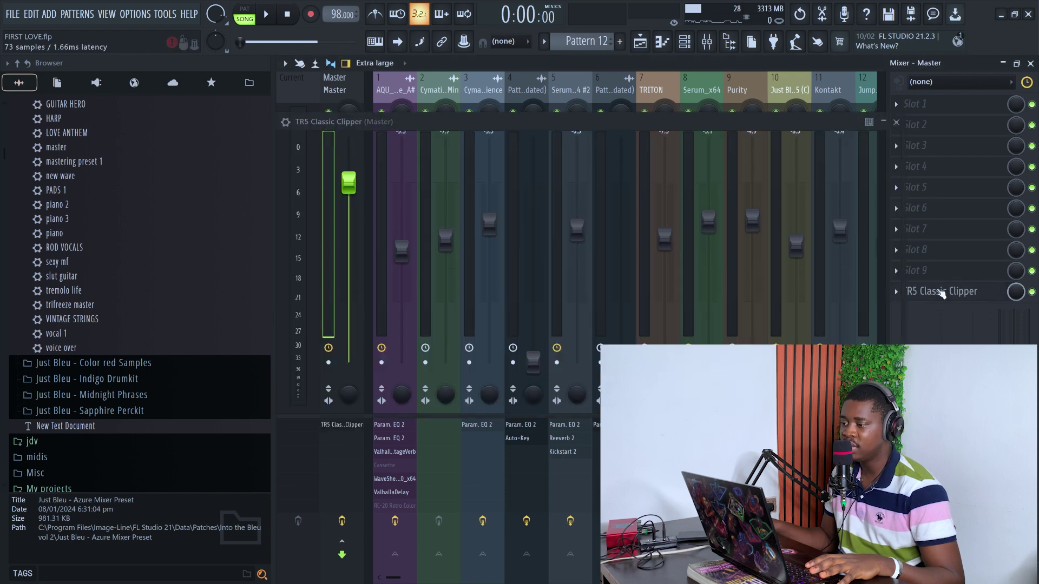
left_click(942, 294)
Play the mix through the master's TR5 Classic Clipper and load the +6 DB Soft Clip preset.
key("space")
left_click_drag(508, 137, 645, 99)
key("space")
left_click(541, 123)
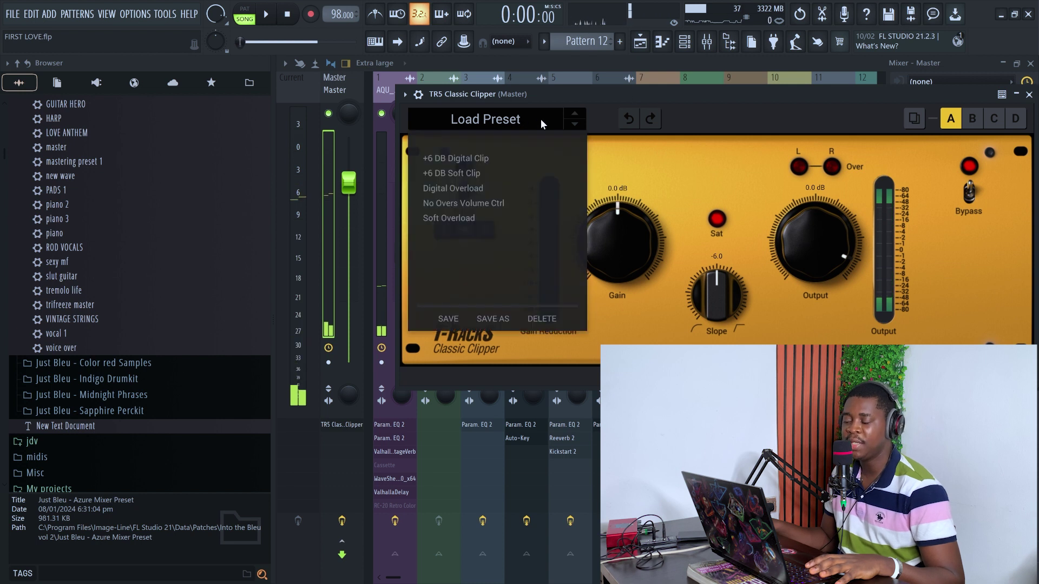
left_click(467, 175)
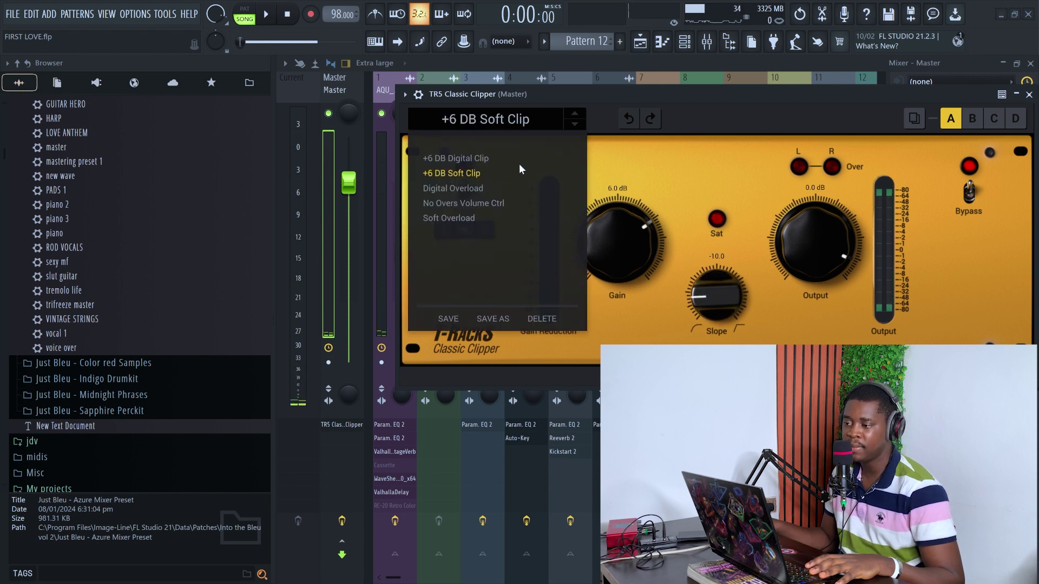
left_click(683, 101)
Replay the song with the soft clip preset active and check the clipper and master meters.
left_click(269, 16)
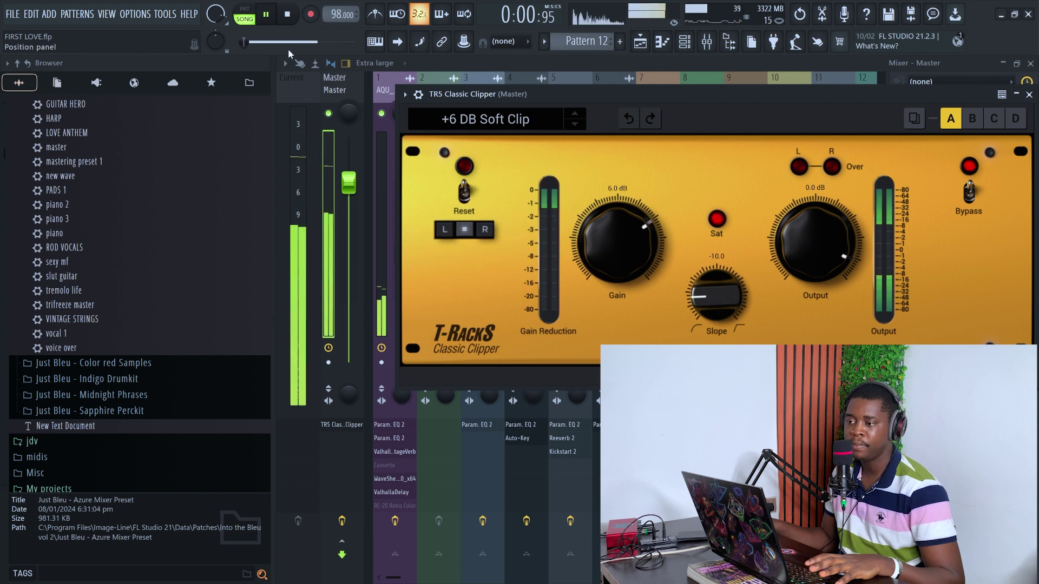
left_click_drag(929, 101, 869, 74)
key("space")
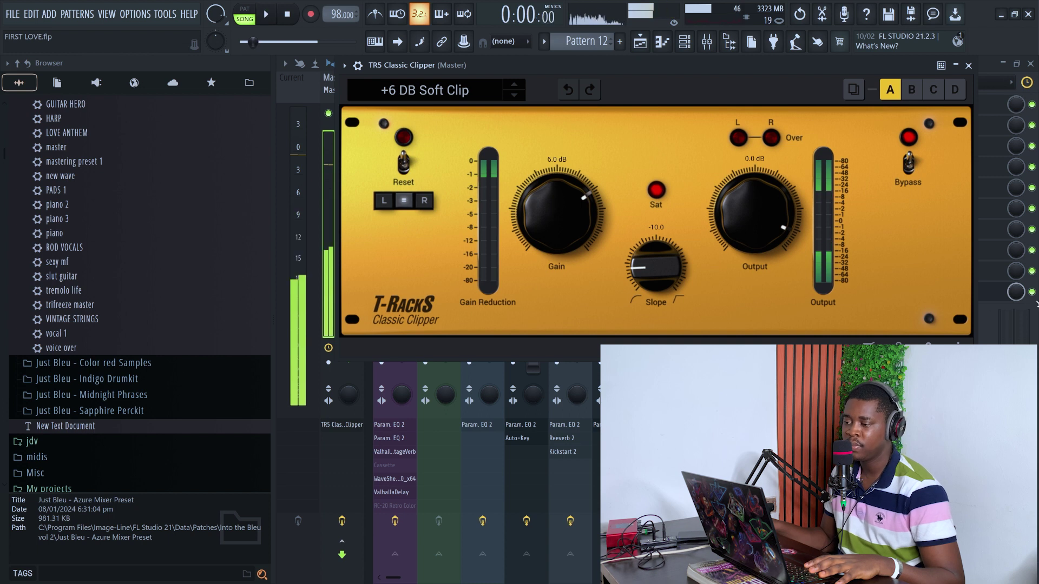
Compare the song playing with the master's TR5 Classic Clipper switched off and back on, and reopen the plugin.
left_click(1033, 294)
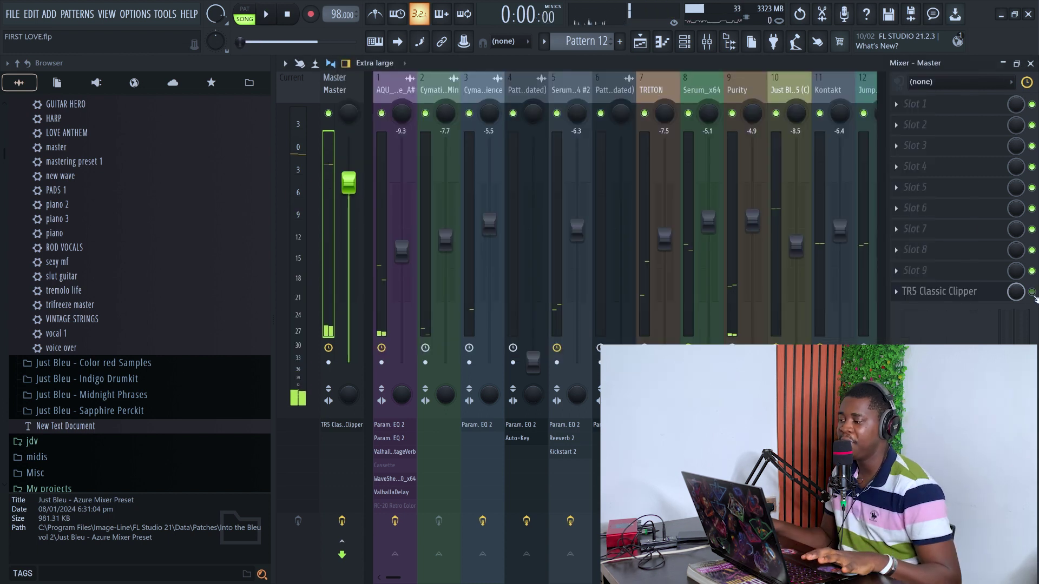
key("space")
left_click(1032, 292)
key("space")
left_click(983, 295)
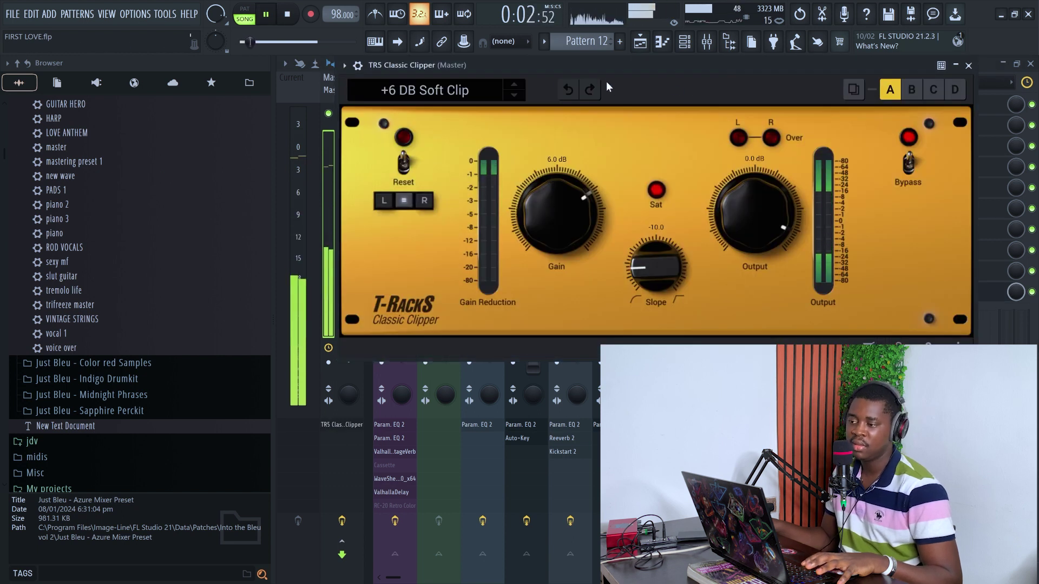
Raise the TR5 Classic Clipper's gain to 9.0 dB and replay the song to judge the louder master.
left_click_drag(622, 73, 671, 80)
key("space")
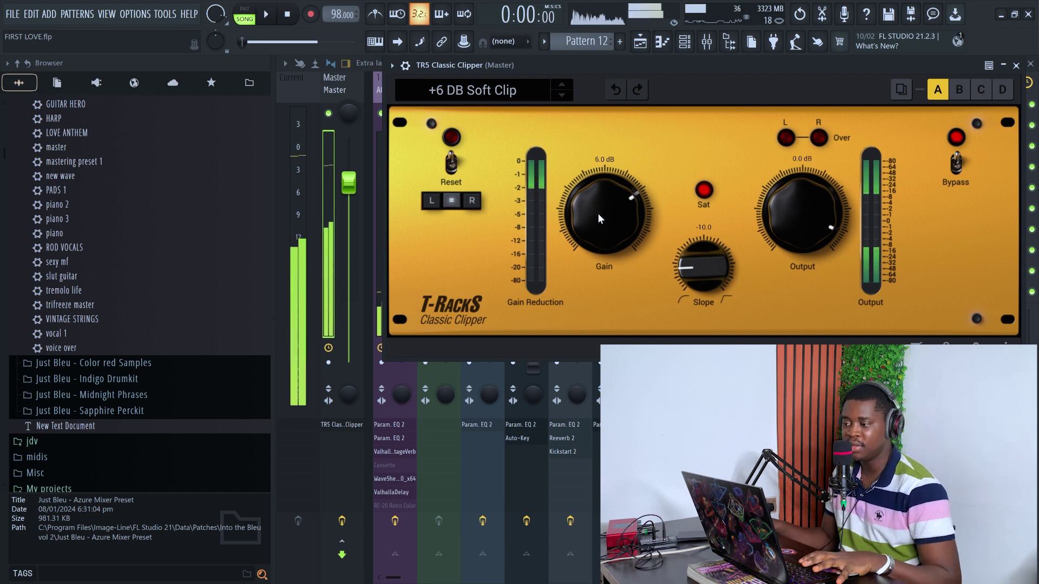
left_click_drag(599, 214, 601, 197)
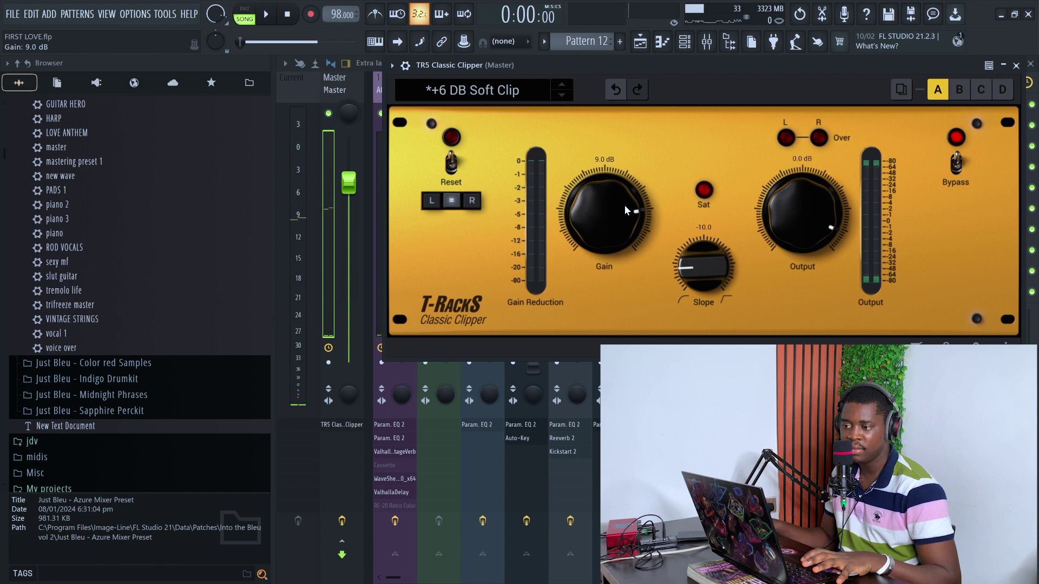
key("space")
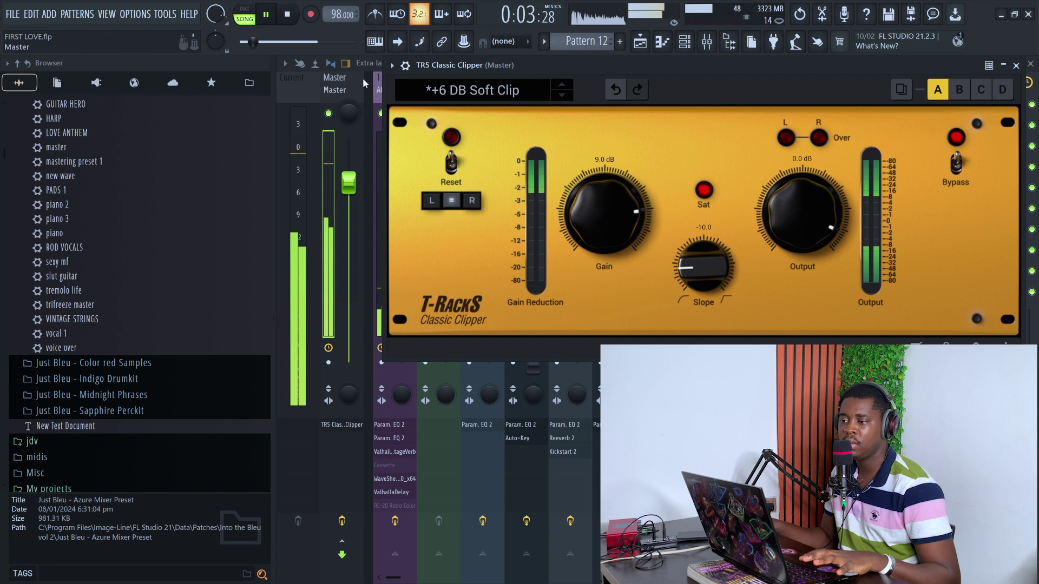
left_click(297, 20)
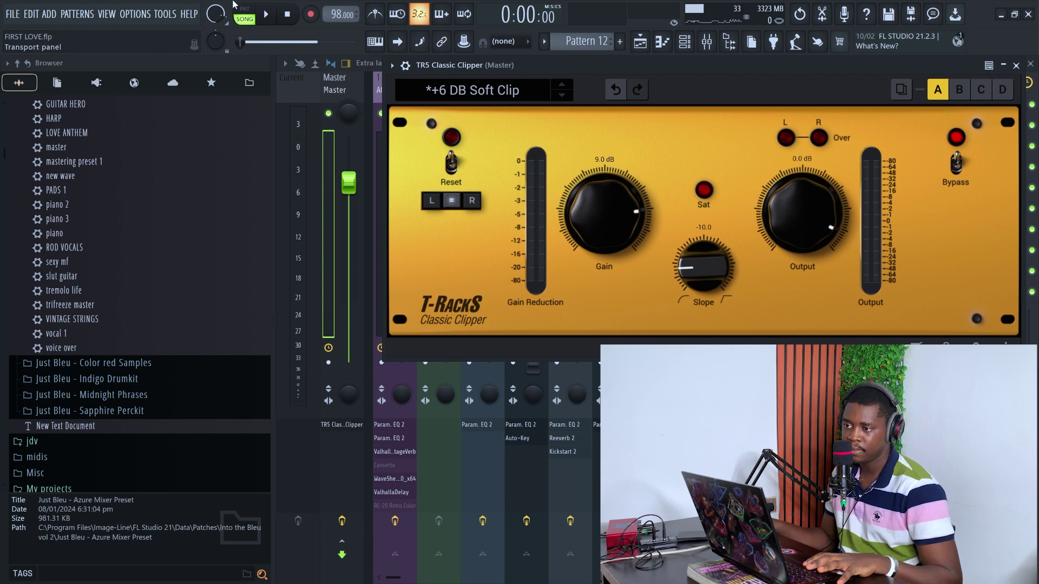
Set the clipper's gain to 8.2 dB during playback, and close the clipper, the mixer and the ValhallaVintageVerb window.
key("space")
left_click_drag(585, 207, 586, 214)
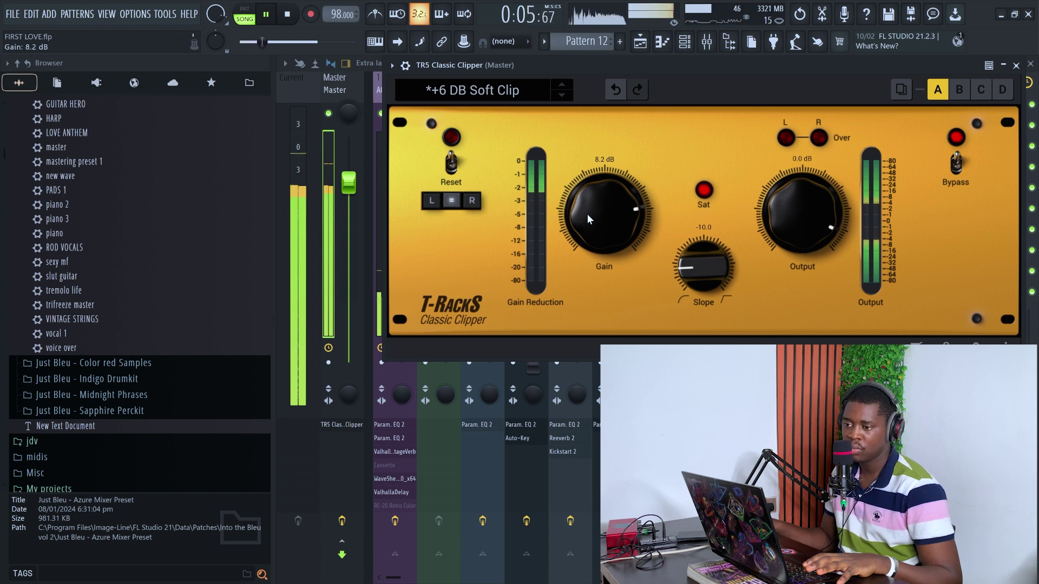
left_click(1016, 66)
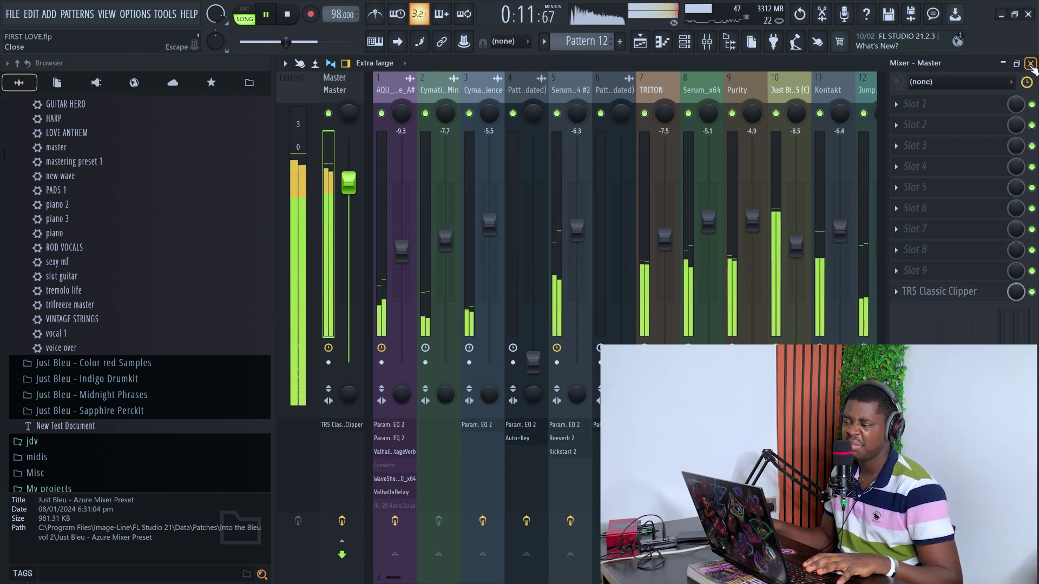
left_click(1031, 63)
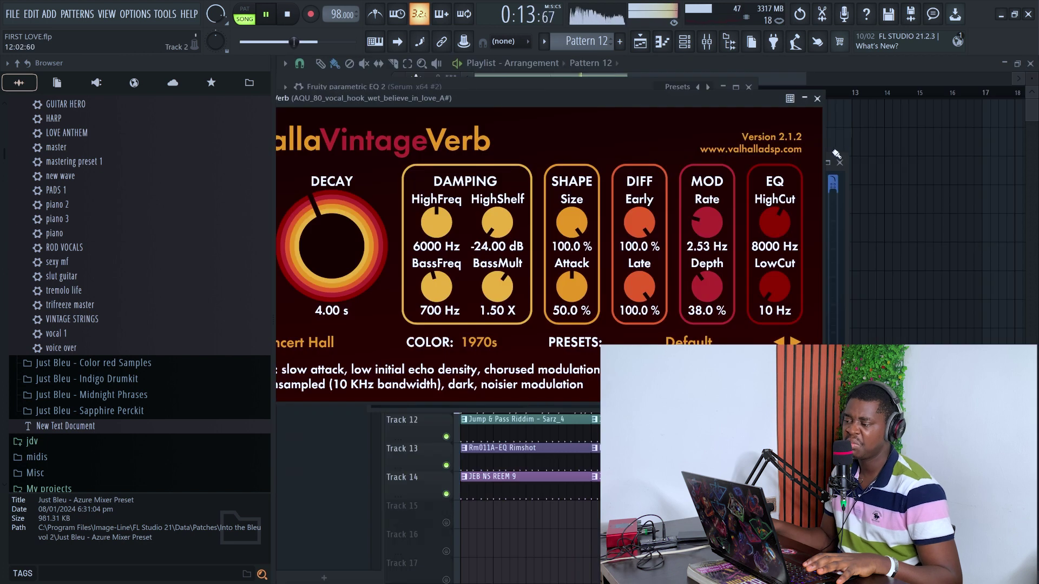
left_click(817, 98)
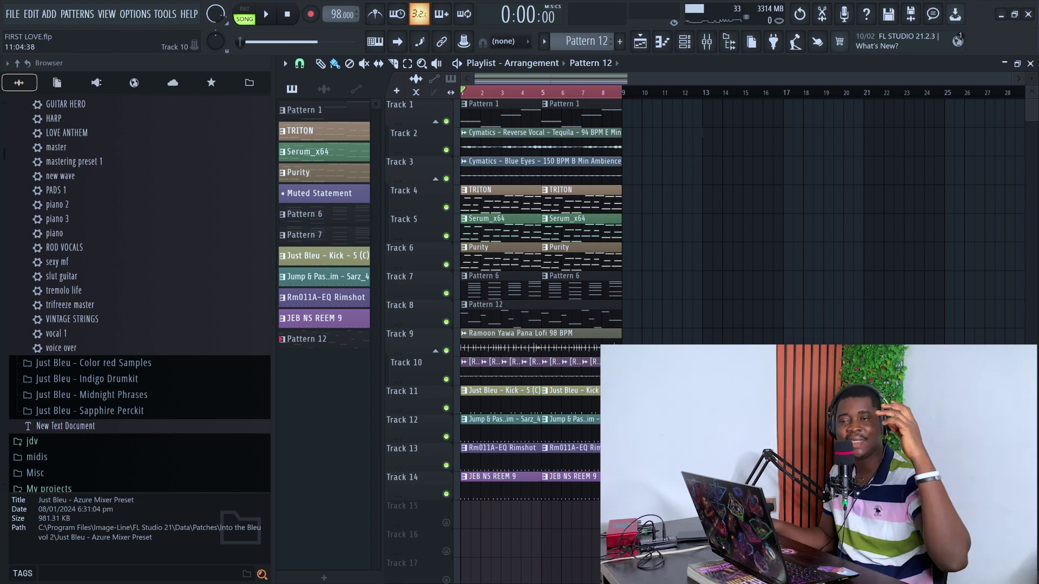
left_click(648, 43)
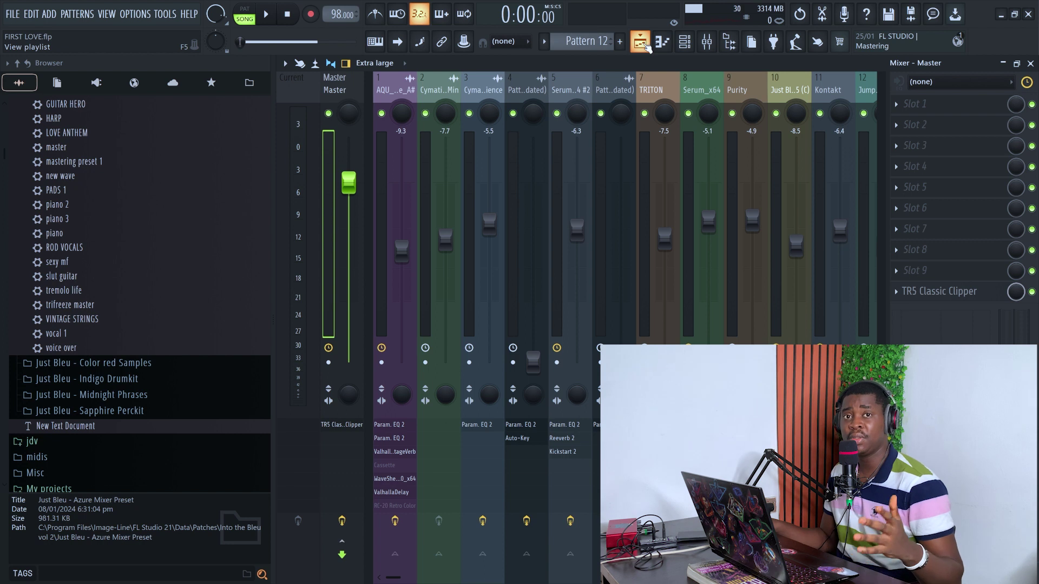
left_click(647, 43)
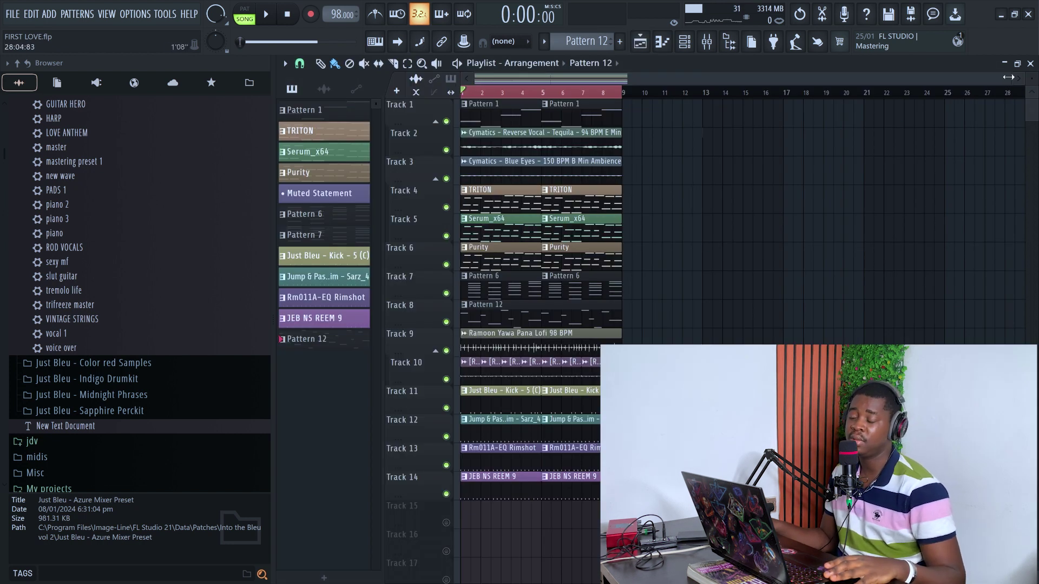
left_click_drag(1009, 77, 944, 76)
Look through the browser's starred samples and presets for the FLT - Multiband Sidechain Preset.
scroll(151, 276, "up", 6)
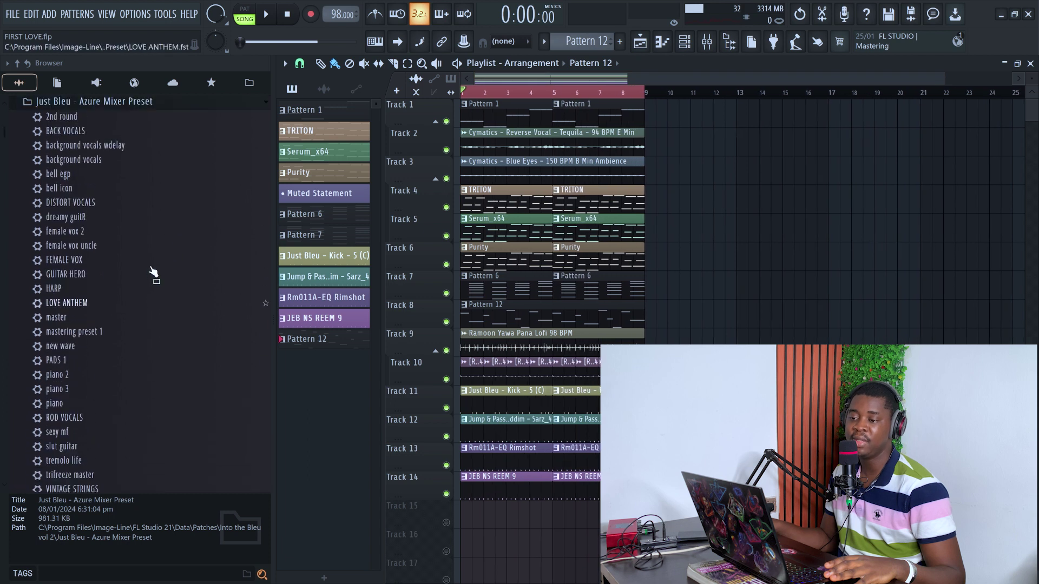
left_click(215, 84)
scroll(203, 273, "up", 12)
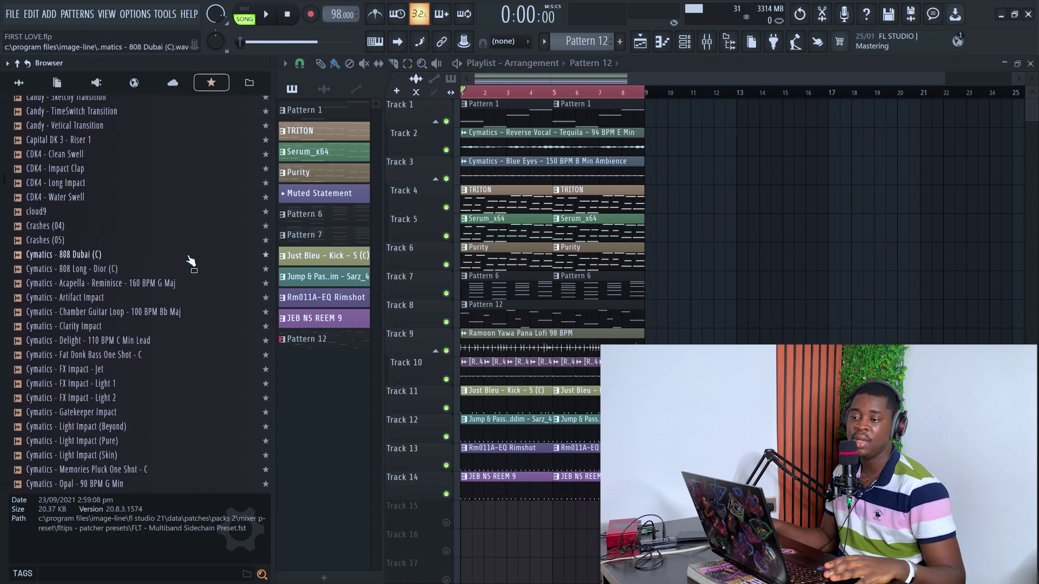
scroll(163, 295, "up", 2)
scroll(119, 295, "up", 5)
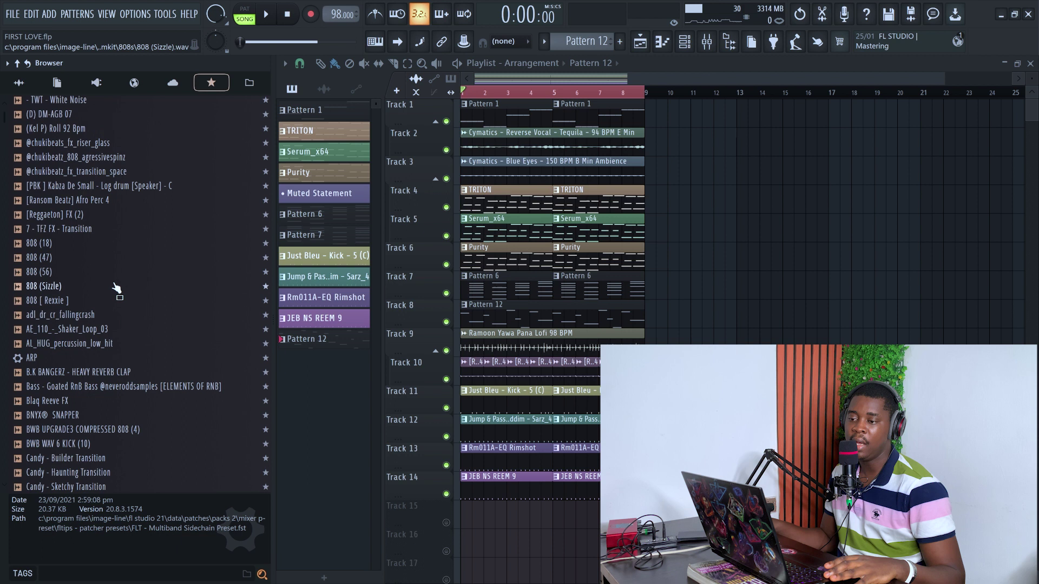
scroll(128, 296, "down", 20)
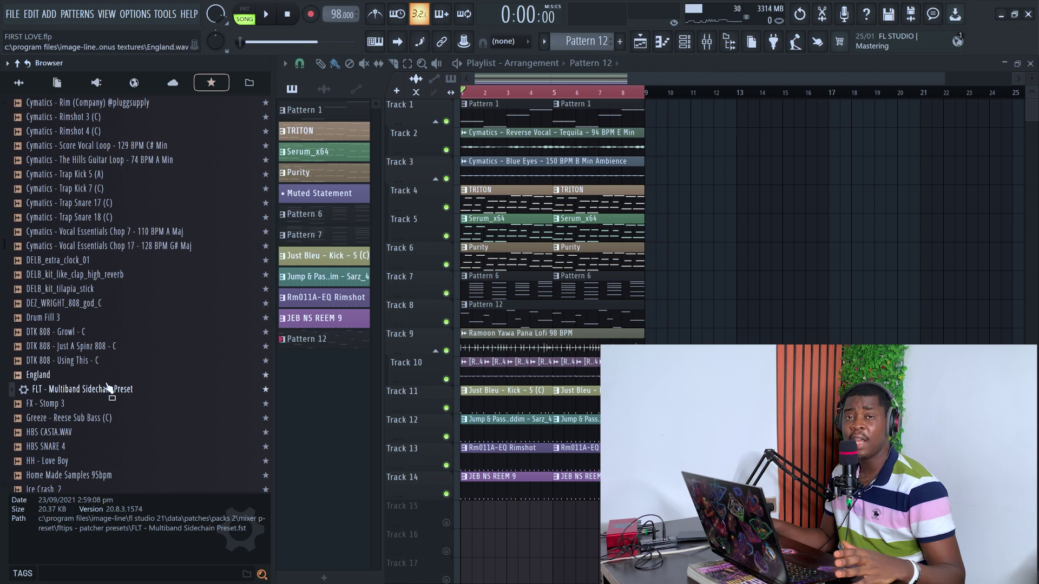
scroll(712, 295, "up", 2)
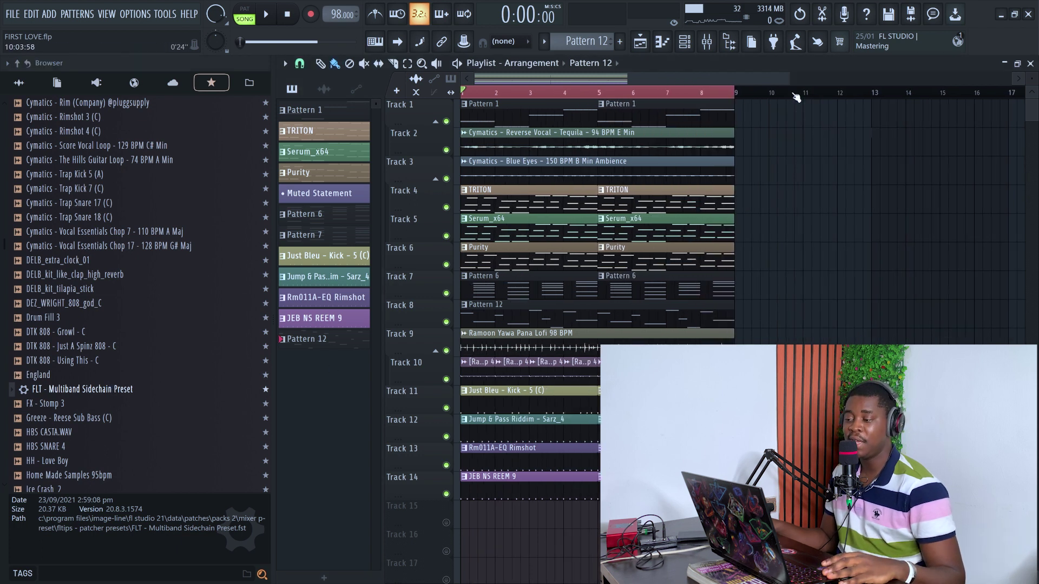